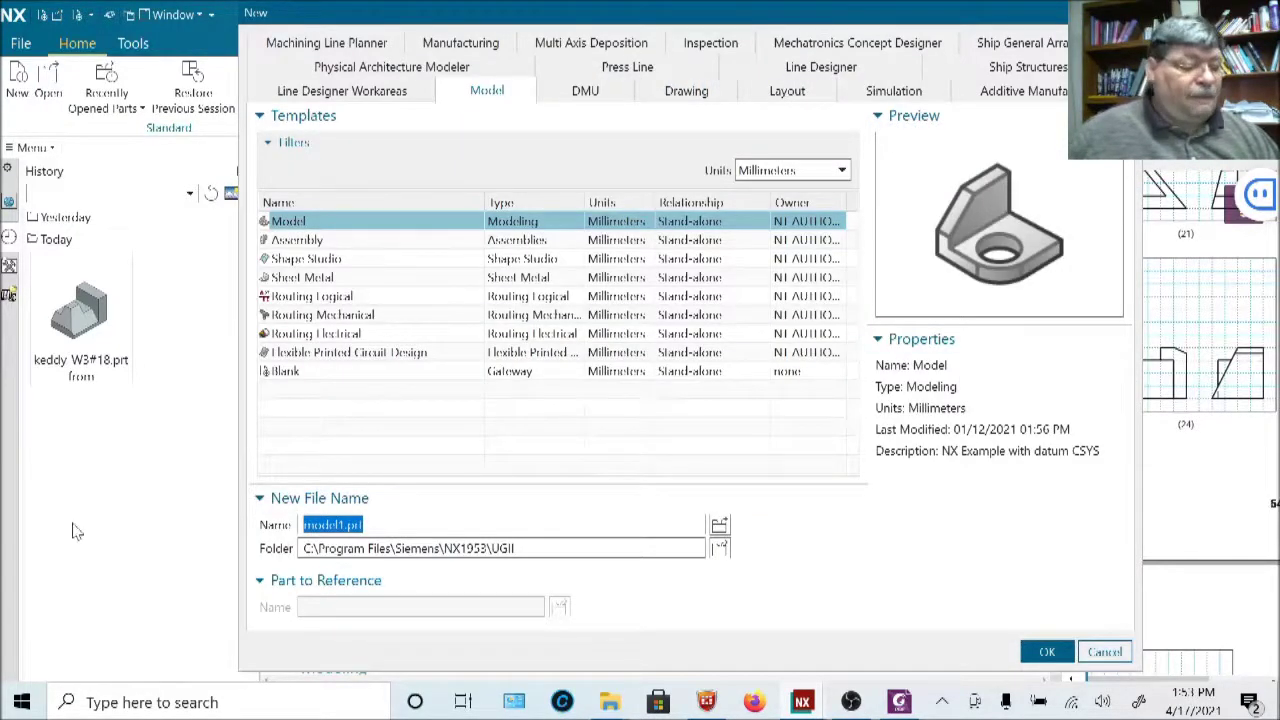
Name the new millimetre Model part file keddy-W3#24.prt.
{"action": "left_click", "coordinate": [337, 525]}
{"action": "double_click", "coordinate": [337, 525]}
{"action": "type", "text": "keddy"}
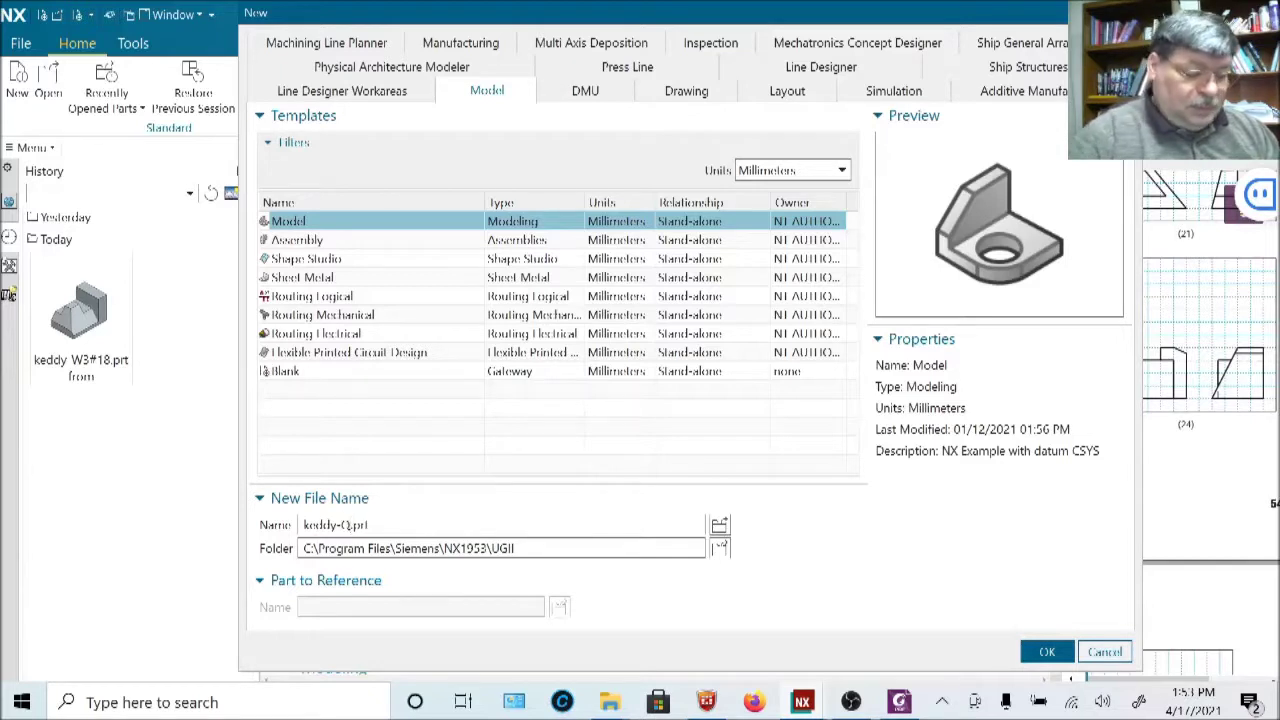
{"action": "type", "text": "-W3"}
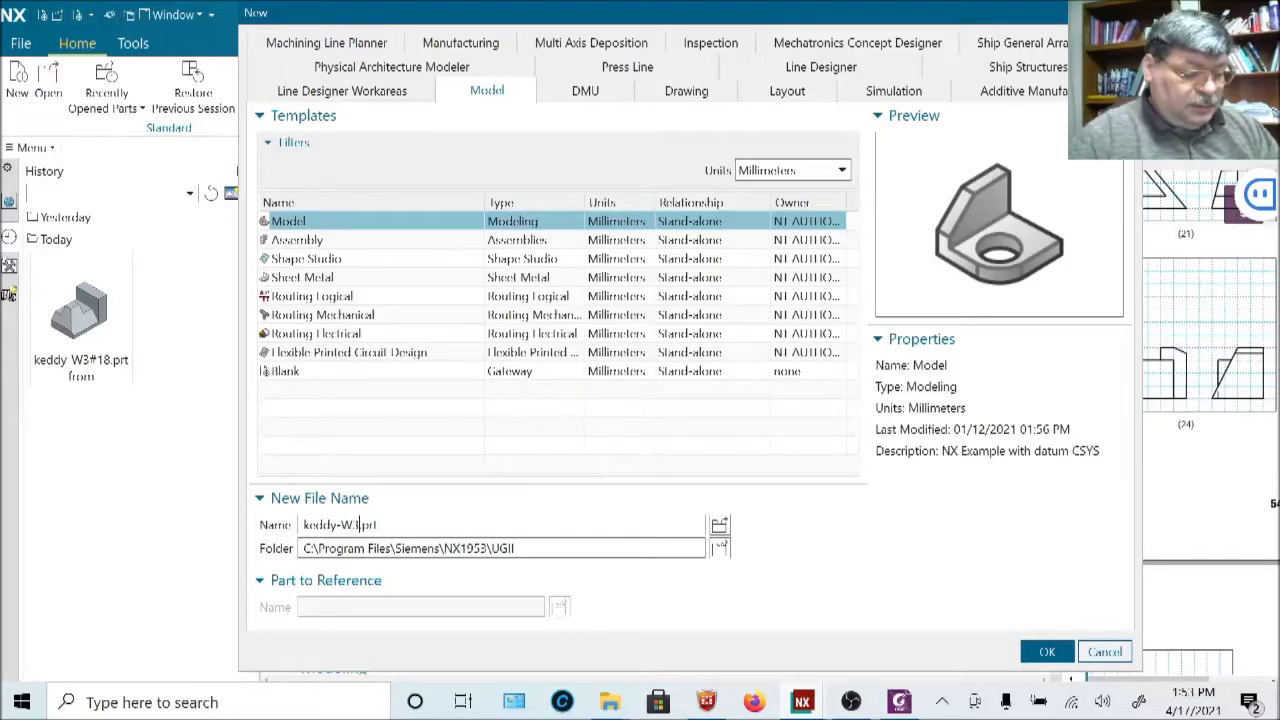
{"action": "type", "text": "#24"}
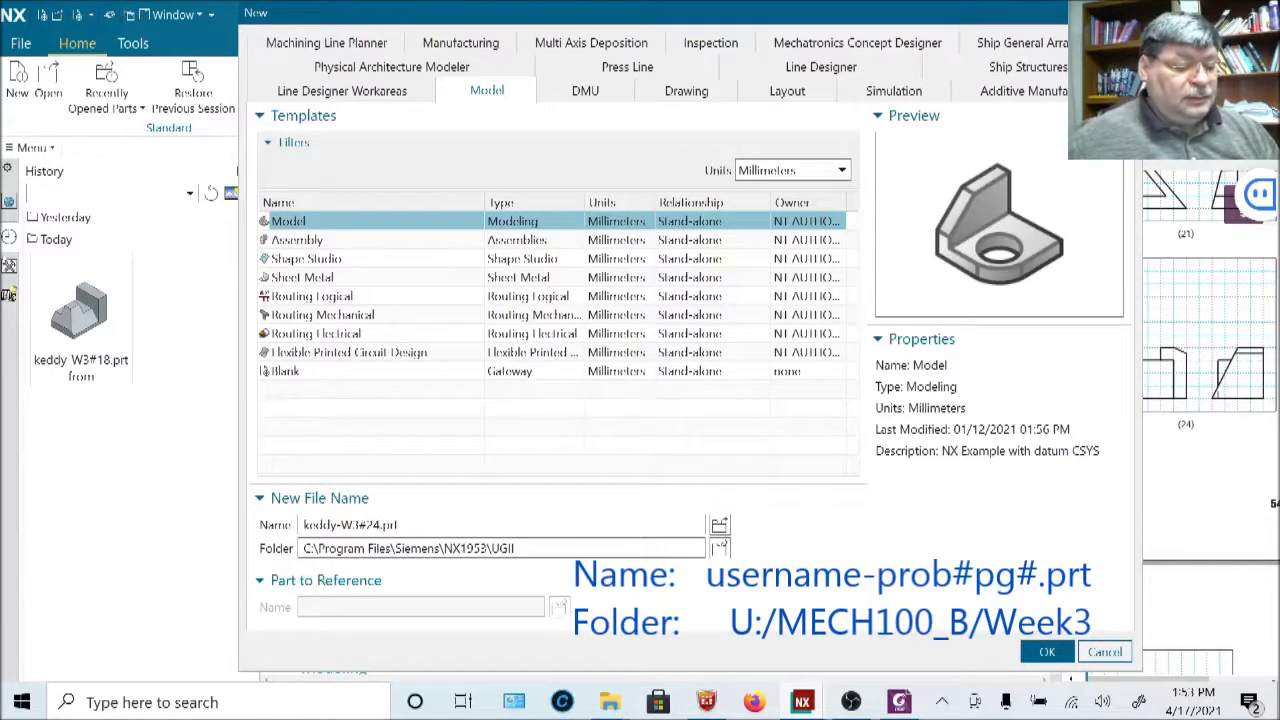
Set the part's folder to Mech100 parts on the Desktop and create the new model.
{"action": "left_click", "coordinate": [719, 548]}
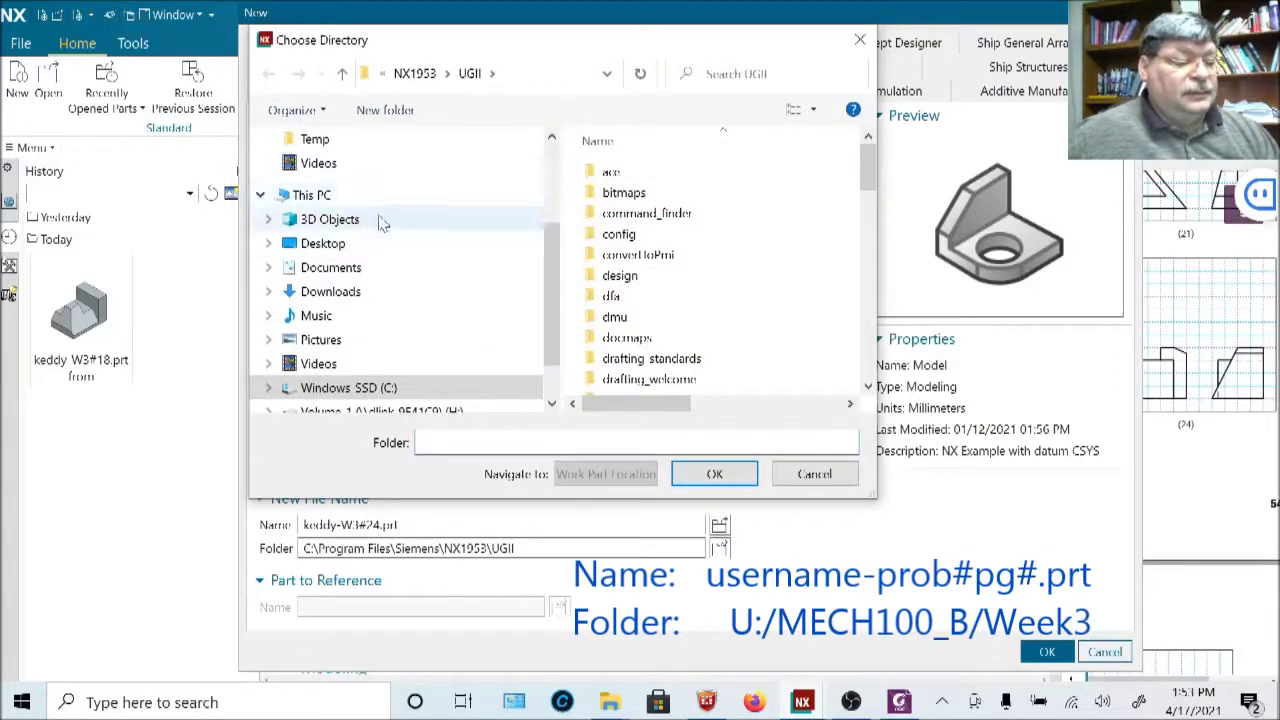
{"action": "scroll", "coordinate": [386, 217], "scroll_direction": "up", "scroll_amount": 1}
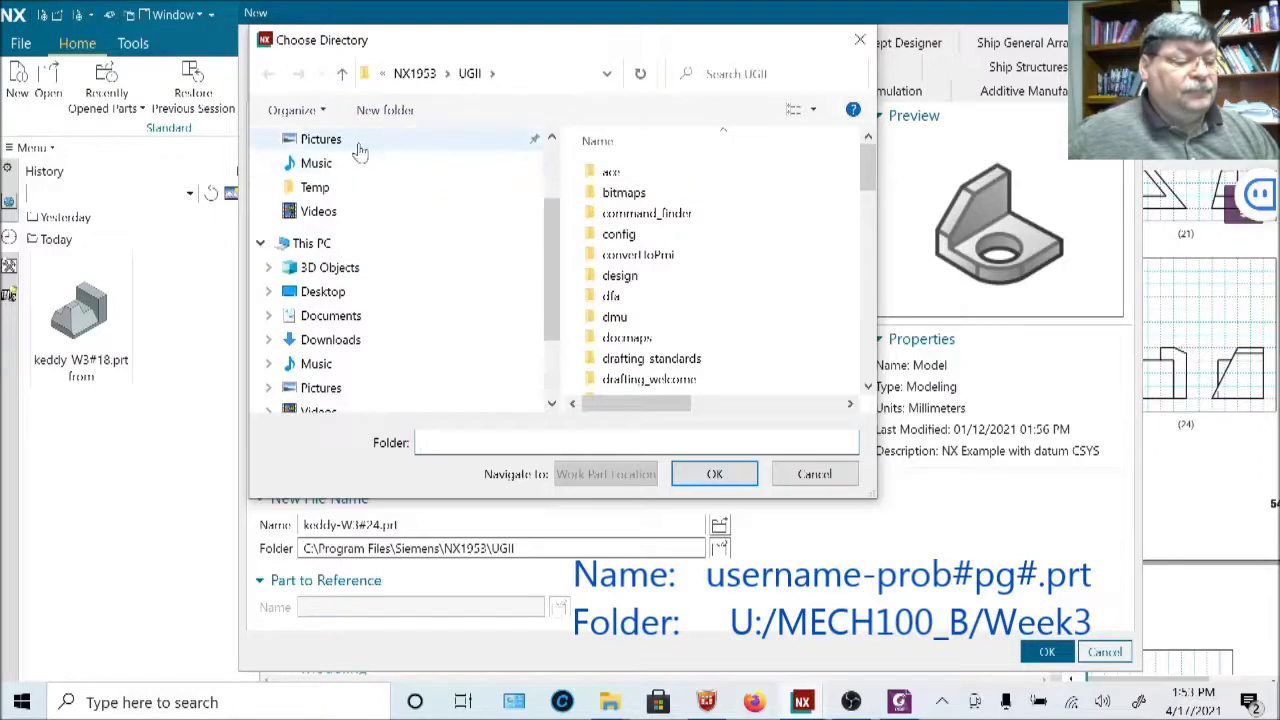
{"action": "scroll", "coordinate": [360, 148], "scroll_direction": "up", "scroll_amount": 2}
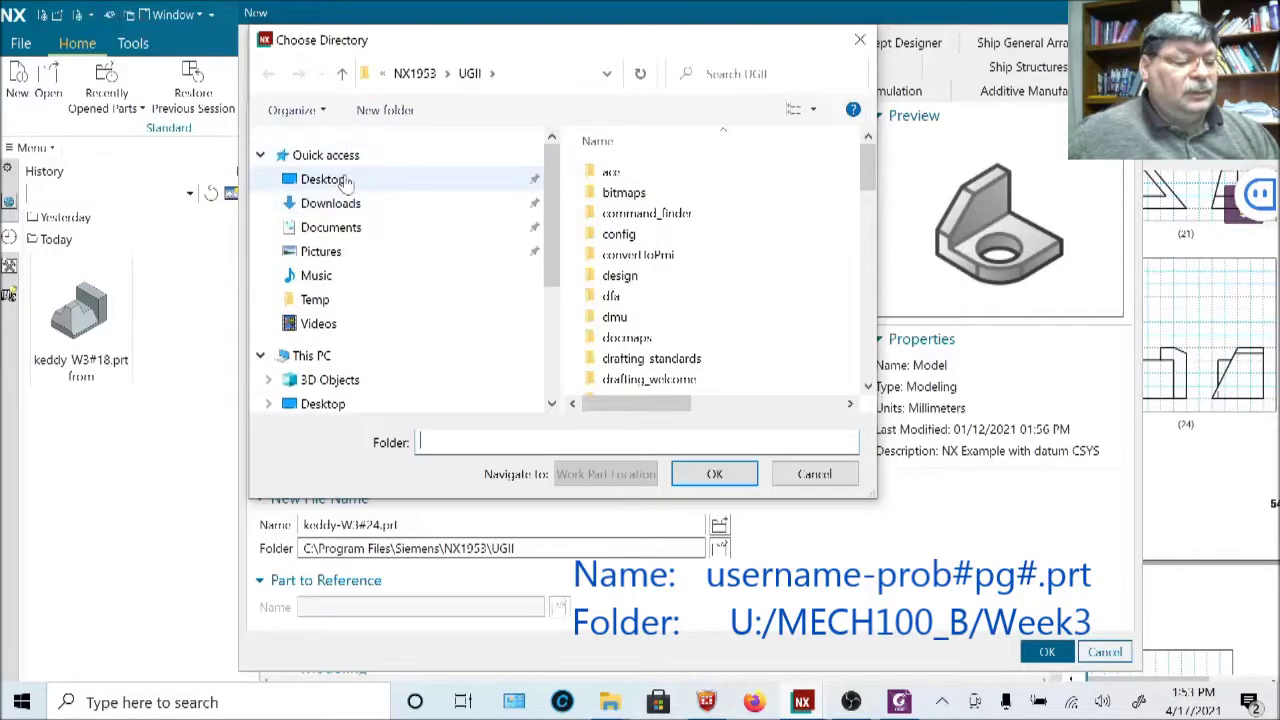
{"action": "left_click", "coordinate": [345, 180]}
{"action": "left_click", "coordinate": [620, 172]}
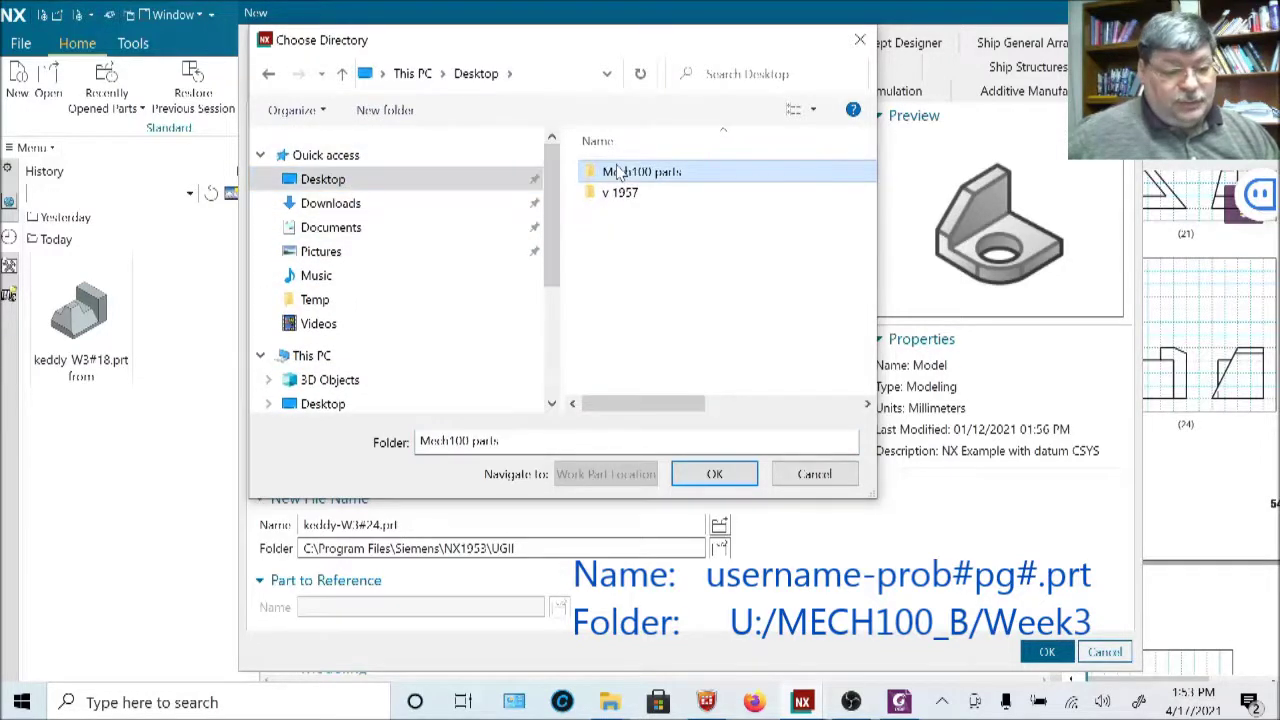
{"action": "left_click", "coordinate": [715, 473]}
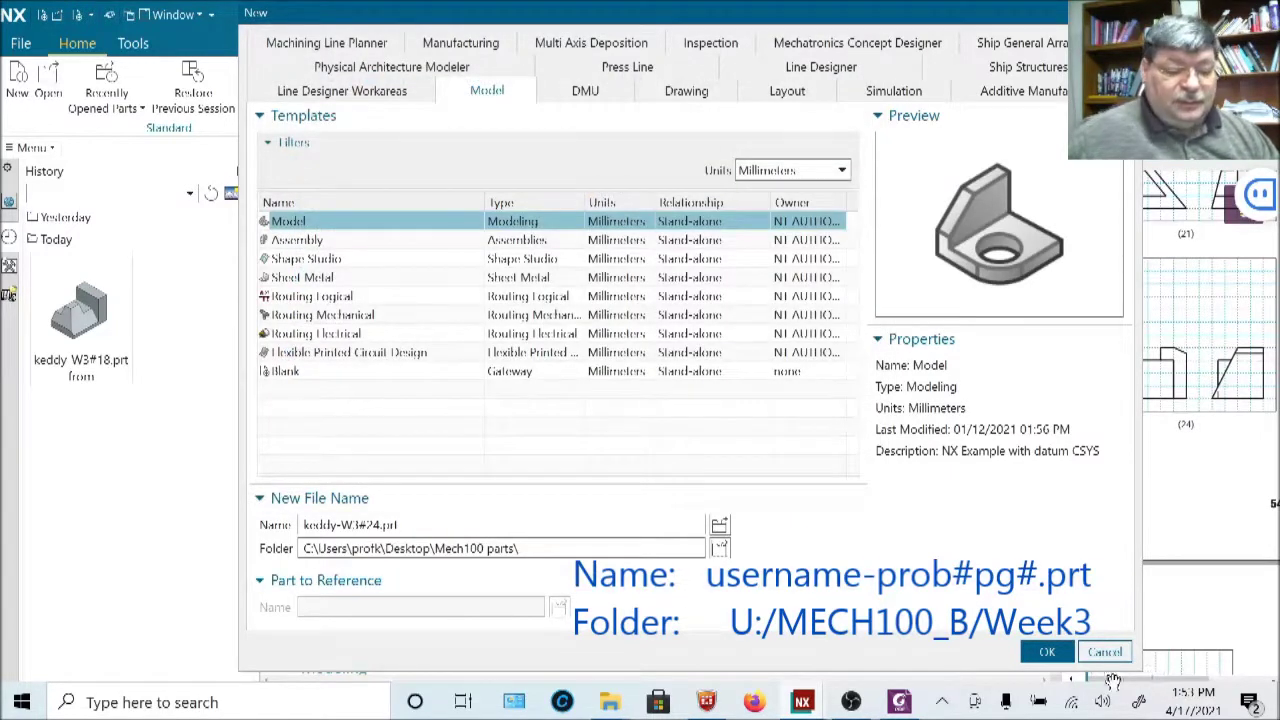
{"action": "left_click", "coordinate": [1060, 651]}
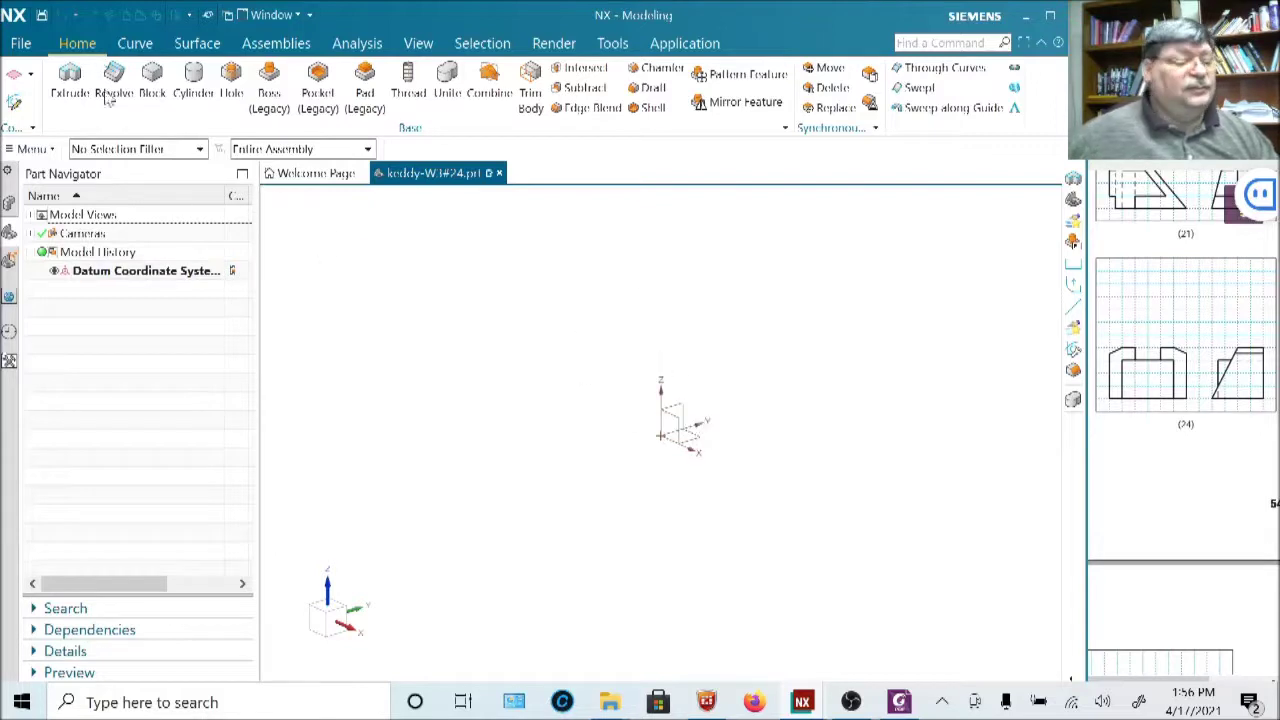
Start an Extrude section sketch on the YZ plane and draw a slanted Profile line up from the sketch origin.
{"action": "left_click", "coordinate": [69, 80]}
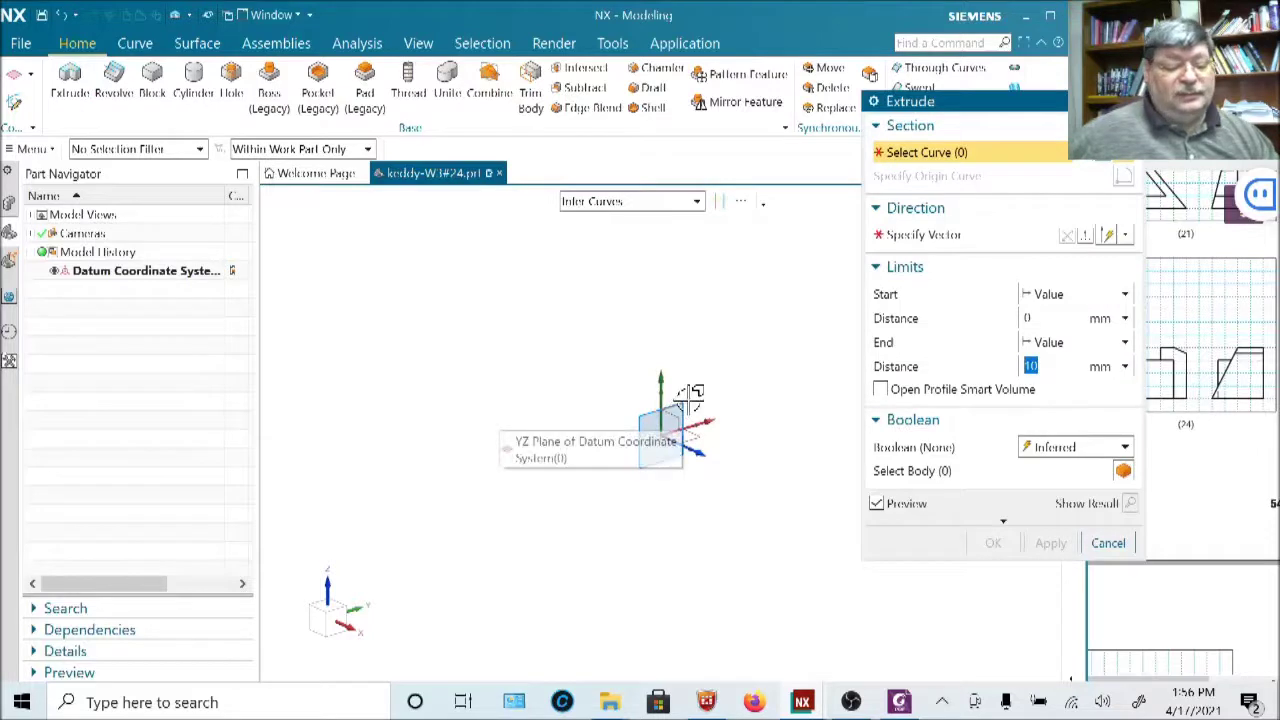
{"action": "left_click", "coordinate": [690, 396]}
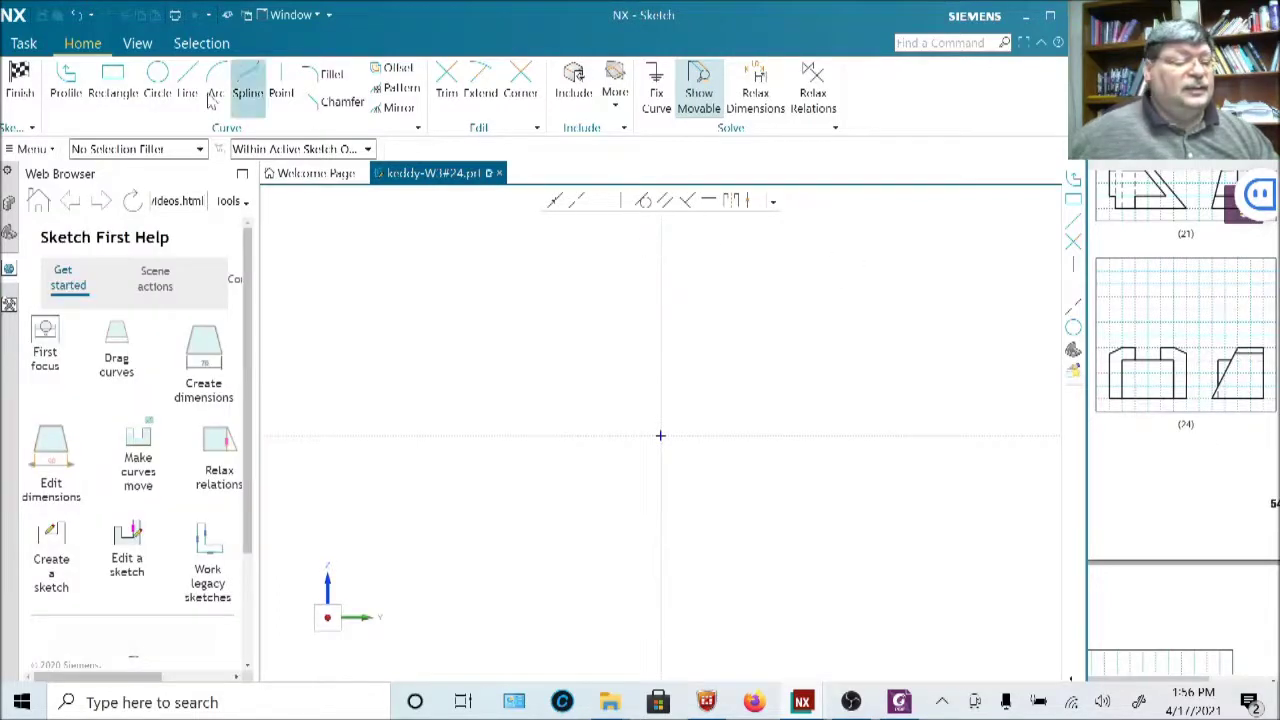
{"action": "left_click", "coordinate": [70, 82]}
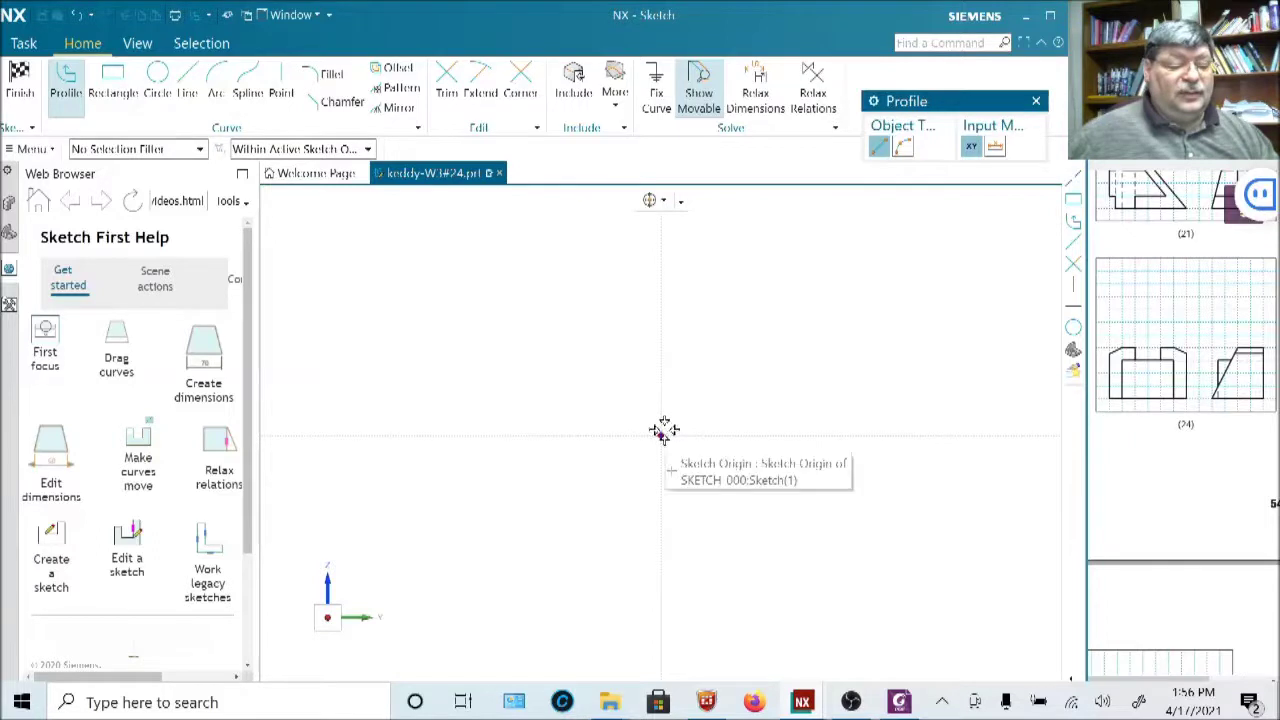
{"action": "left_click", "coordinate": [661, 434]}
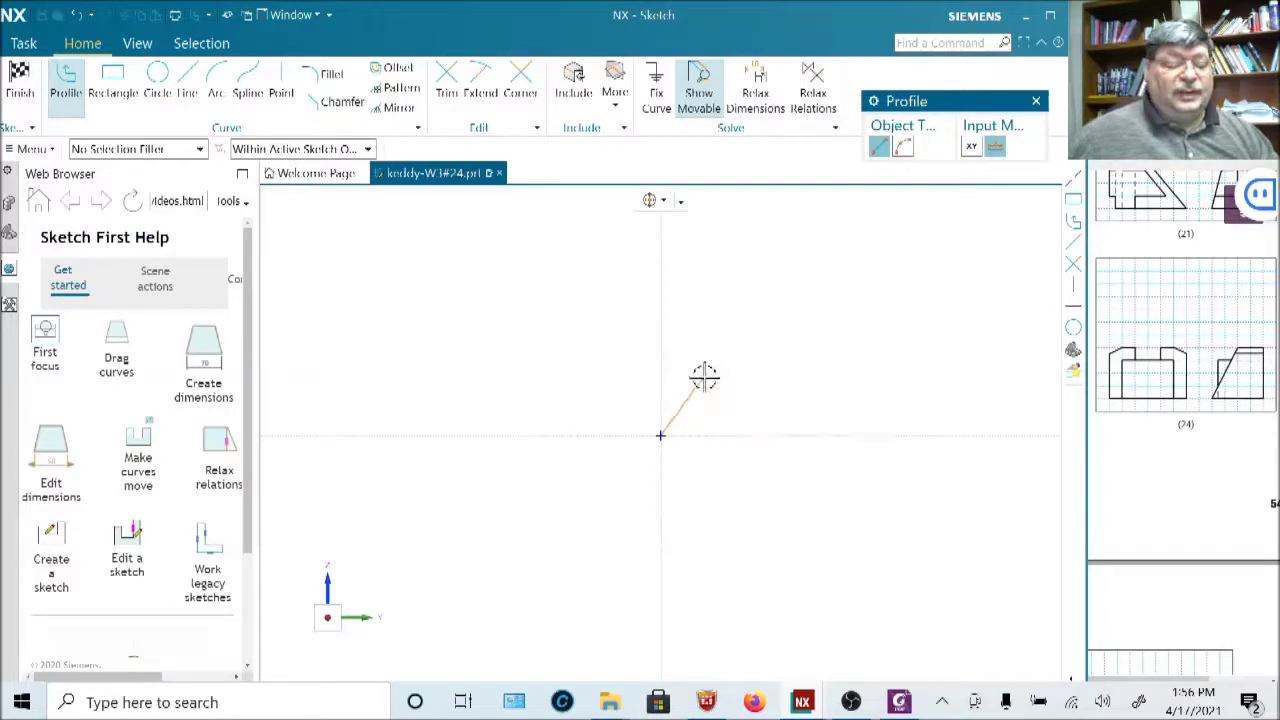
{"action": "scroll", "coordinate": [691, 391], "scroll_direction": "up", "scroll_amount": 3}
{"action": "scroll", "coordinate": [689, 391], "scroll_direction": "up", "scroll_amount": 2}
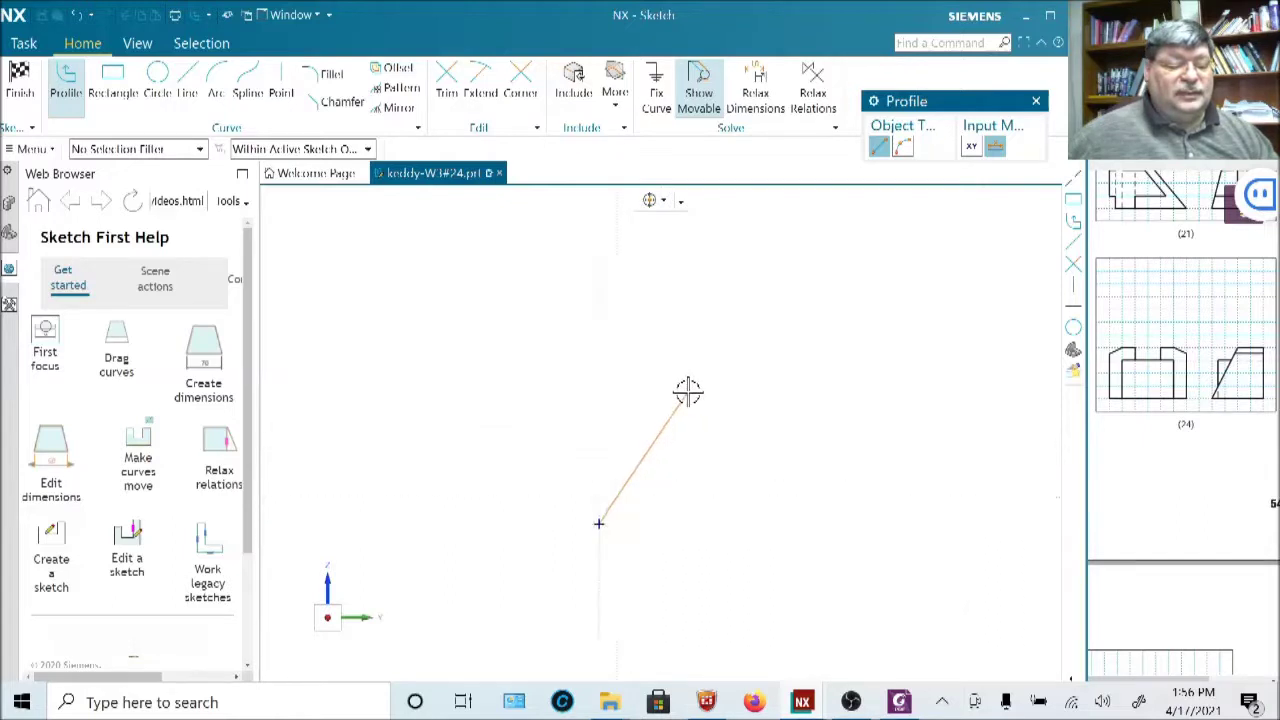
{"action": "left_click", "coordinate": [635, 468]}
Close the profile with a horizontal top edge, a vertical side and a base about 37 mm long back to the origin.
{"action": "scroll", "coordinate": [628, 521], "scroll_direction": "up", "scroll_amount": 3}
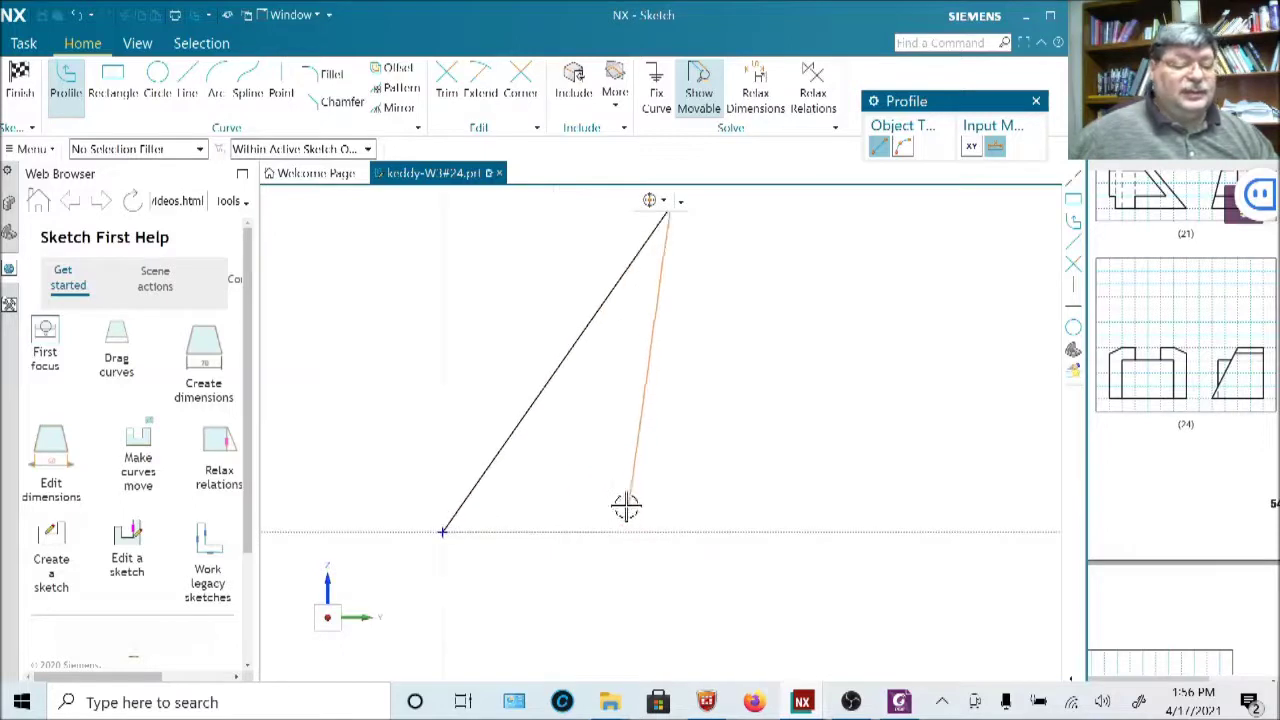
{"action": "scroll", "coordinate": [679, 362], "scroll_direction": "down", "scroll_amount": 2}
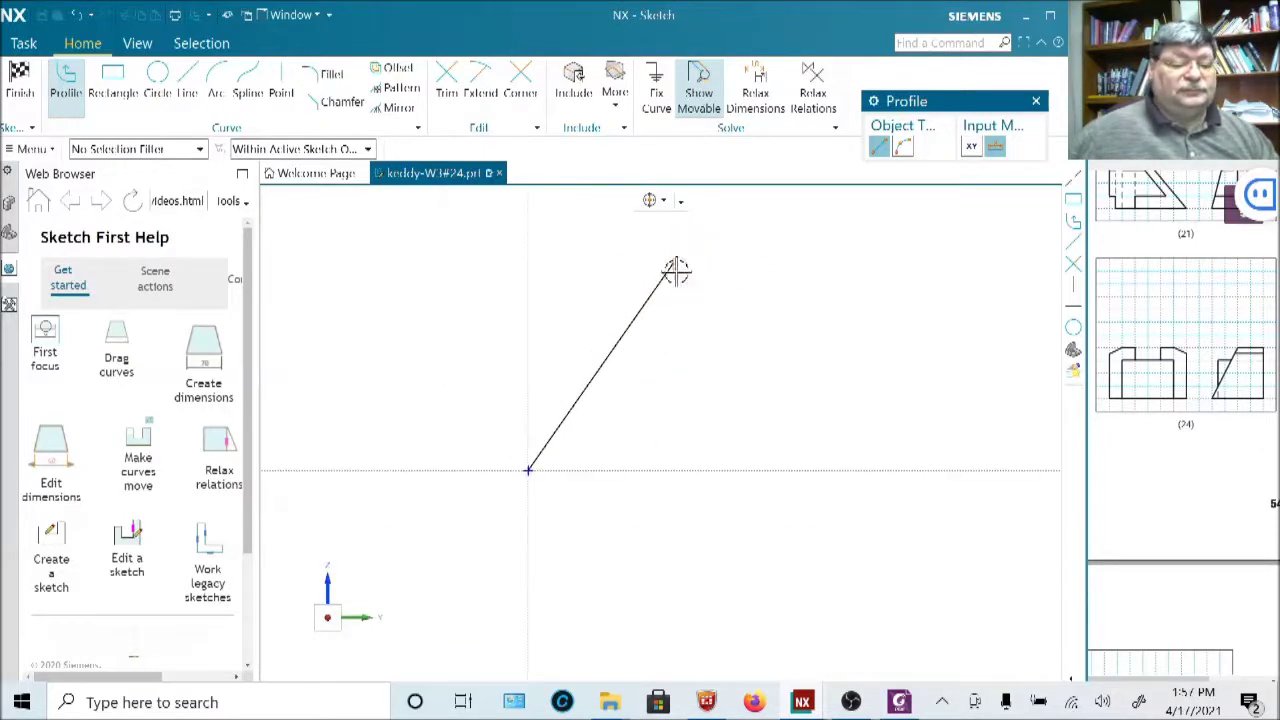
{"action": "left_click", "coordinate": [765, 260]}
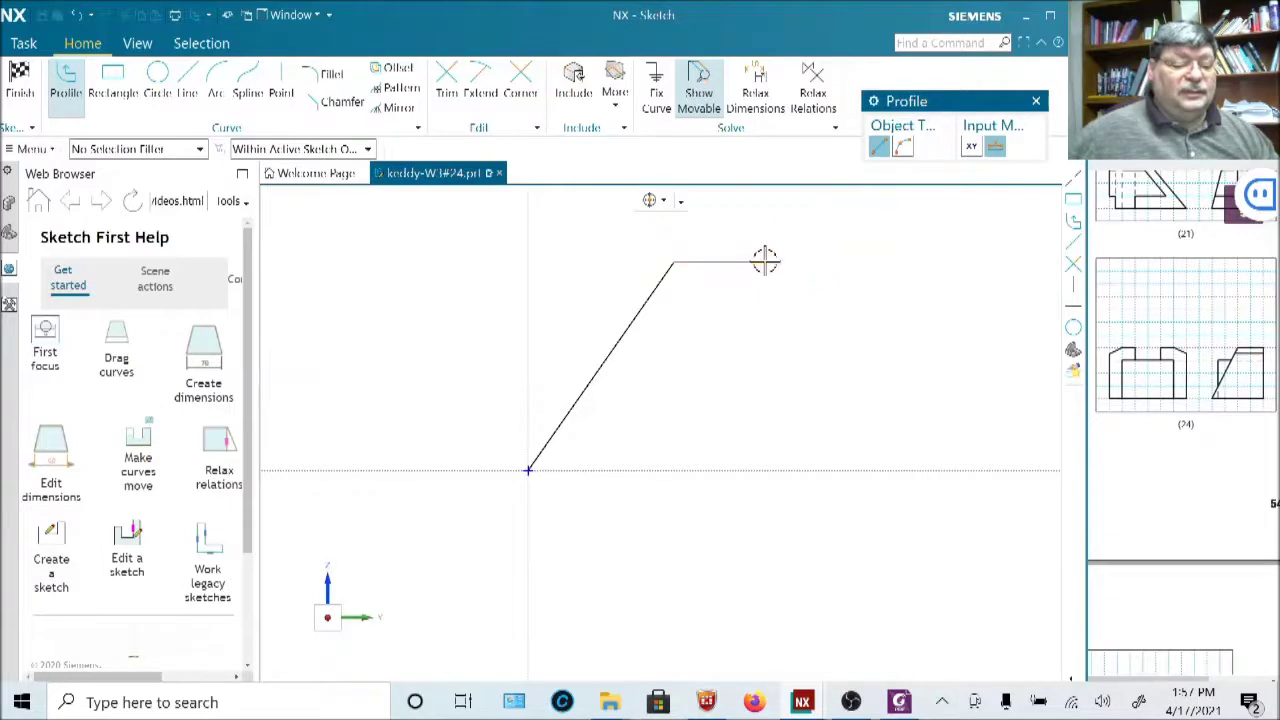
{"action": "left_click", "coordinate": [766, 468]}
{"action": "left_click", "coordinate": [530, 470]}
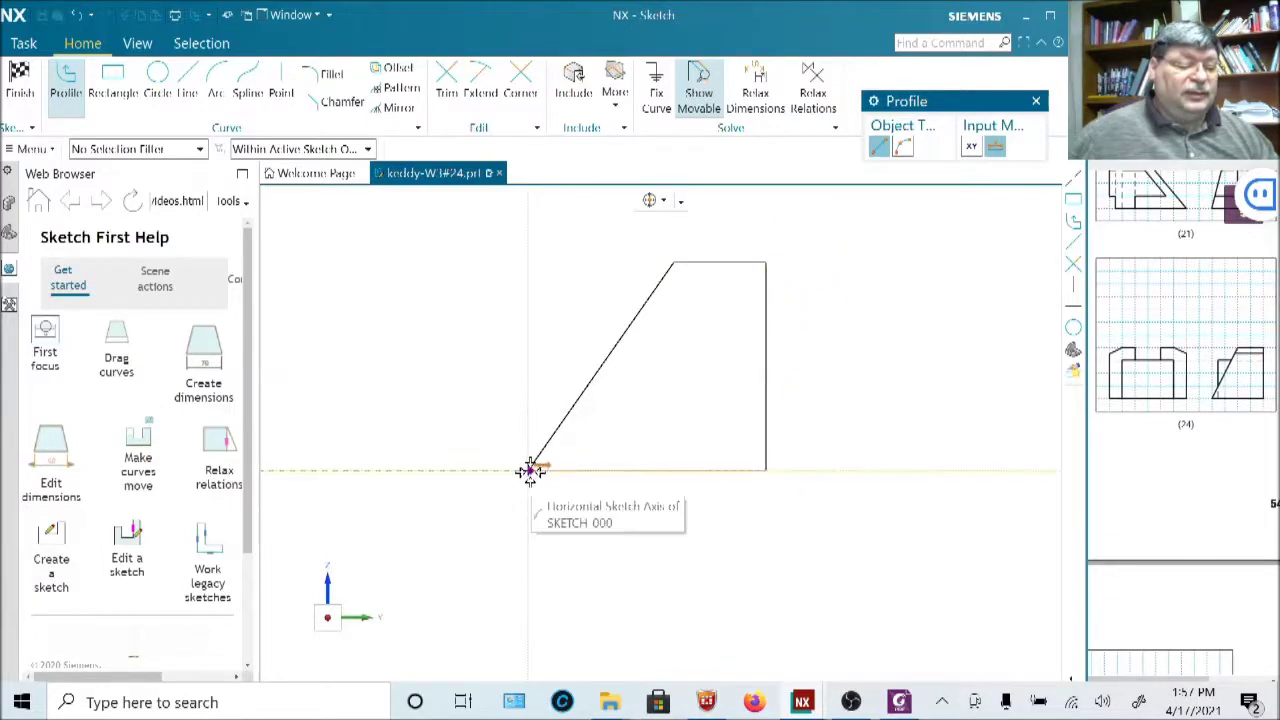
{"action": "key", "text": "Escape"}
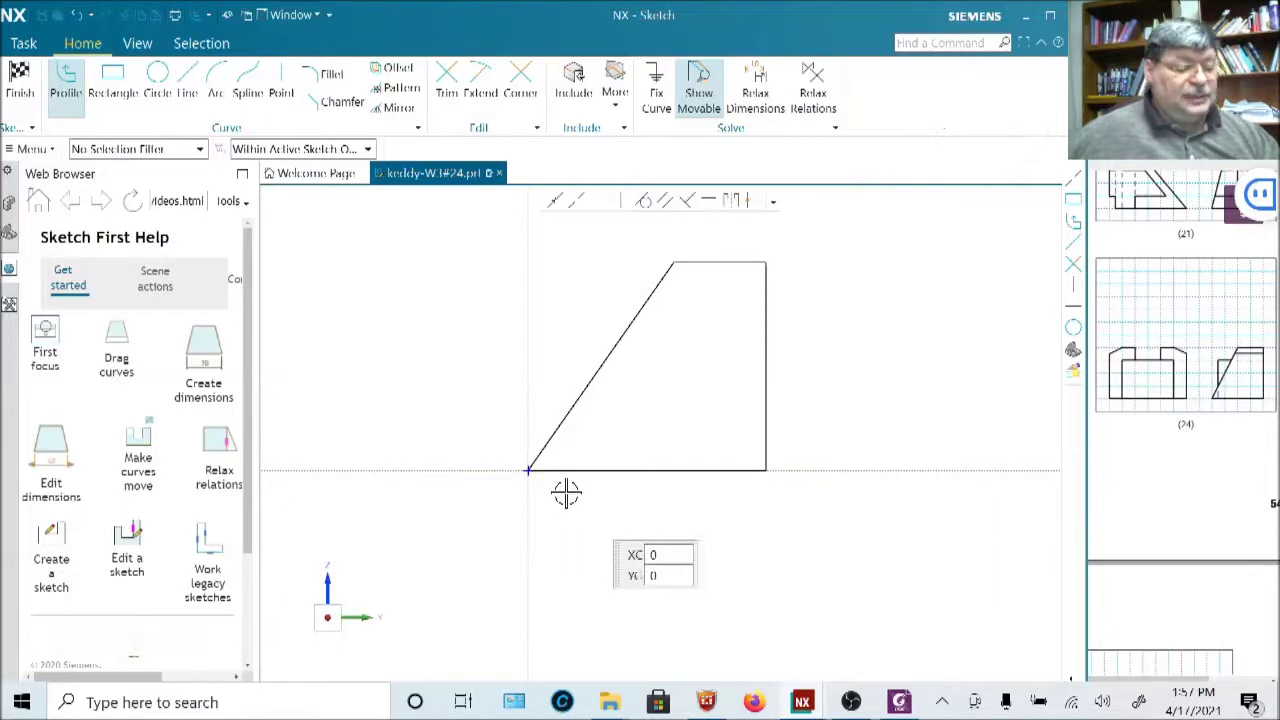
{"action": "key", "text": "Escape"}
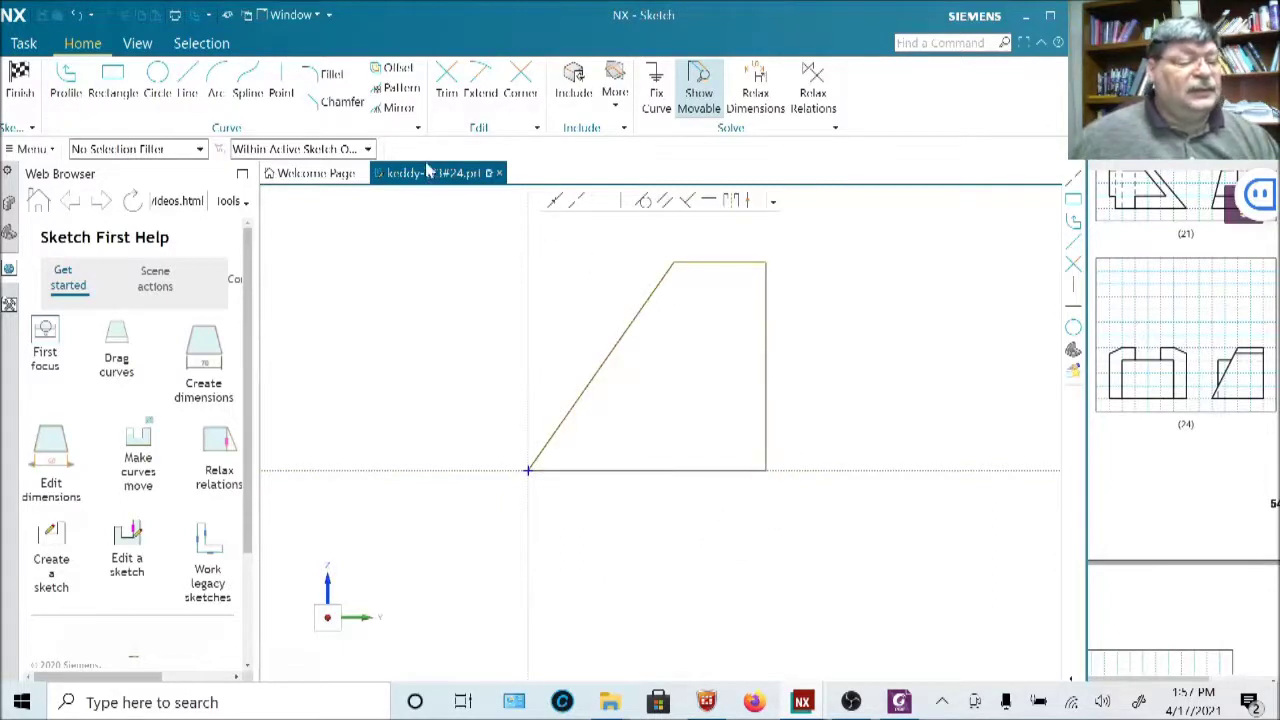
Set the profile's base length to 40 mm, scaling the entire sketch.
{"action": "left_click", "coordinate": [681, 487]}
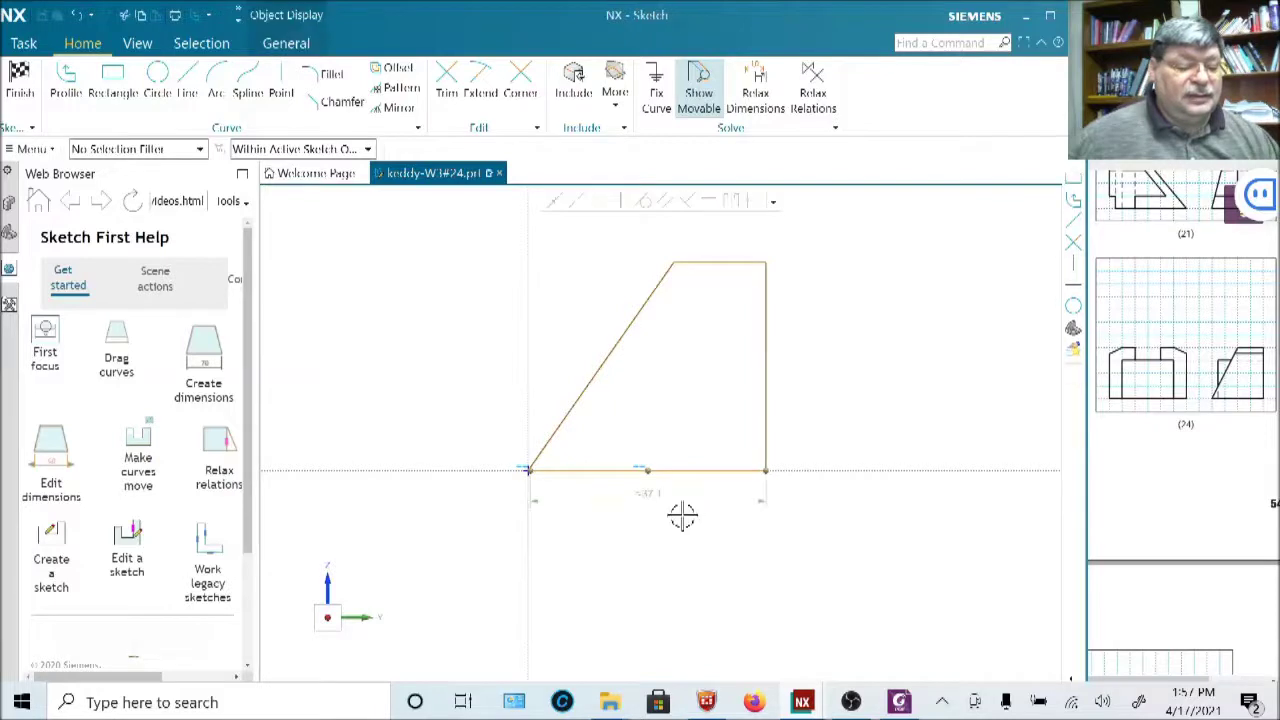
{"action": "left_click", "coordinate": [643, 494]}
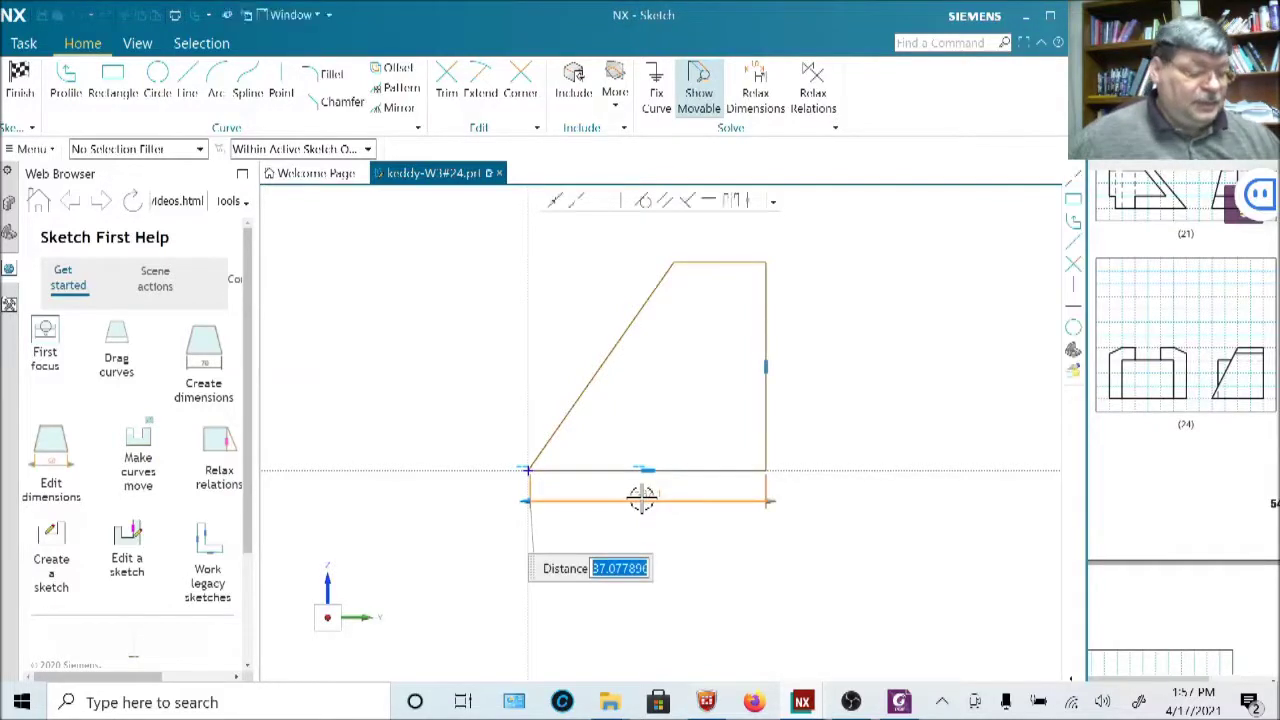
{"action": "type", "text": "40"}
{"action": "key", "text": "Return"}
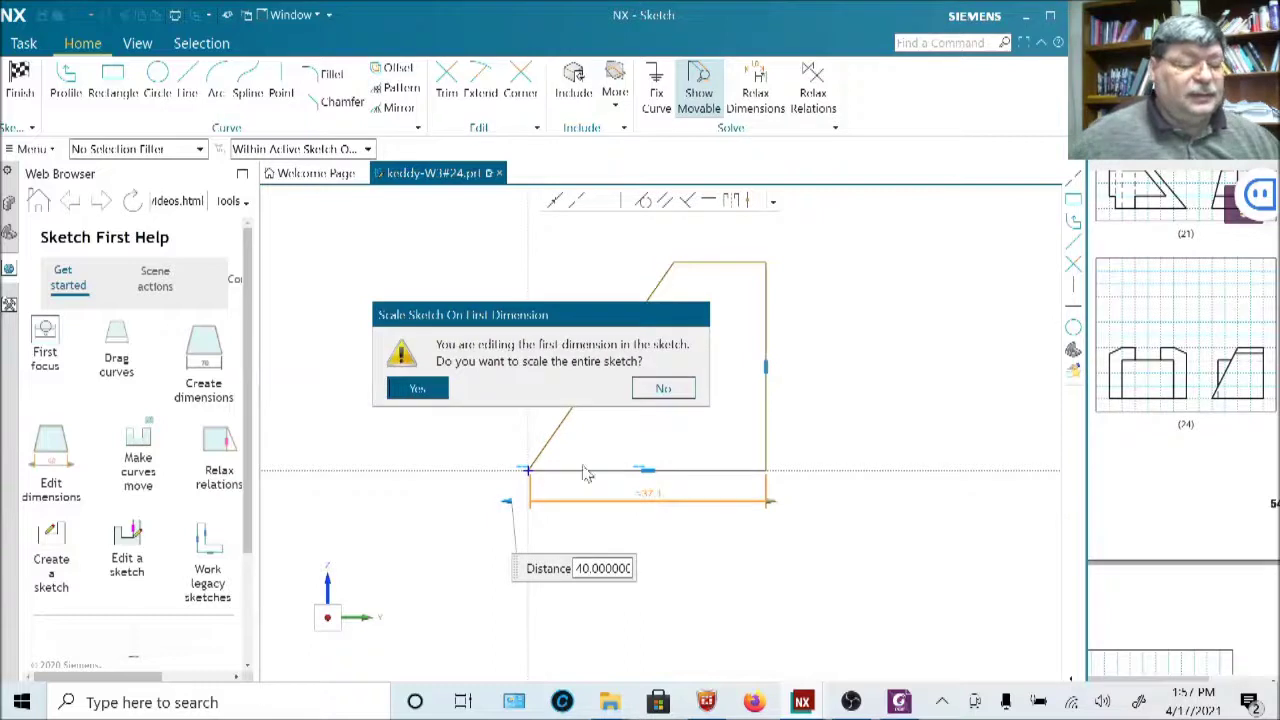
{"action": "left_click", "coordinate": [417, 388]}
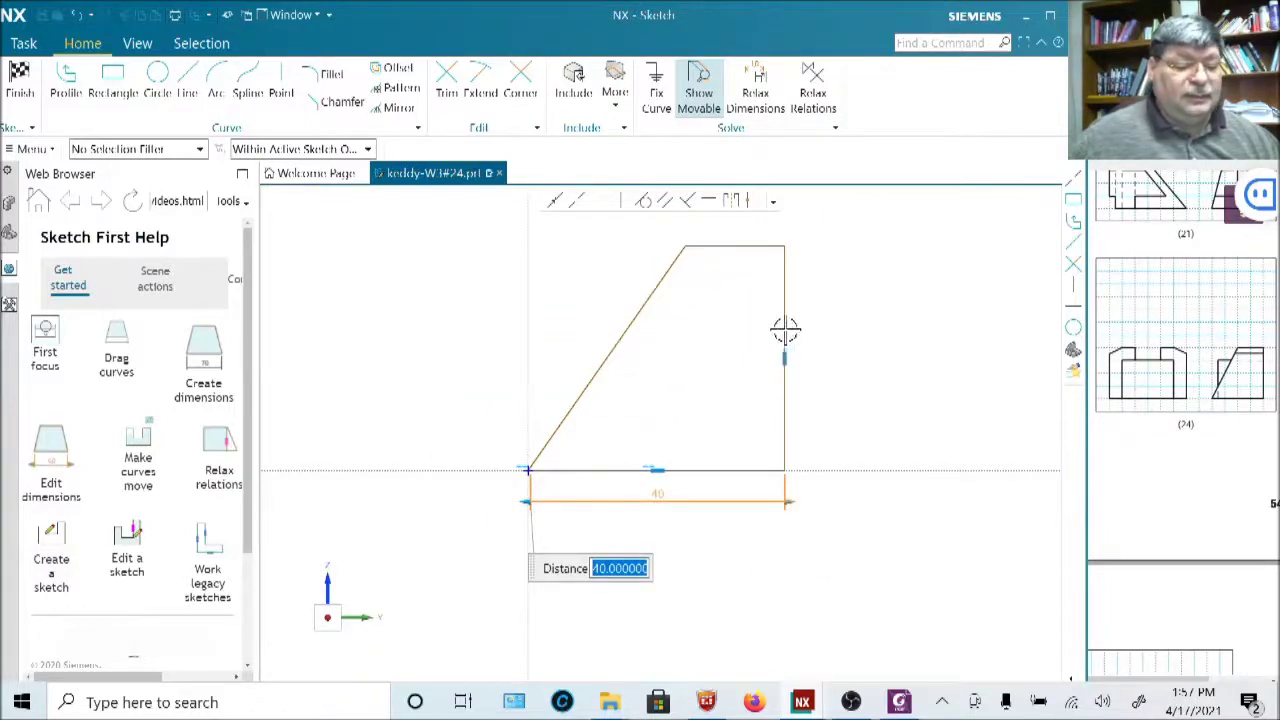
{"action": "left_click", "coordinate": [852, 341]}
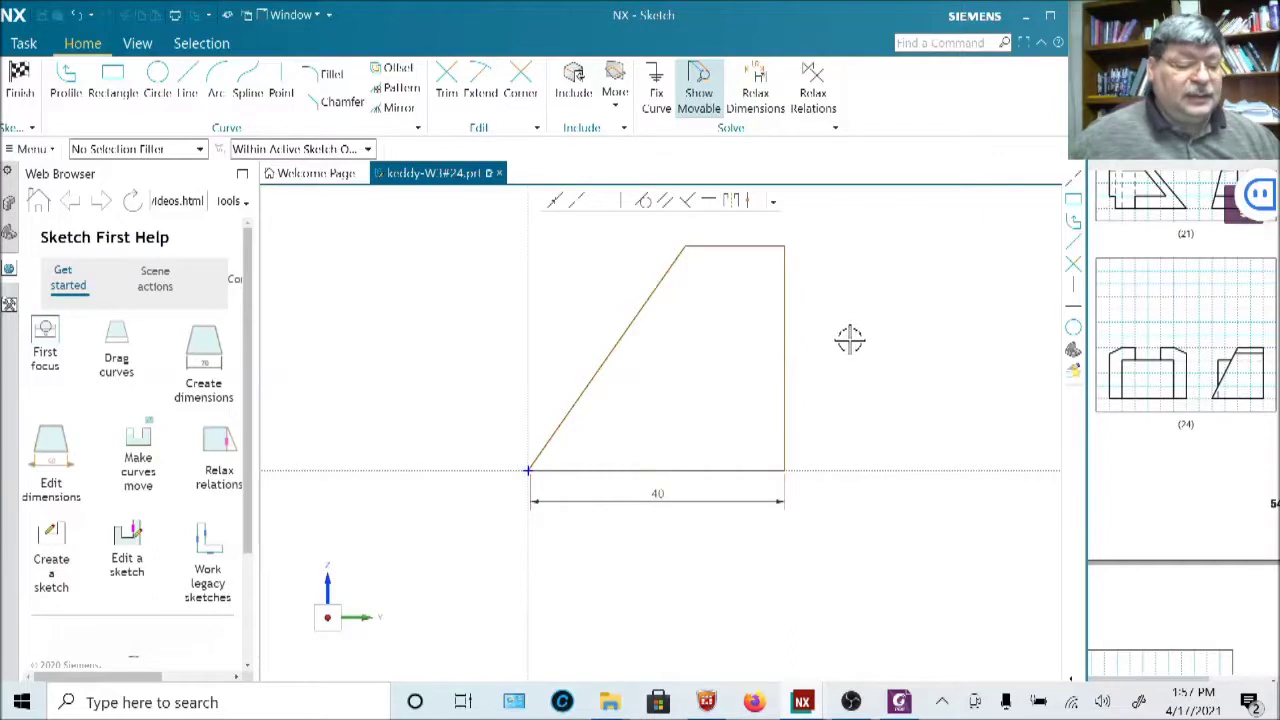
Set the height of the profile's vertical side to 40 mm.
{"action": "left_click", "coordinate": [786, 308]}
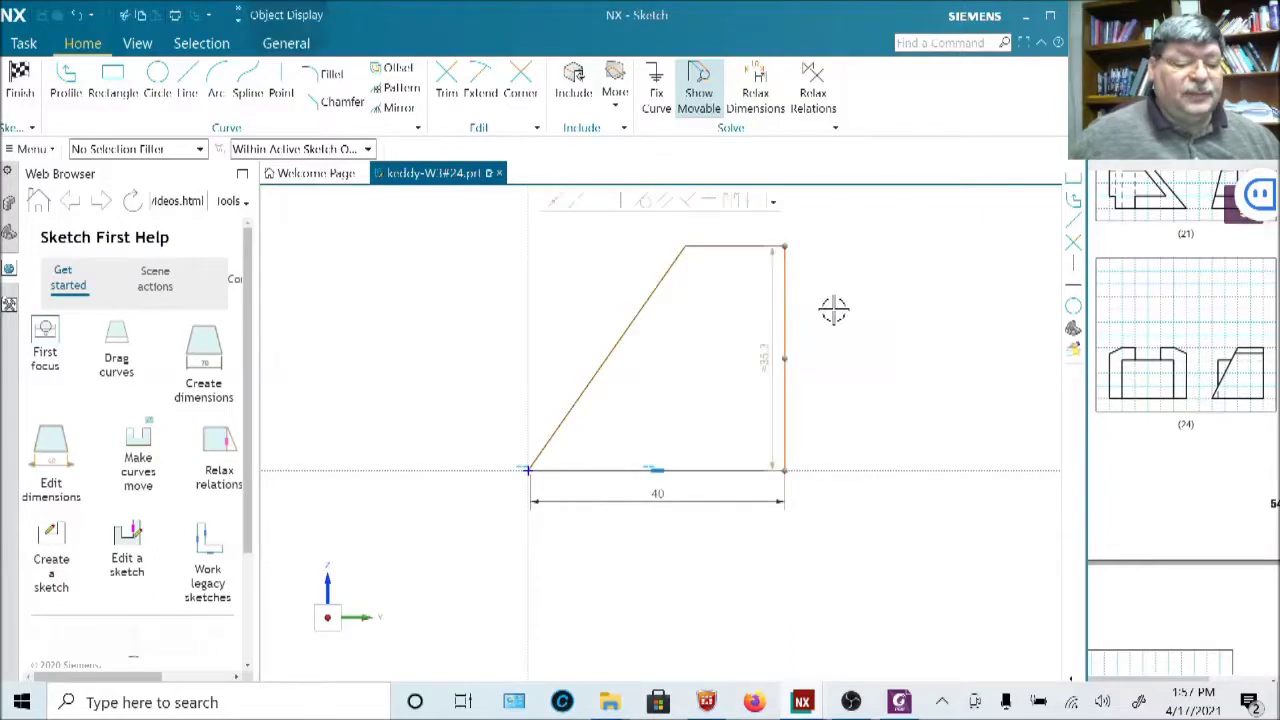
{"action": "left_click", "coordinate": [759, 351]}
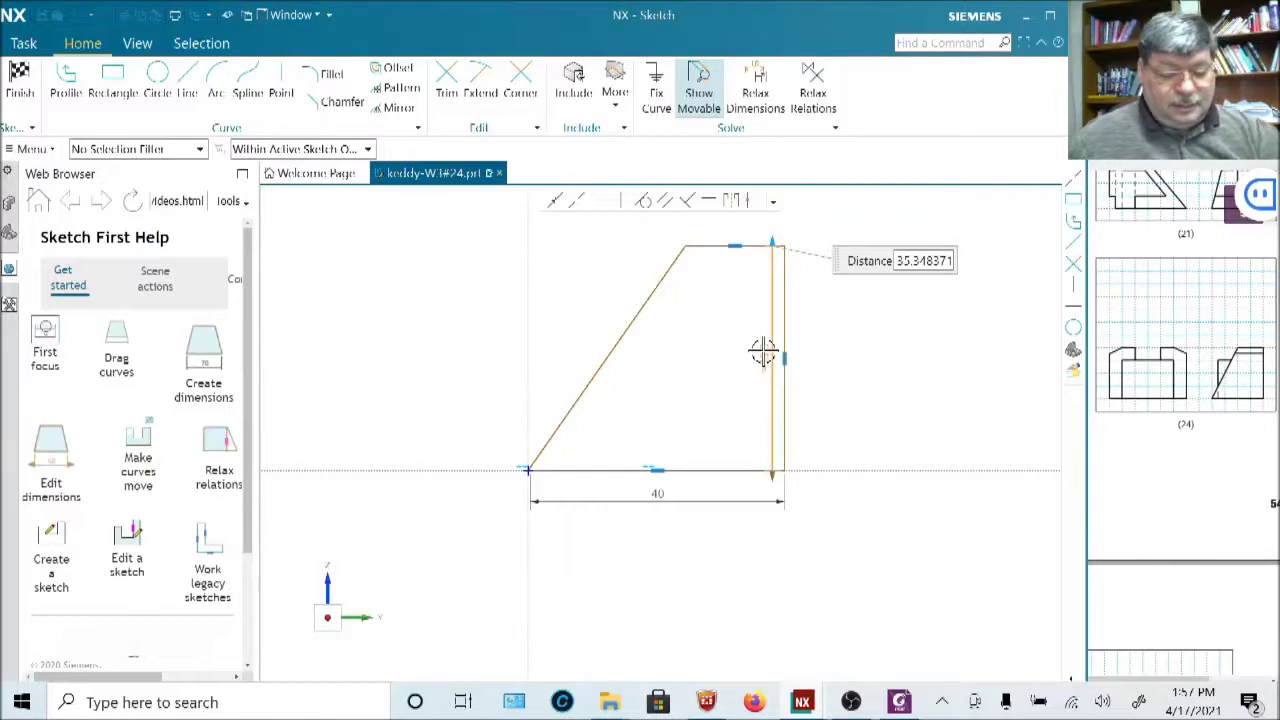
{"action": "double_click", "coordinate": [764, 366]}
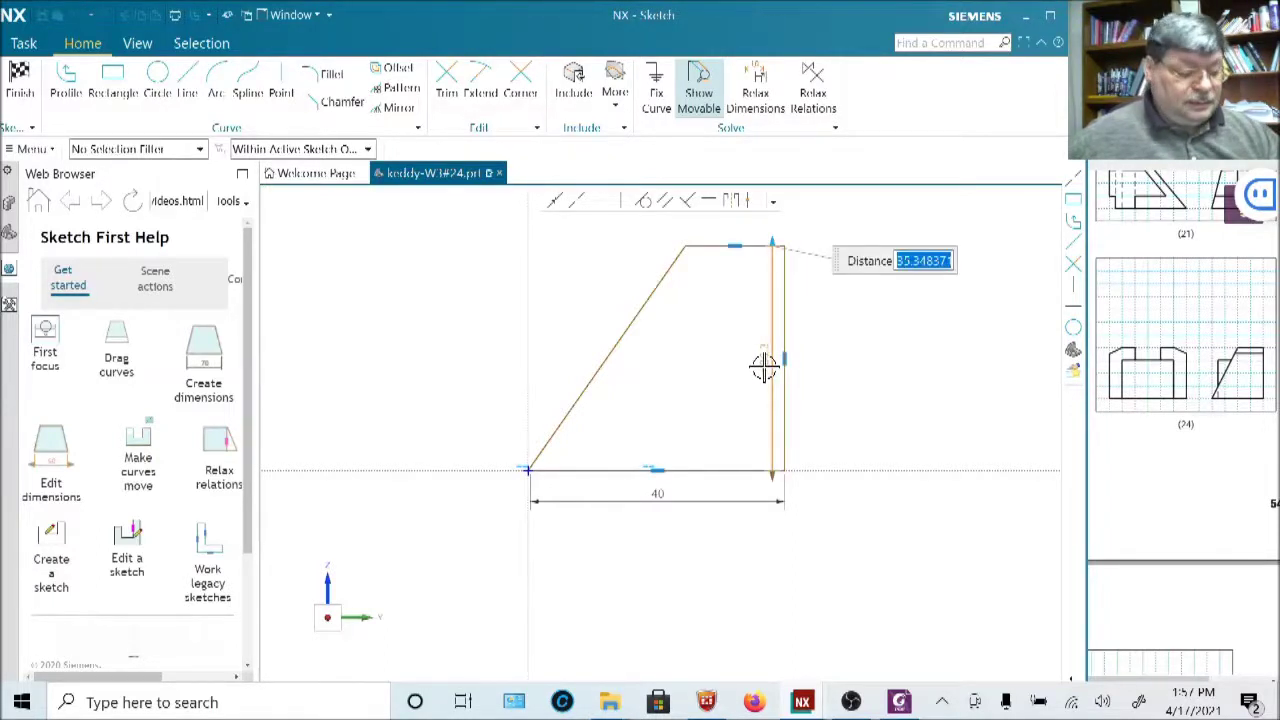
{"action": "type", "text": "40"}
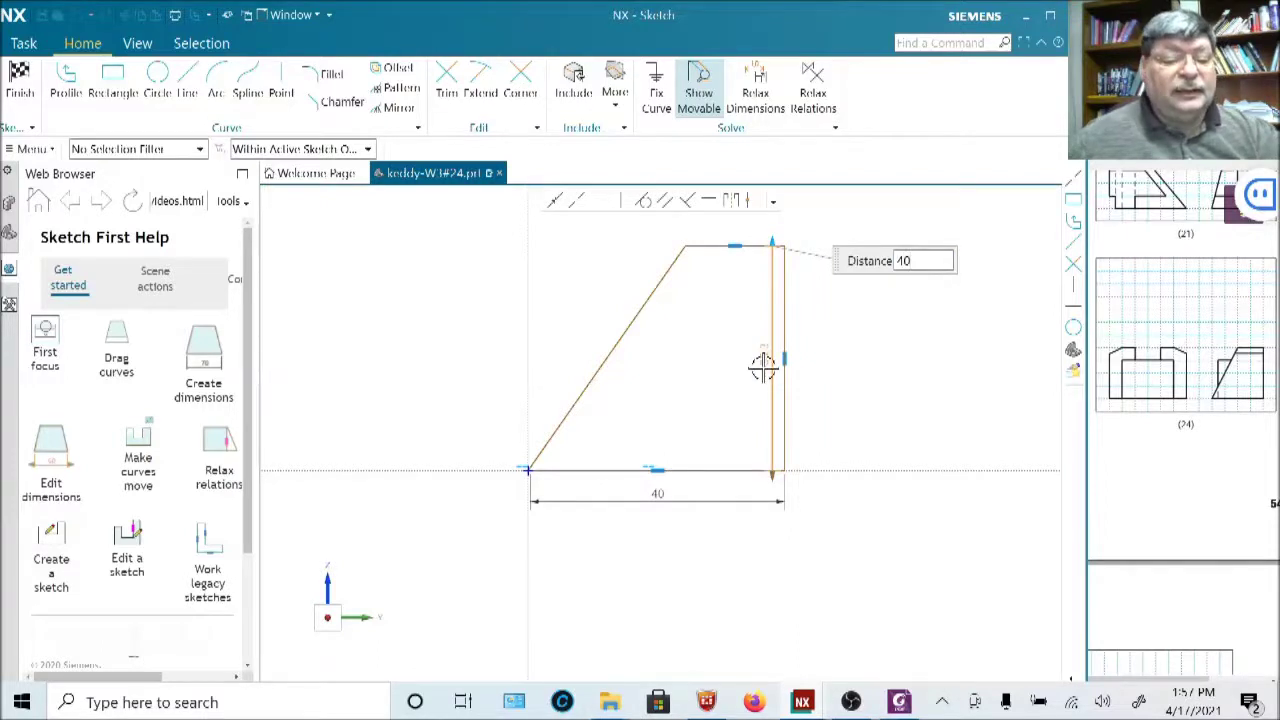
{"action": "key", "text": "Return"}
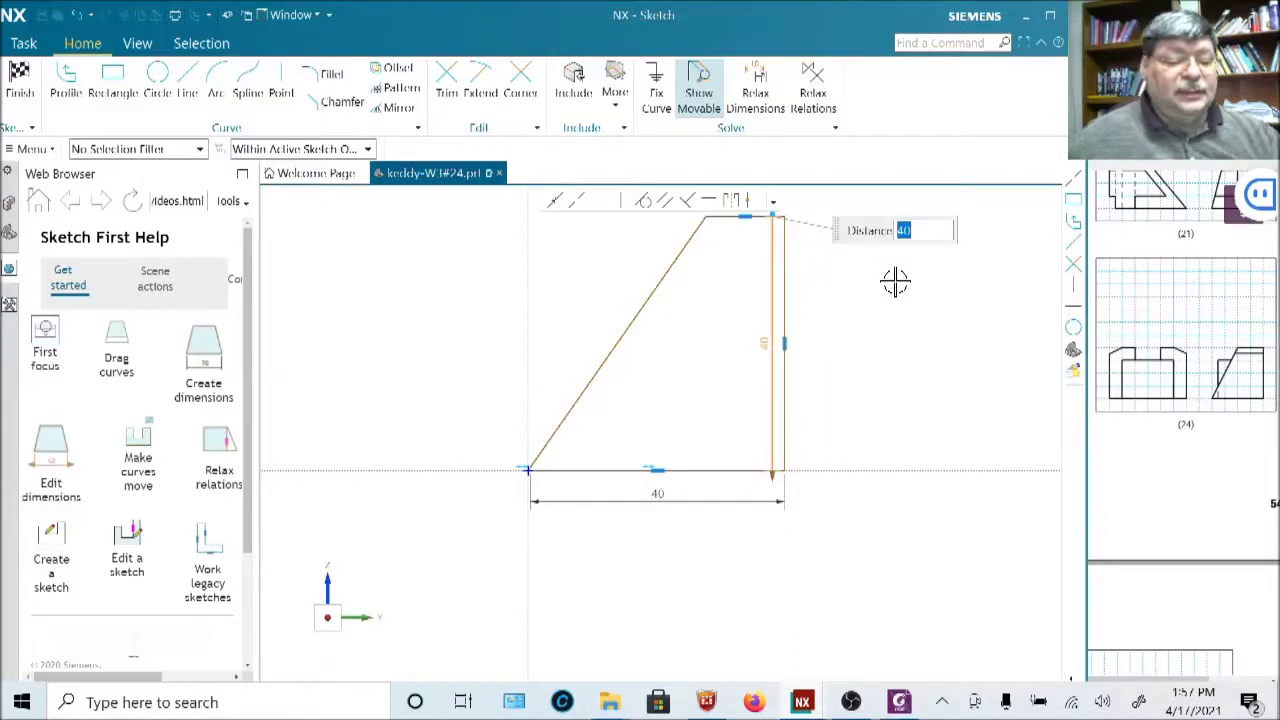
{"action": "left_click", "coordinate": [718, 220]}
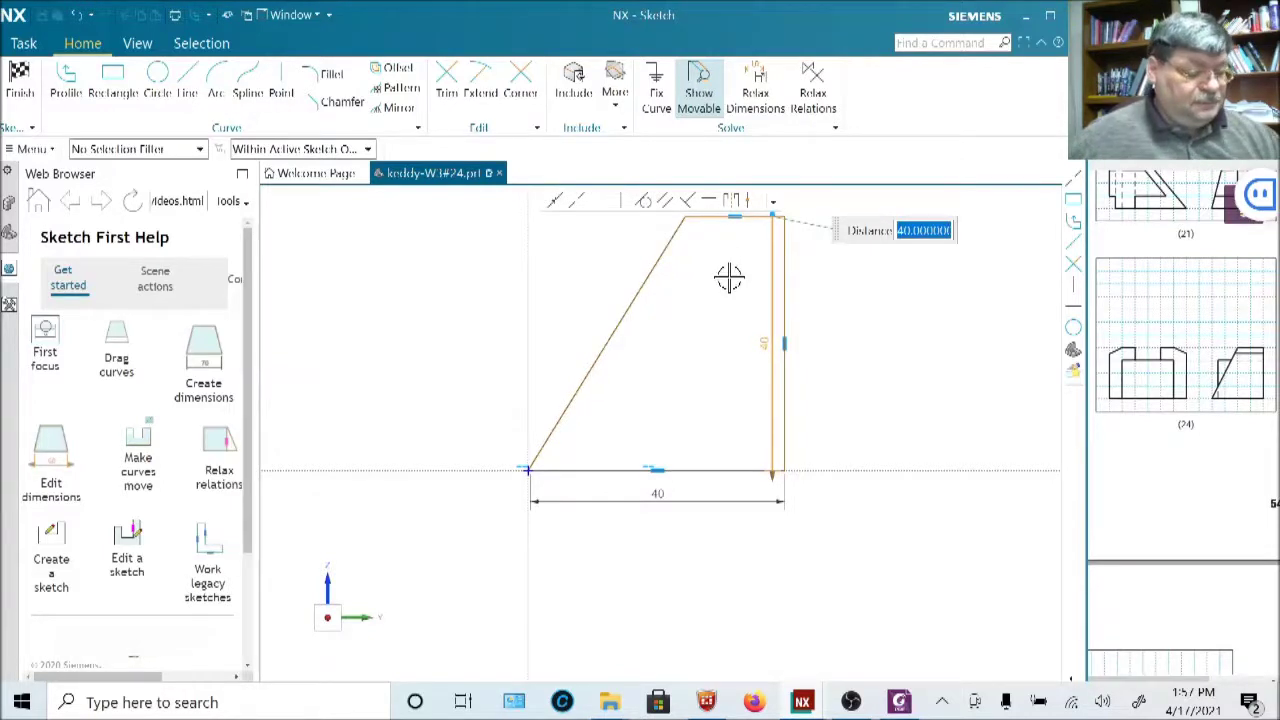
{"action": "key", "text": "Escape"}
{"action": "mouse_move", "coordinate": [729, 278]}
{"action": "middle_mouse_down"}
{"action": "mouse_move", "coordinate": [751, 397]}
{"action": "mouse_move", "coordinate": [734, 416]}
{"action": "middle_mouse_up"}
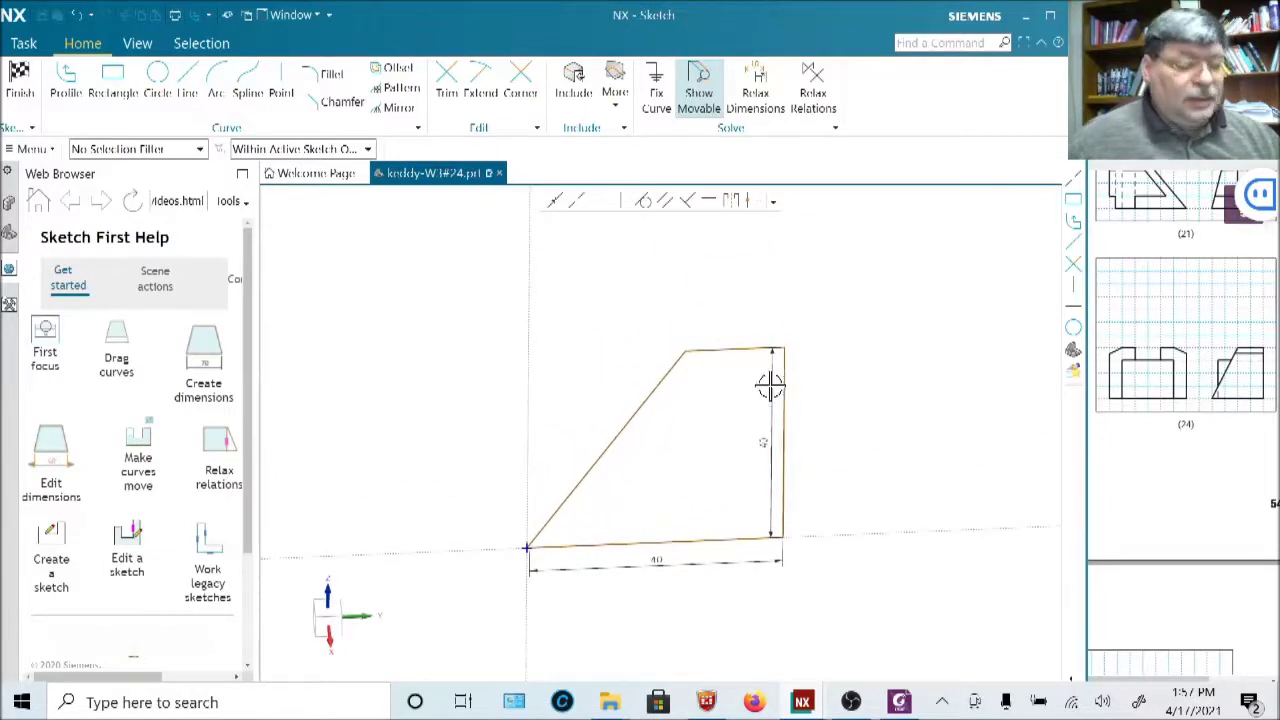
{"action": "mouse_move", "coordinate": [760, 434]}
{"action": "middle_mouse_down"}
{"action": "mouse_move", "coordinate": [740, 400]}
{"action": "mouse_move", "coordinate": [740, 449]}
{"action": "mouse_move", "coordinate": [739, 427]}
{"action": "middle_mouse_up"}
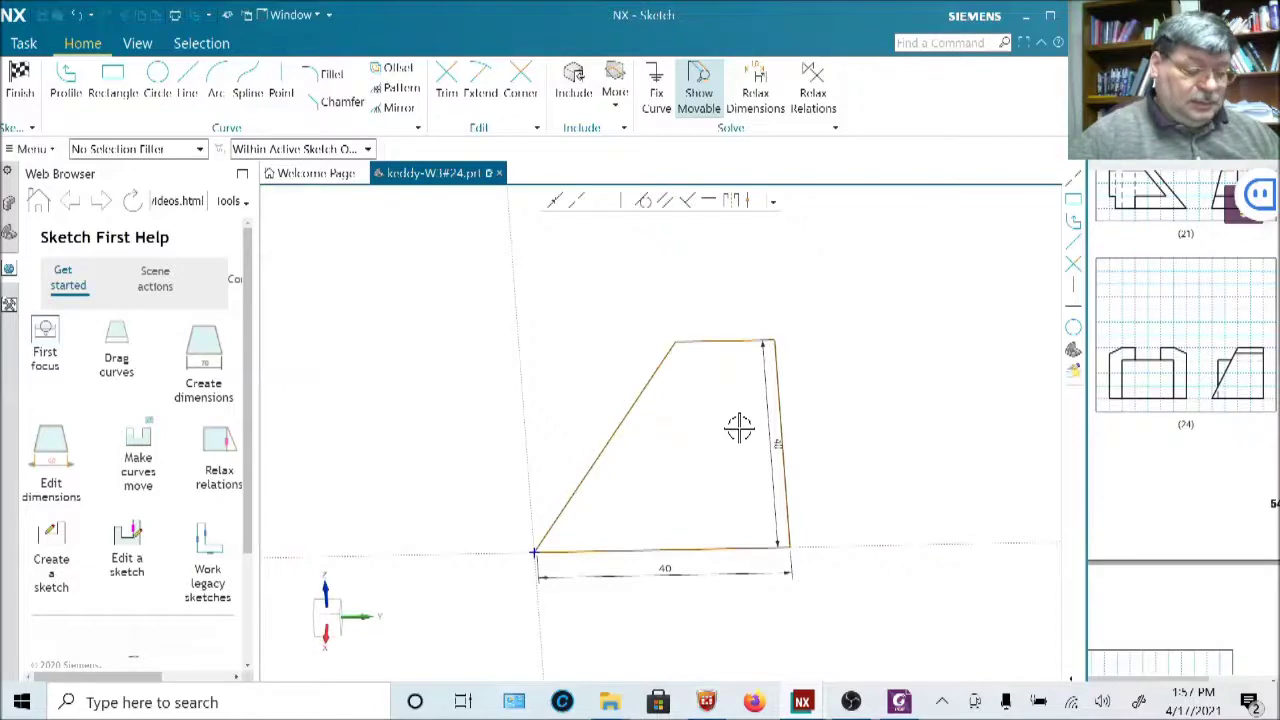
{"action": "key", "text": "super+i"}
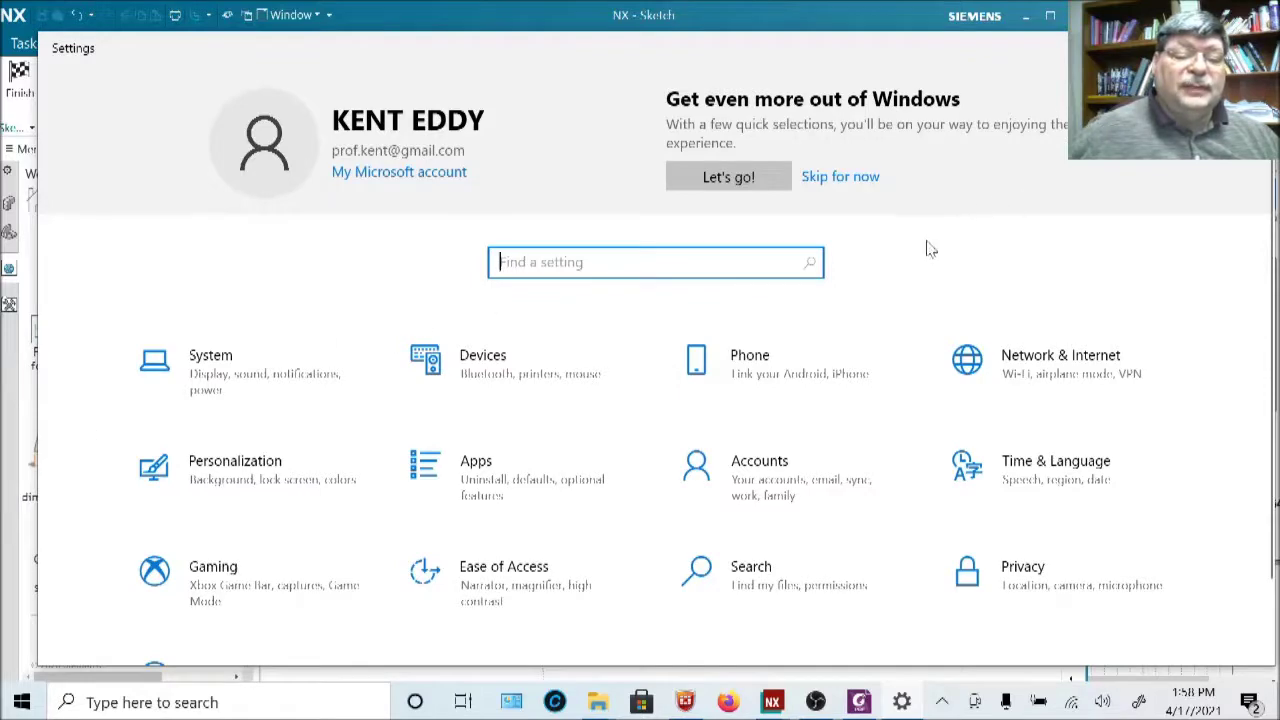
{"action": "left_click", "coordinate": [1251, 47]}
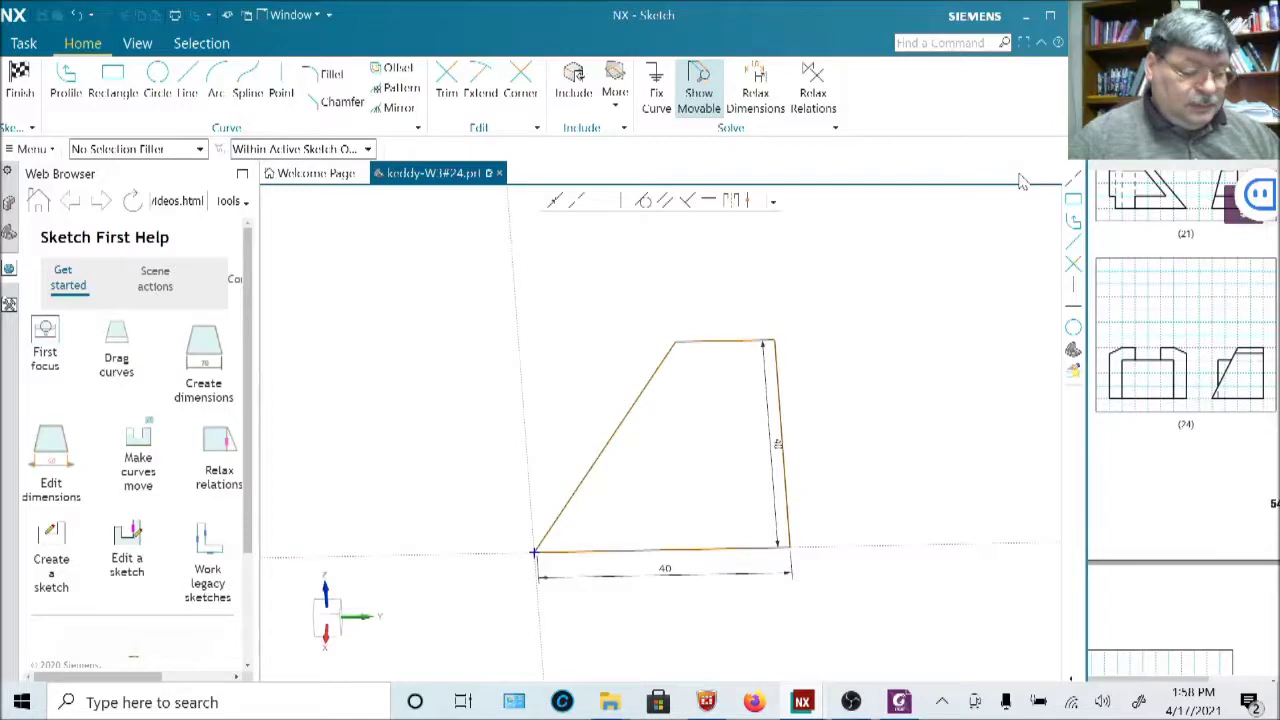
{"action": "key", "text": "super+i"}
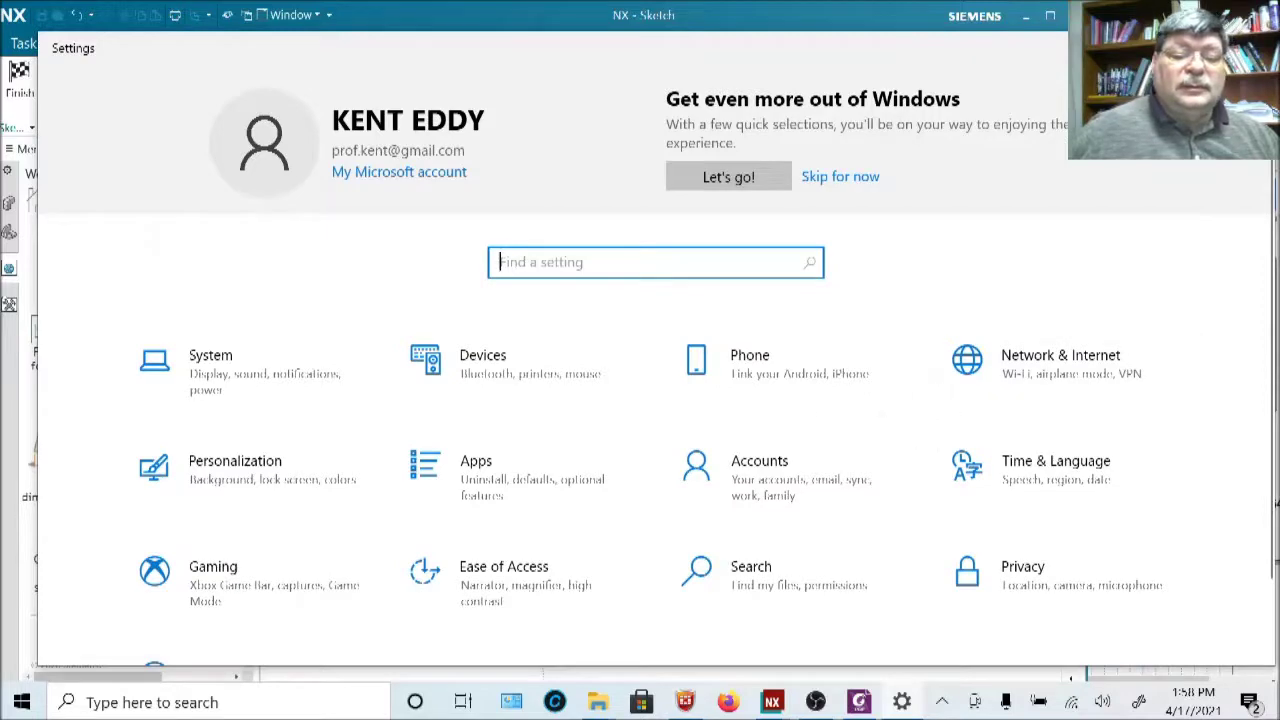
{"action": "key", "text": "alt+F4"}
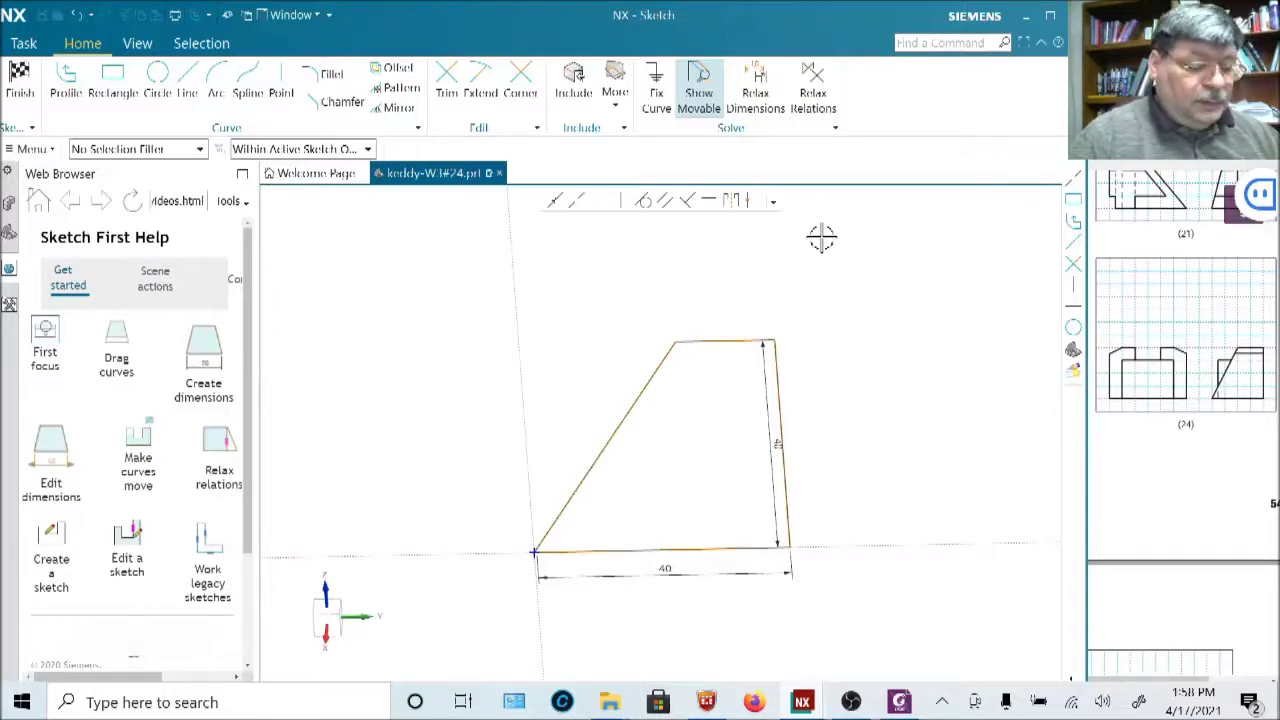
Set the length of the profile's horizontal top edge to 20 mm.
{"action": "key", "text": "F8"}
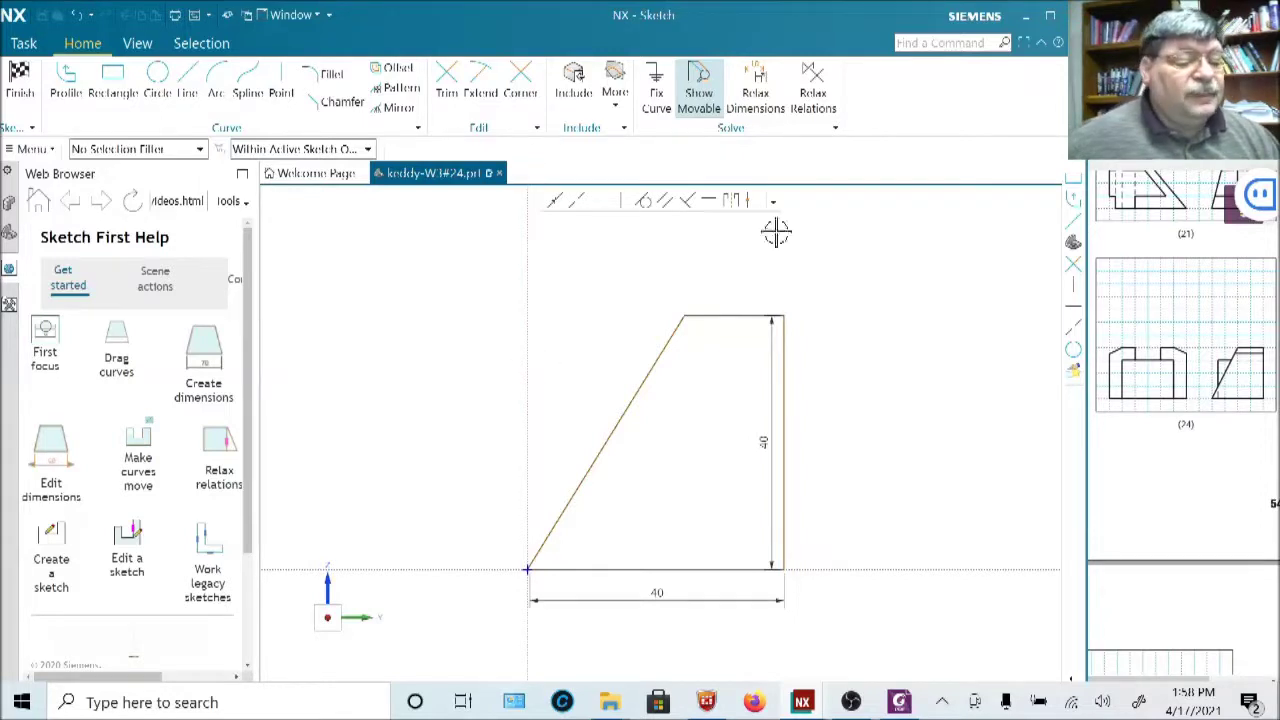
{"action": "left_click", "coordinate": [712, 314]}
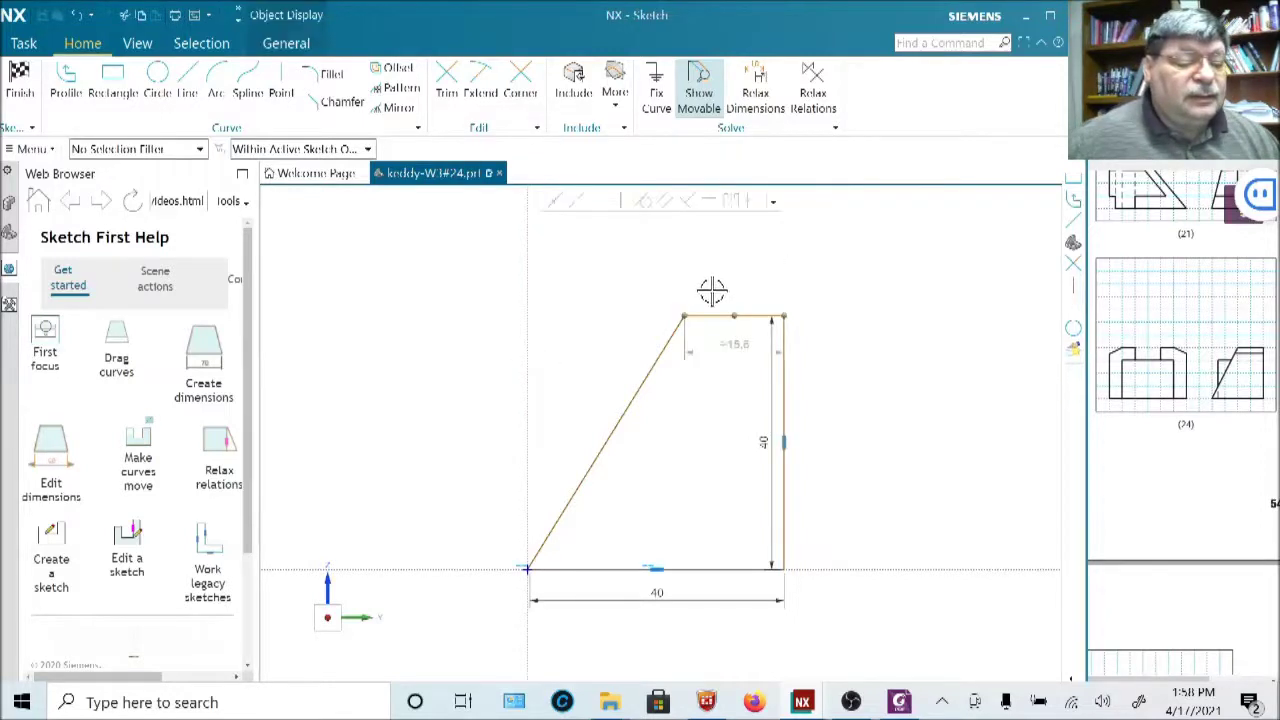
{"action": "left_click", "coordinate": [727, 339]}
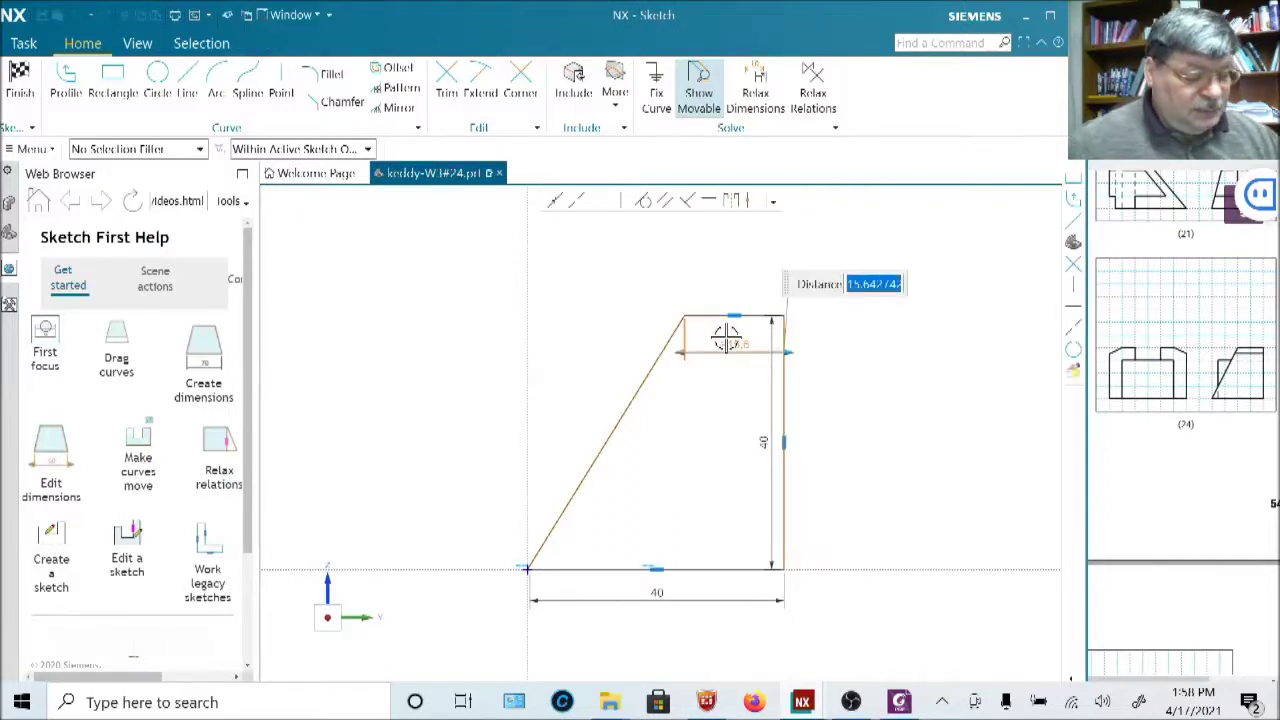
{"action": "type", "text": "20"}
{"action": "key", "text": "Return"}
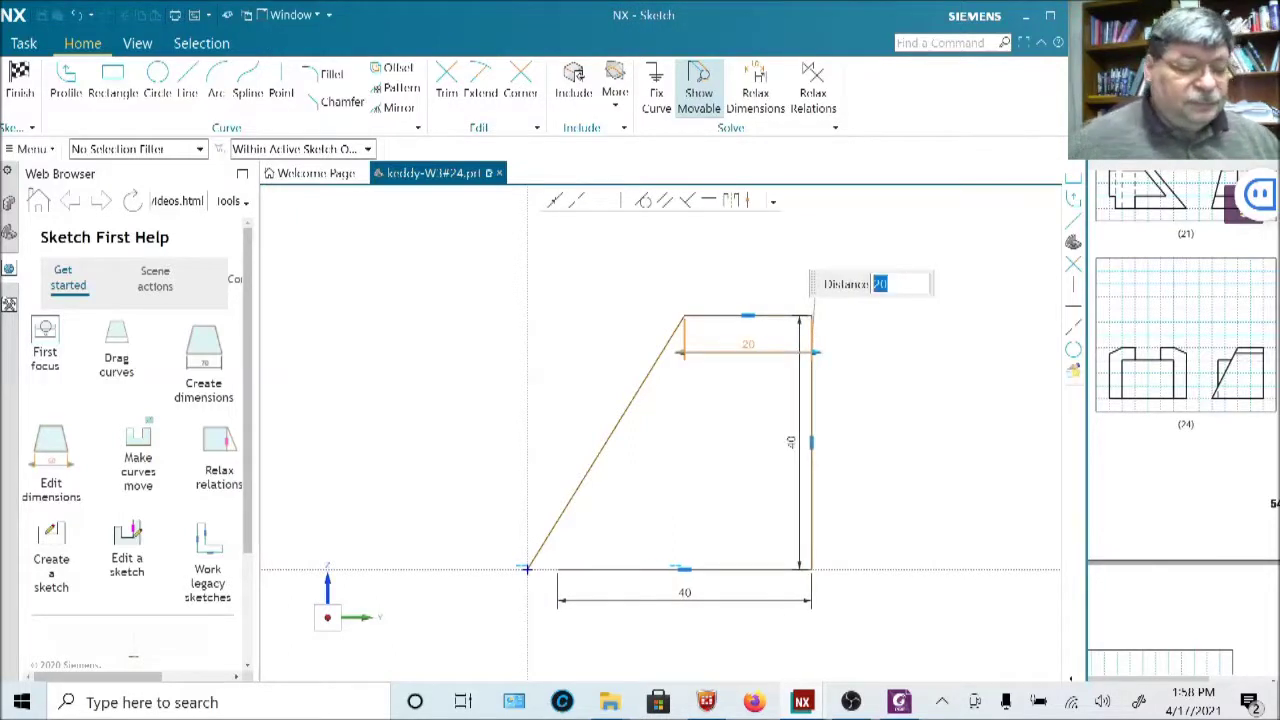
{"action": "left_click", "coordinate": [851, 422]}
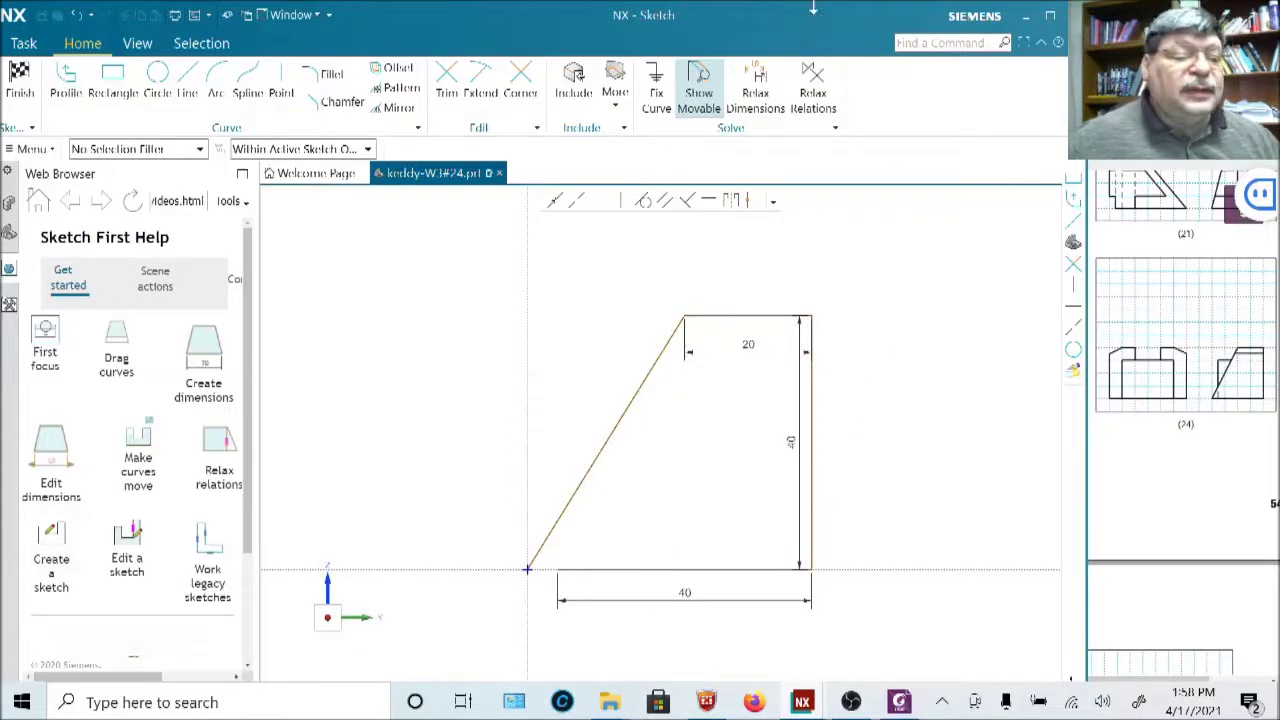
Close the gap in the profile by making the slanted line's lower endpoint coincident with the base line's free endpoint.
{"action": "left_click", "coordinate": [1050, 15]}
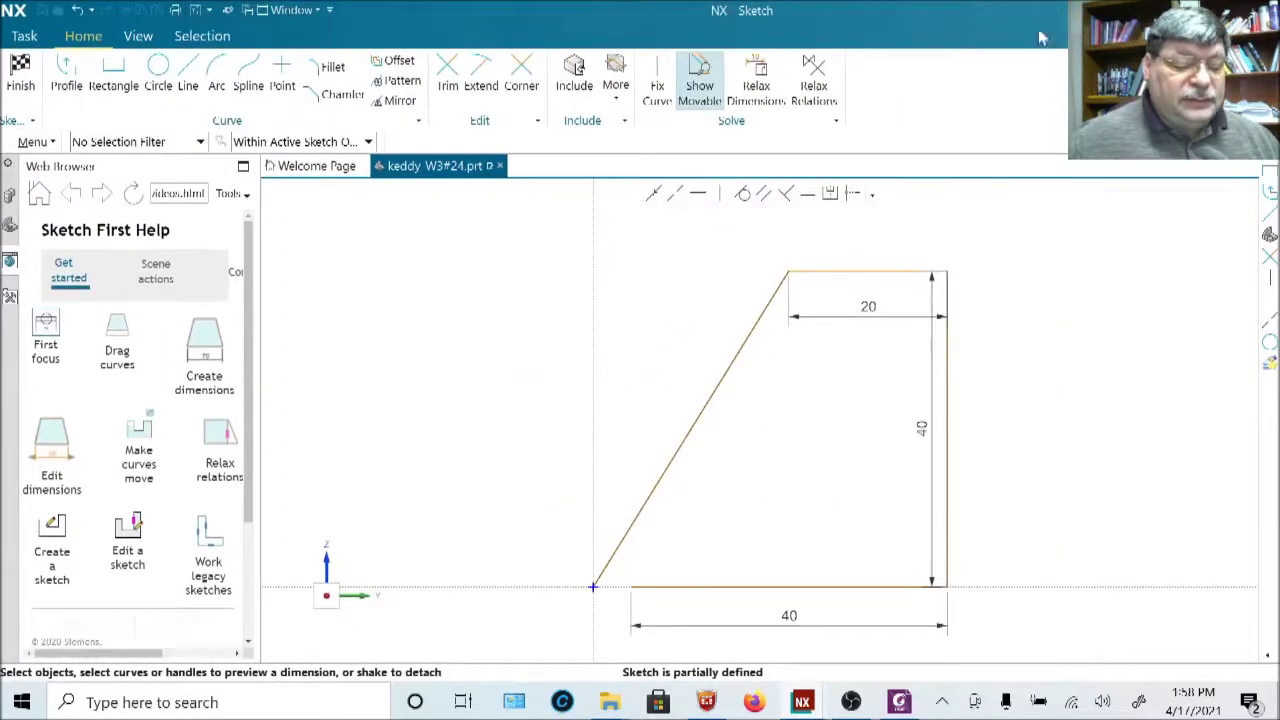
{"action": "left_click", "coordinate": [1246, 10]}
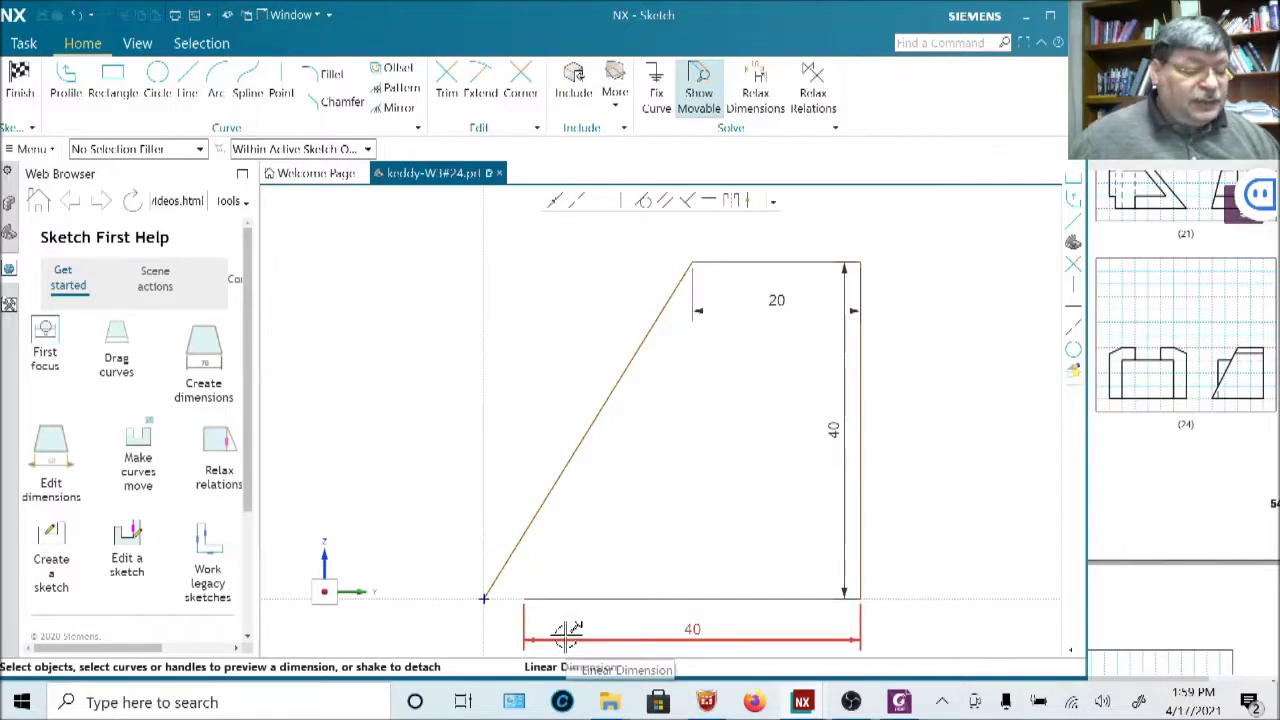
{"action": "left_click", "coordinate": [553, 202]}
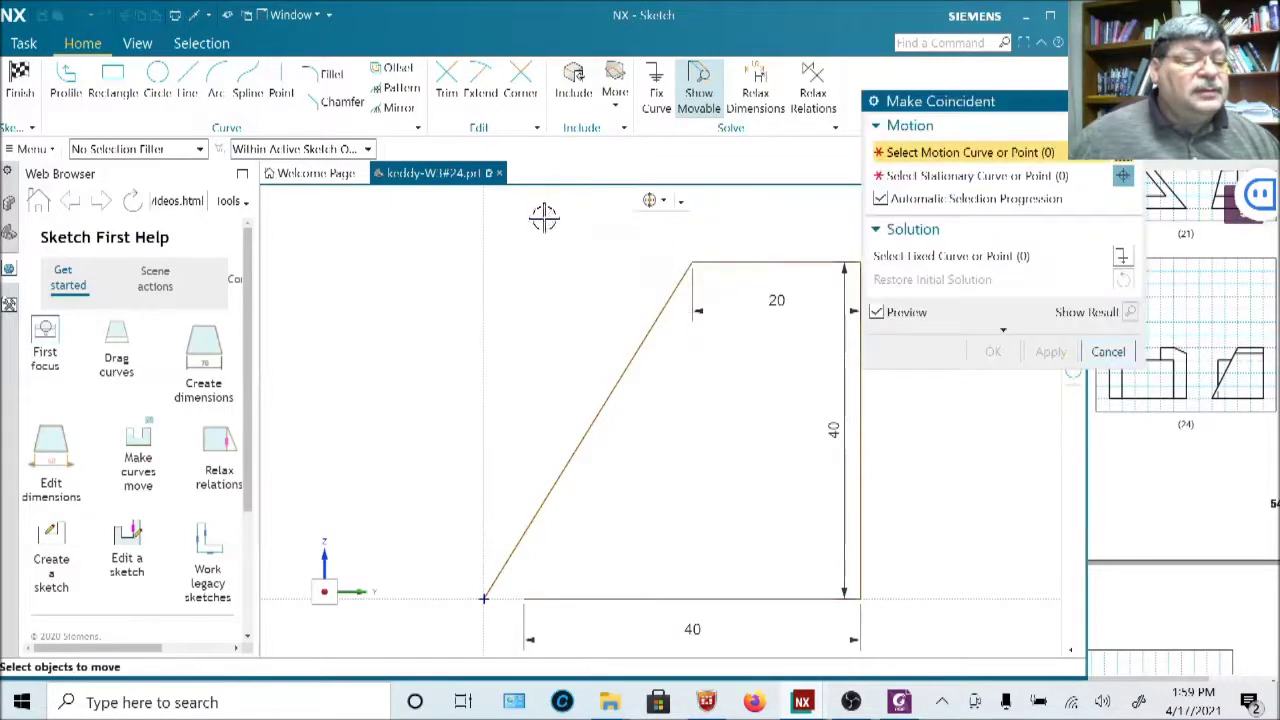
{"action": "left_click", "coordinate": [484, 596]}
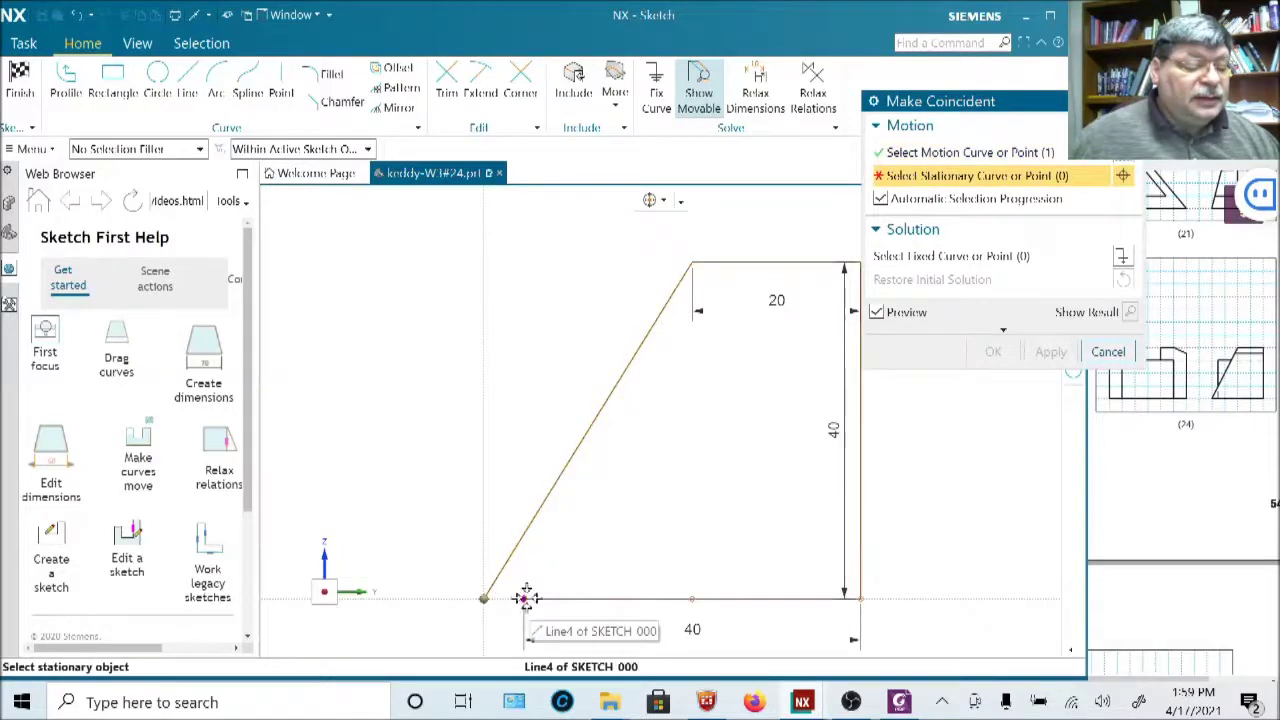
{"action": "left_click", "coordinate": [523, 597]}
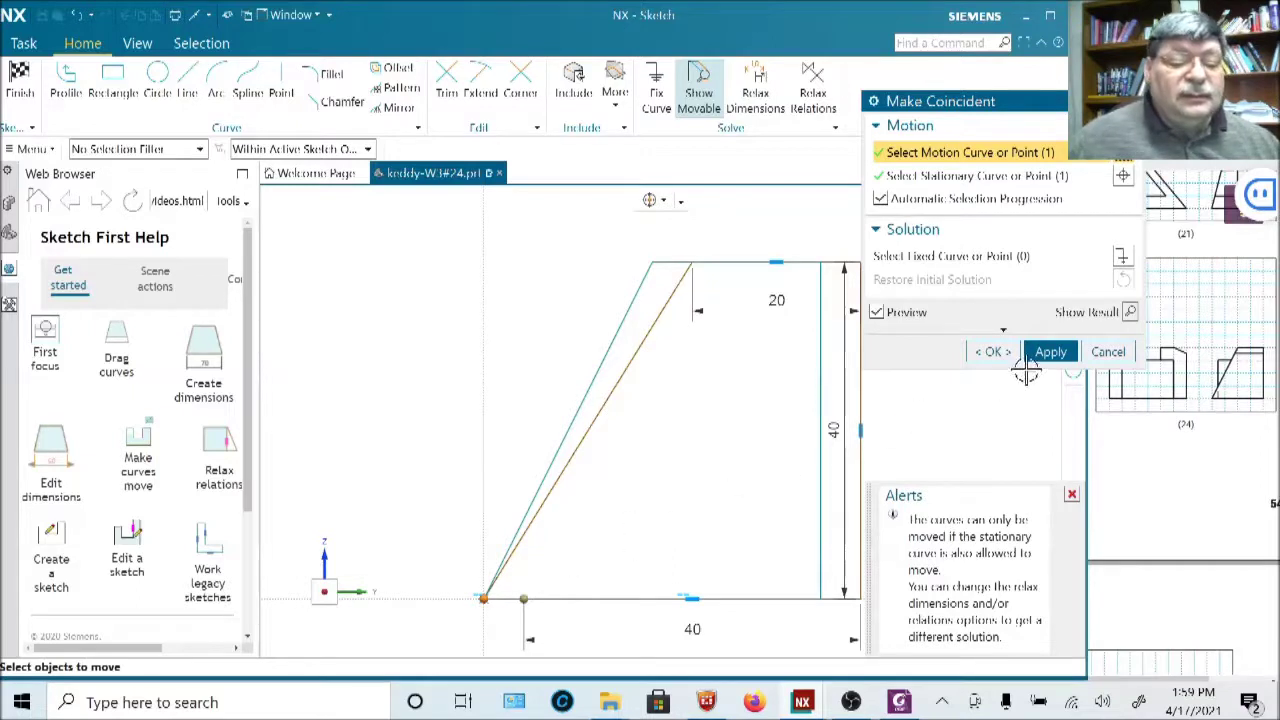
{"action": "left_click", "coordinate": [1048, 352]}
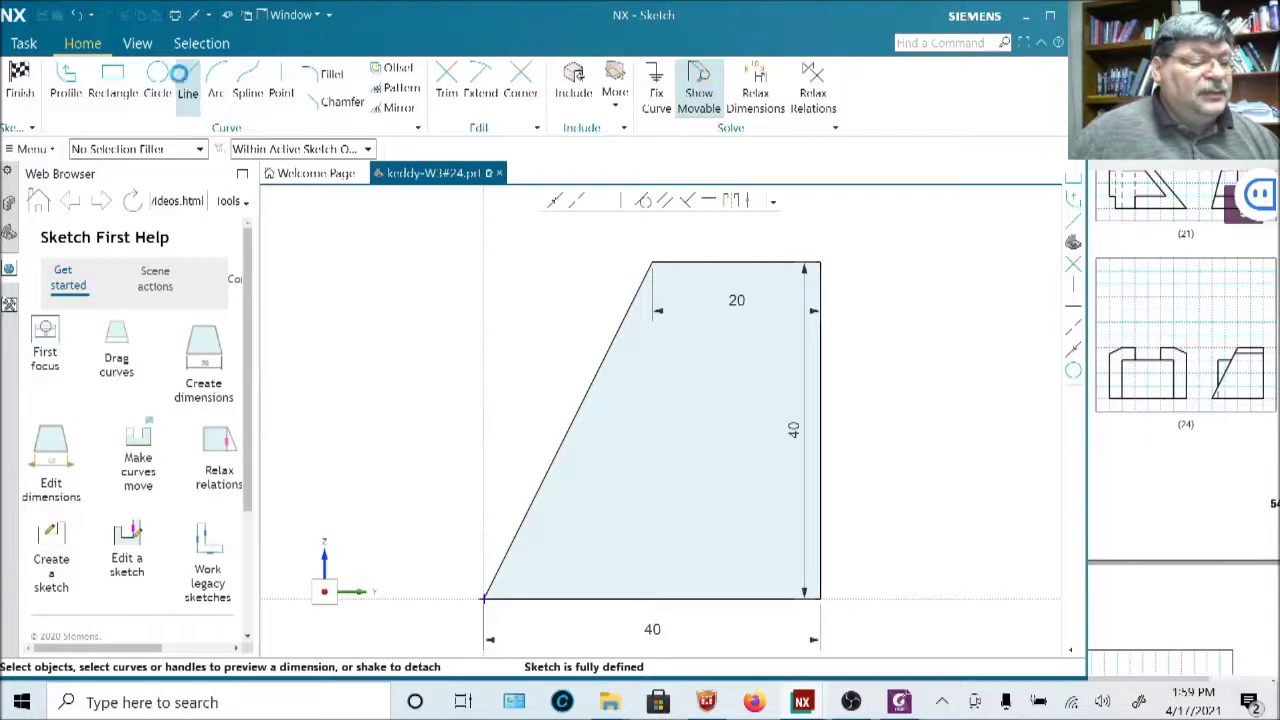
Sketch a loose test line beside the profile, start a second line toward its endpoint, and discard both.
{"action": "left_click", "coordinate": [187, 86]}
{"action": "left_click", "coordinate": [328, 274]}
{"action": "left_click", "coordinate": [423, 301]}
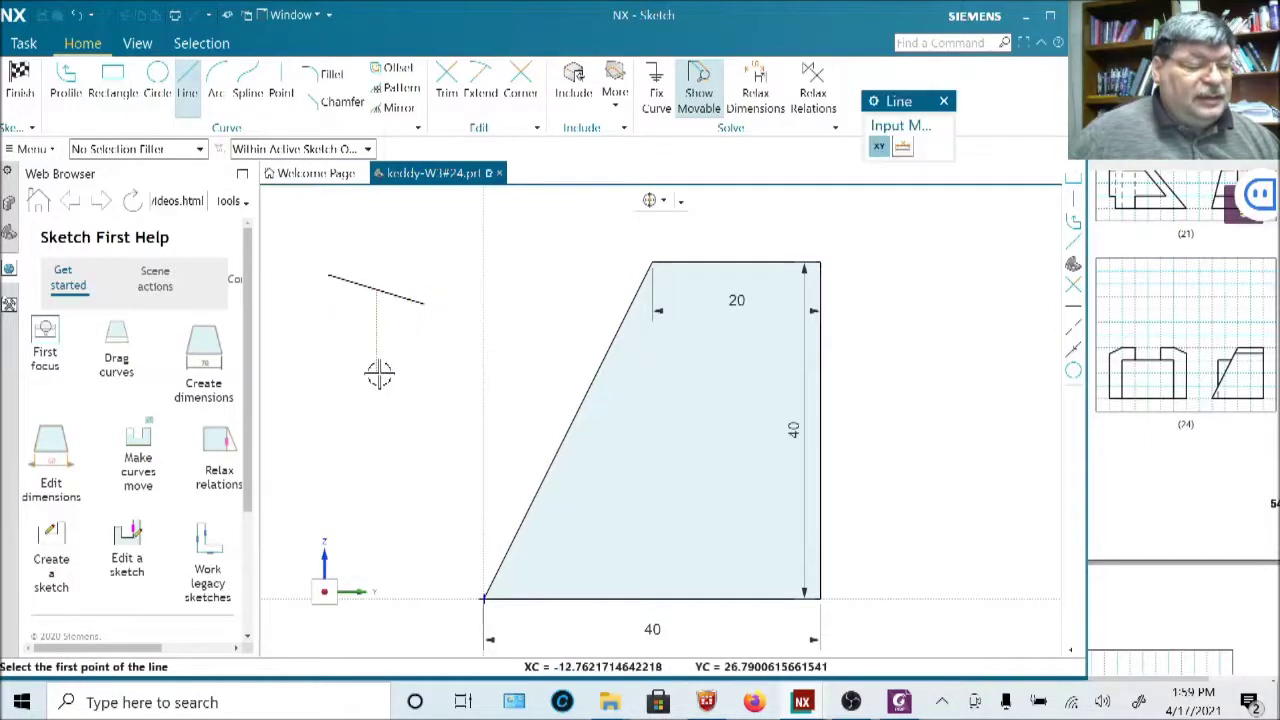
{"action": "left_click", "coordinate": [362, 388]}
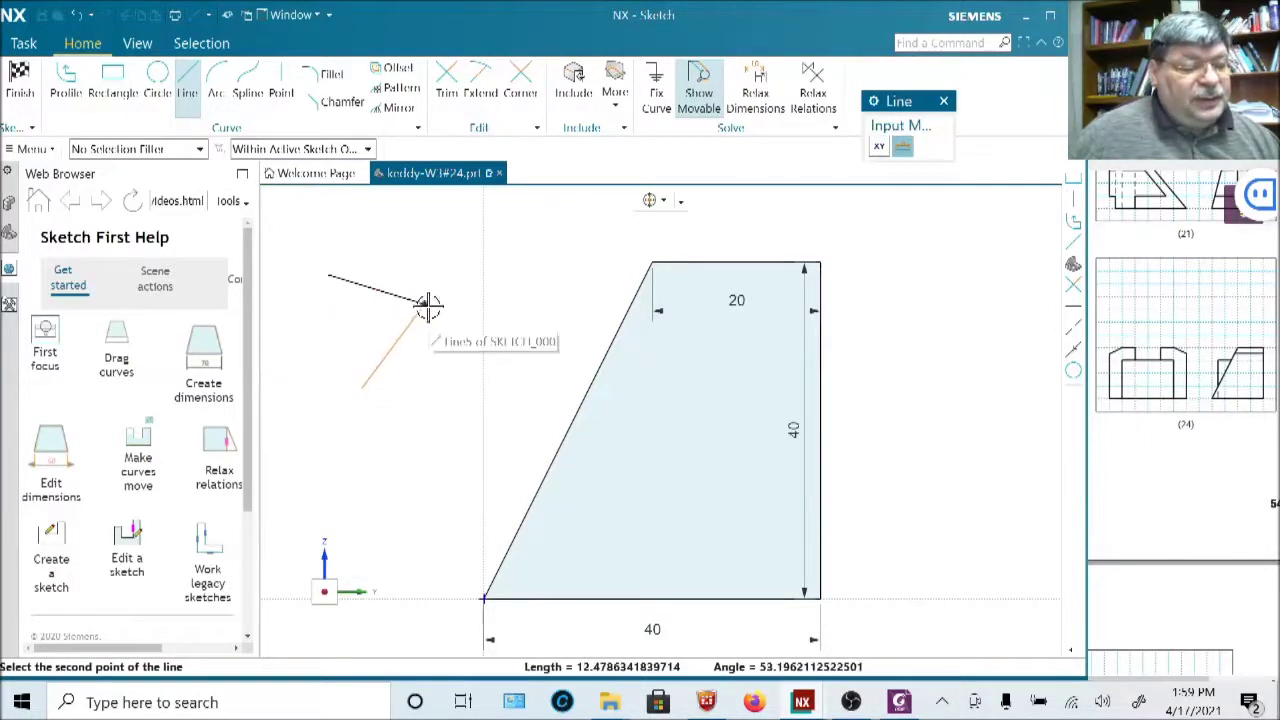
{"action": "mouse_move", "coordinate": [424, 302]}
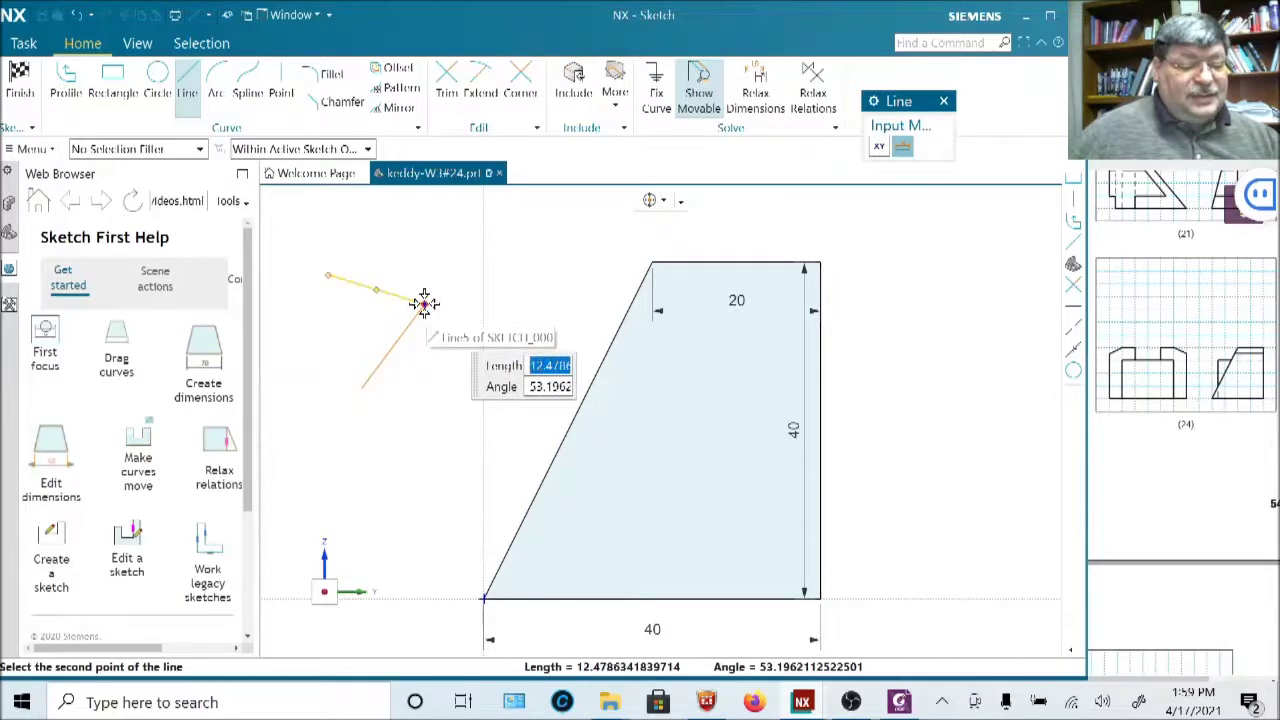
{"action": "key", "text": "Escape"}
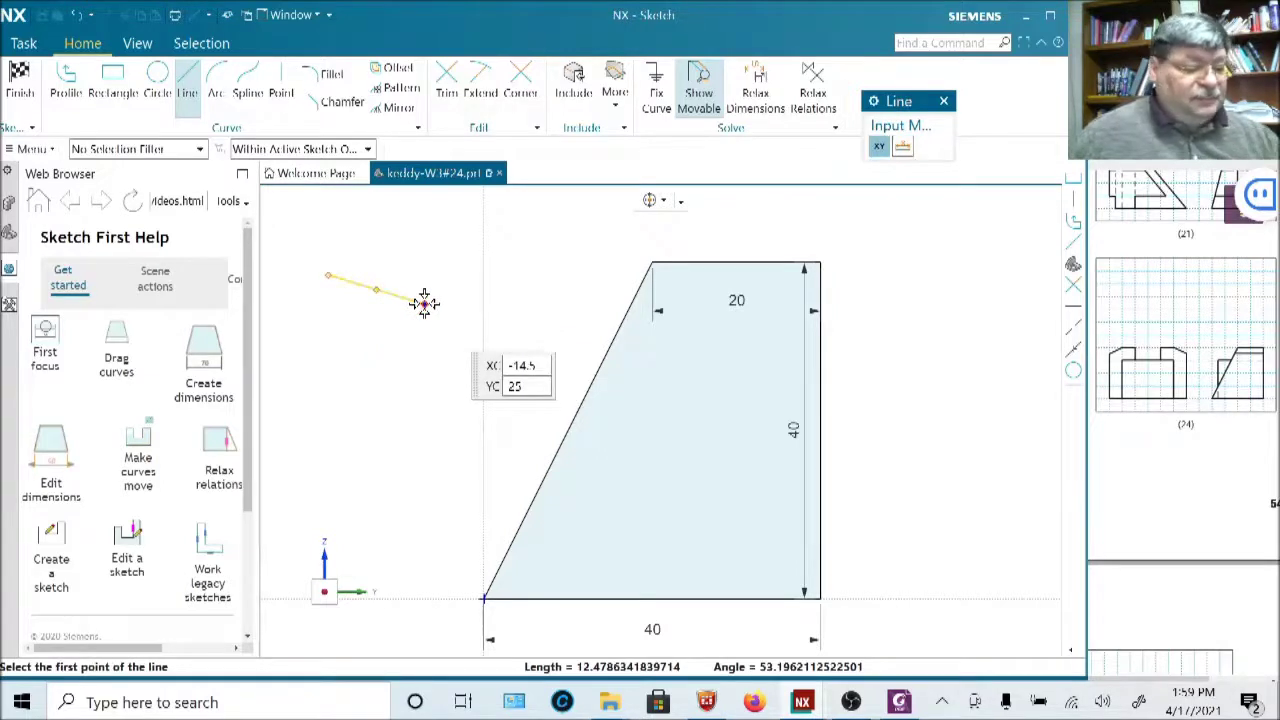
{"action": "key", "text": "Escape"}
{"action": "left_click", "coordinate": [84, 20]}
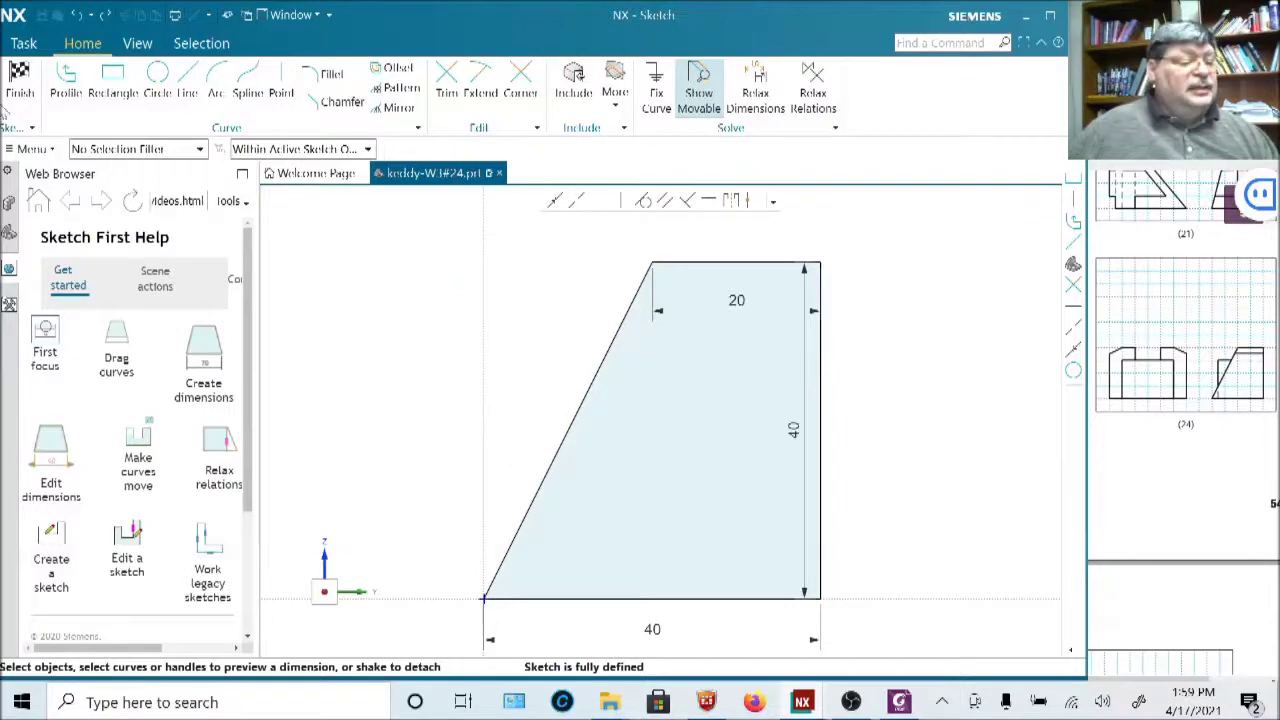
Finish the sketch and extrude the closed profile 60 mm in the negative X direction.
{"action": "left_click", "coordinate": [19, 80]}
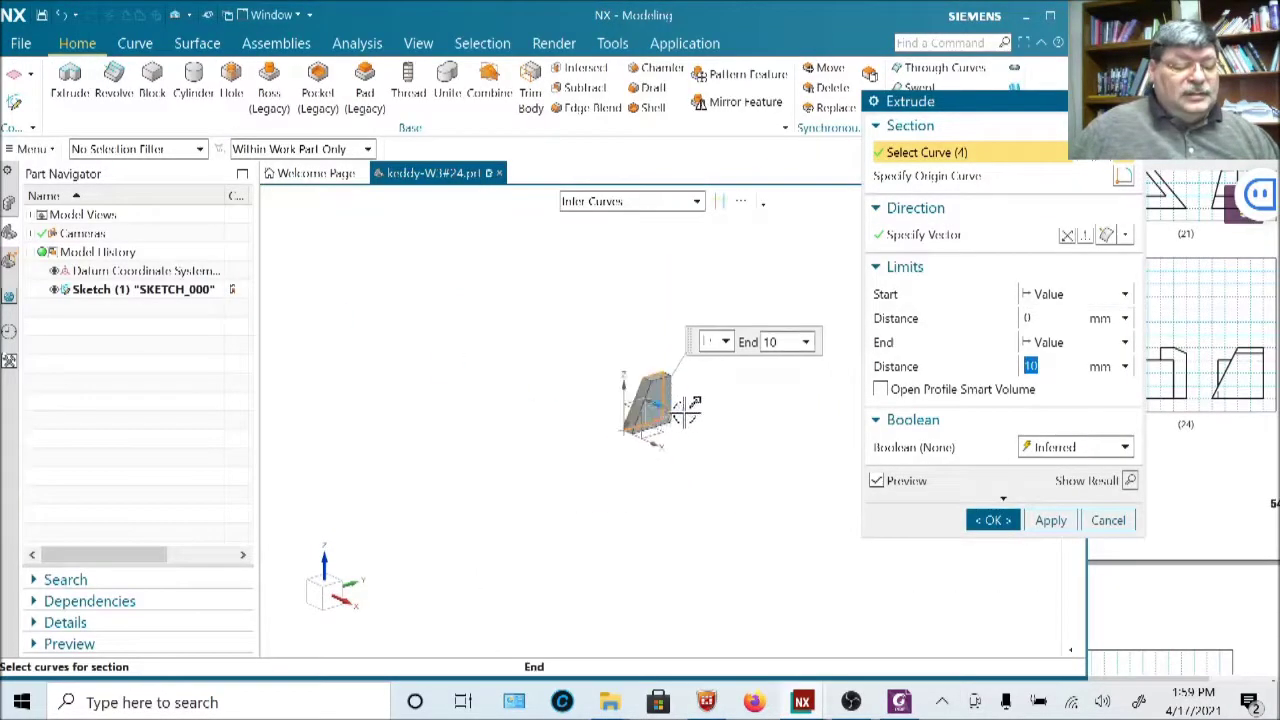
{"action": "scroll", "coordinate": [688, 410], "scroll_direction": "up", "scroll_amount": 8}
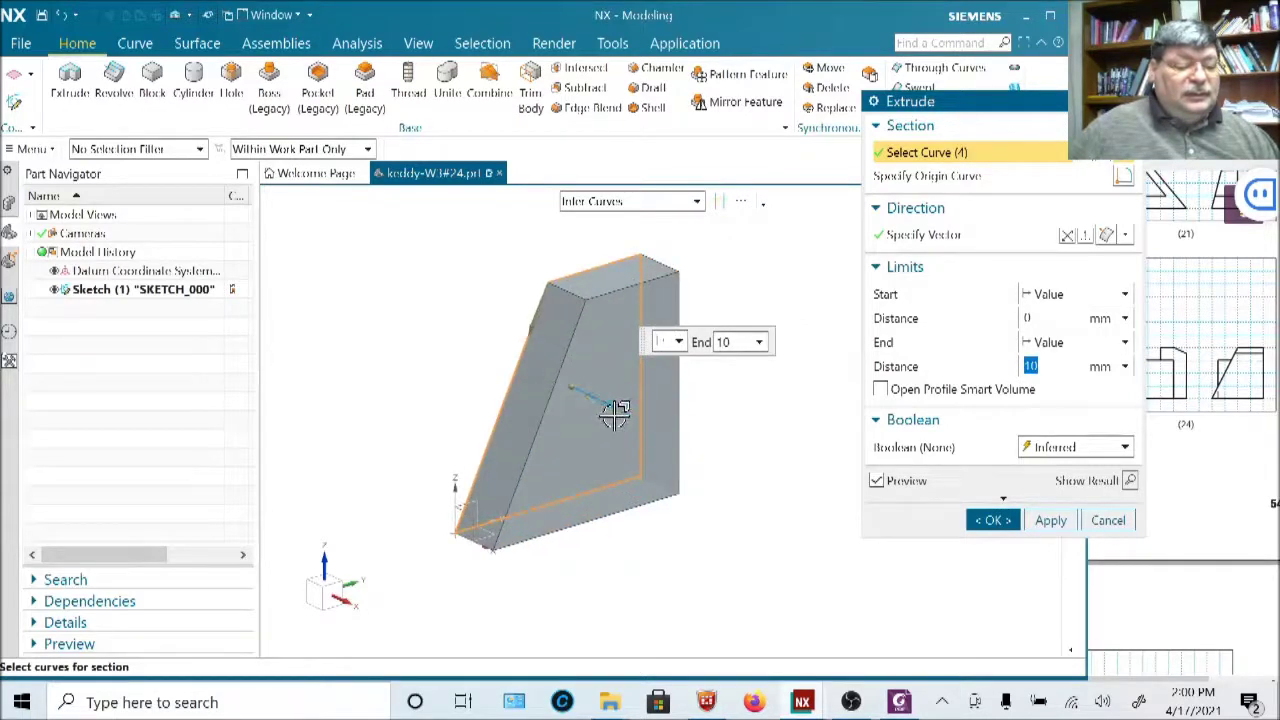
{"action": "left_click_drag", "start_coordinate": [610, 405], "coordinate": [372, 287]}
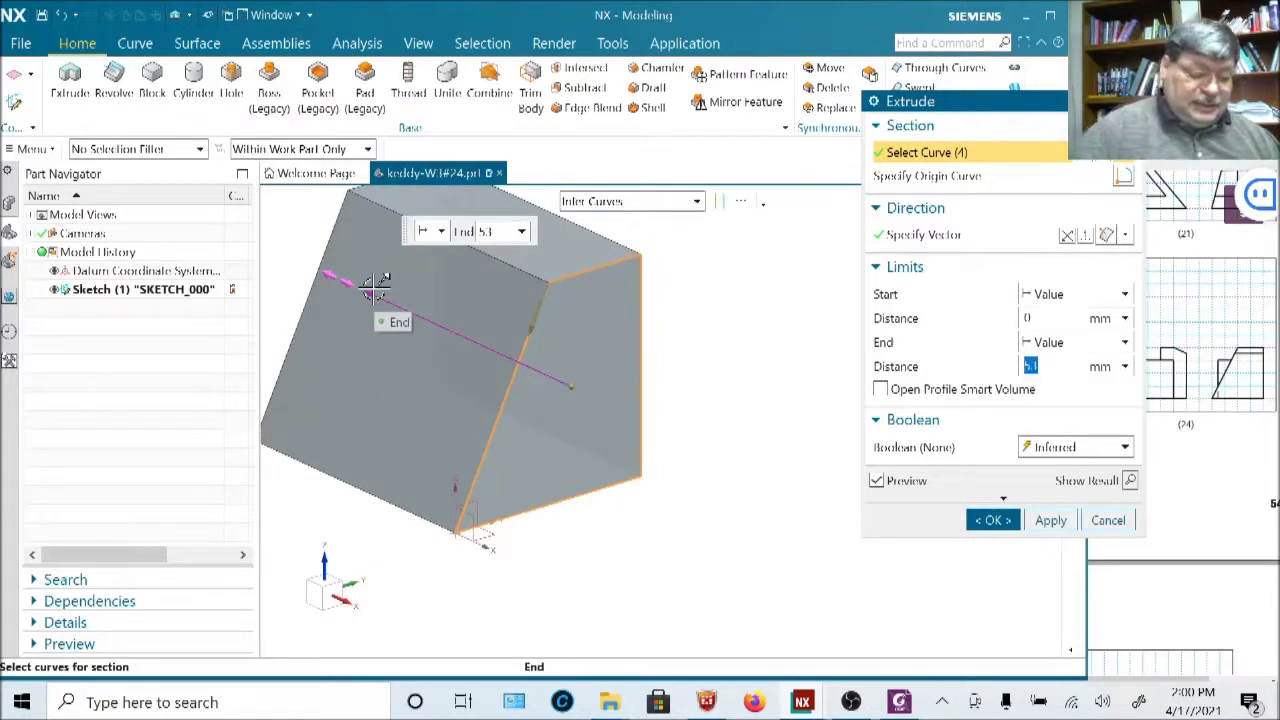
{"action": "type", "text": "60"}
{"action": "key", "text": "Return"}
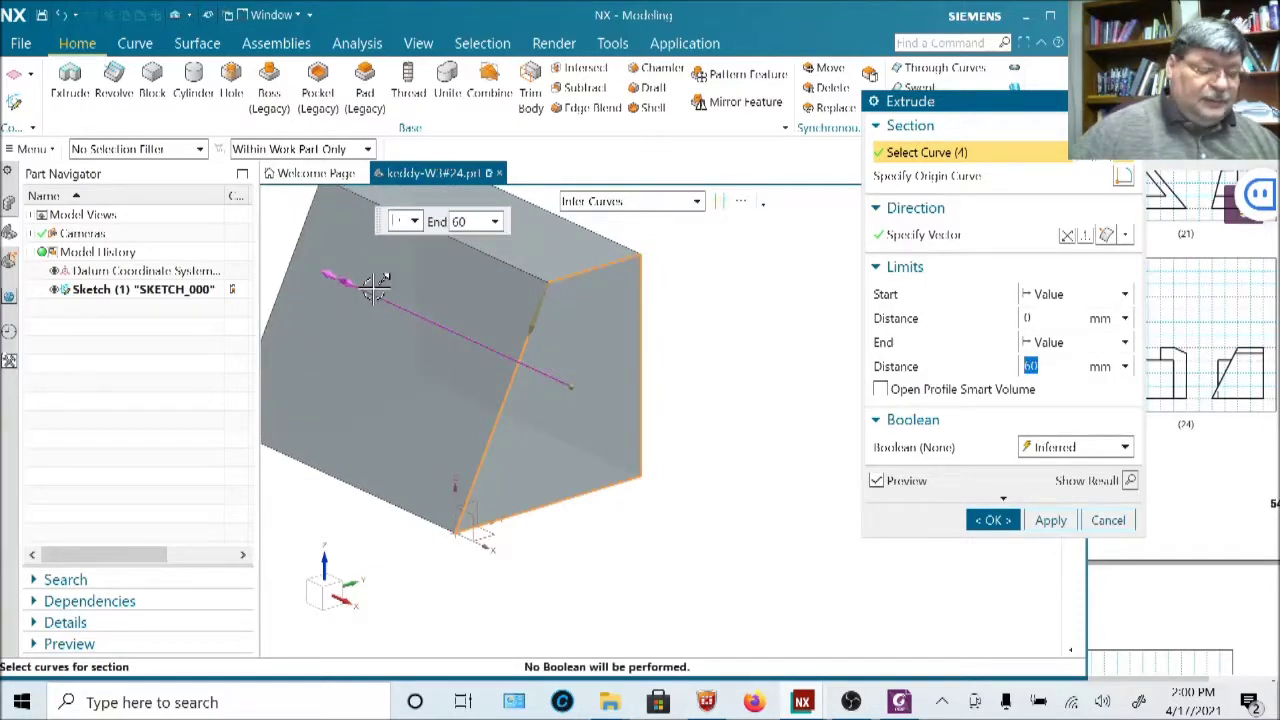
{"action": "middle_click_drag", "start_coordinate": [566, 471], "coordinate": [754, 617], "text": "shift"}
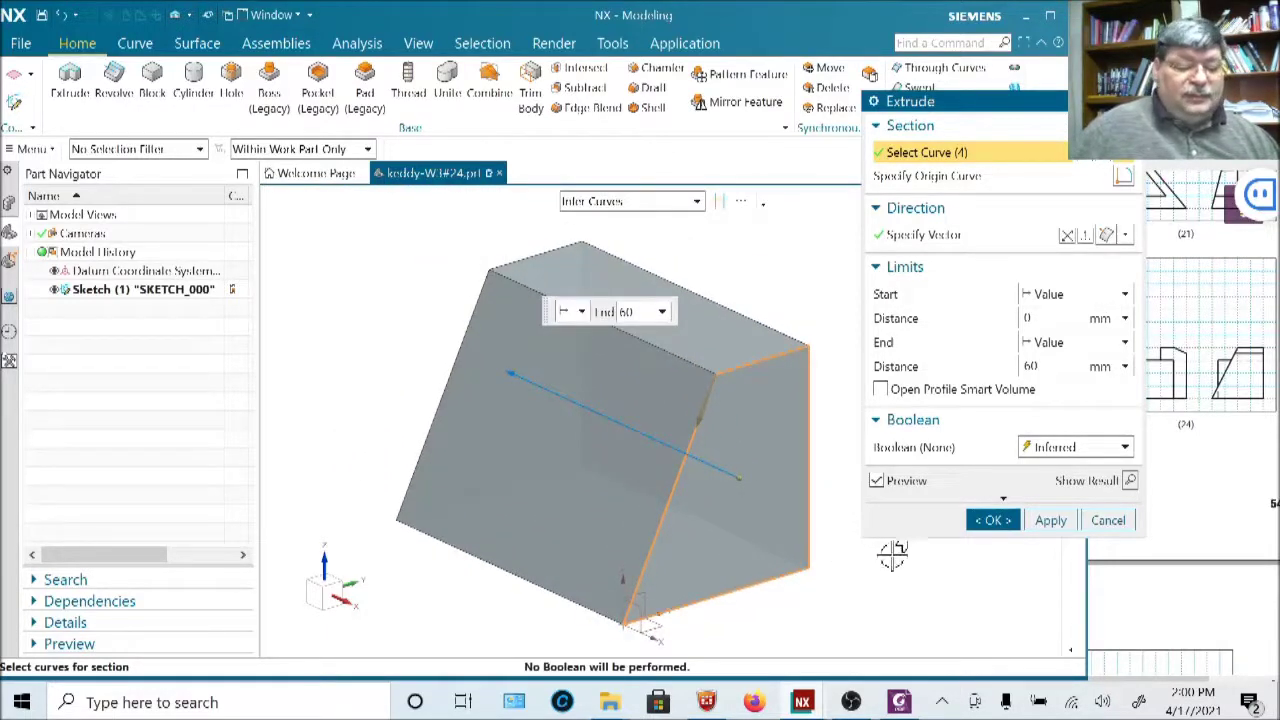
{"action": "left_click", "coordinate": [990, 522]}
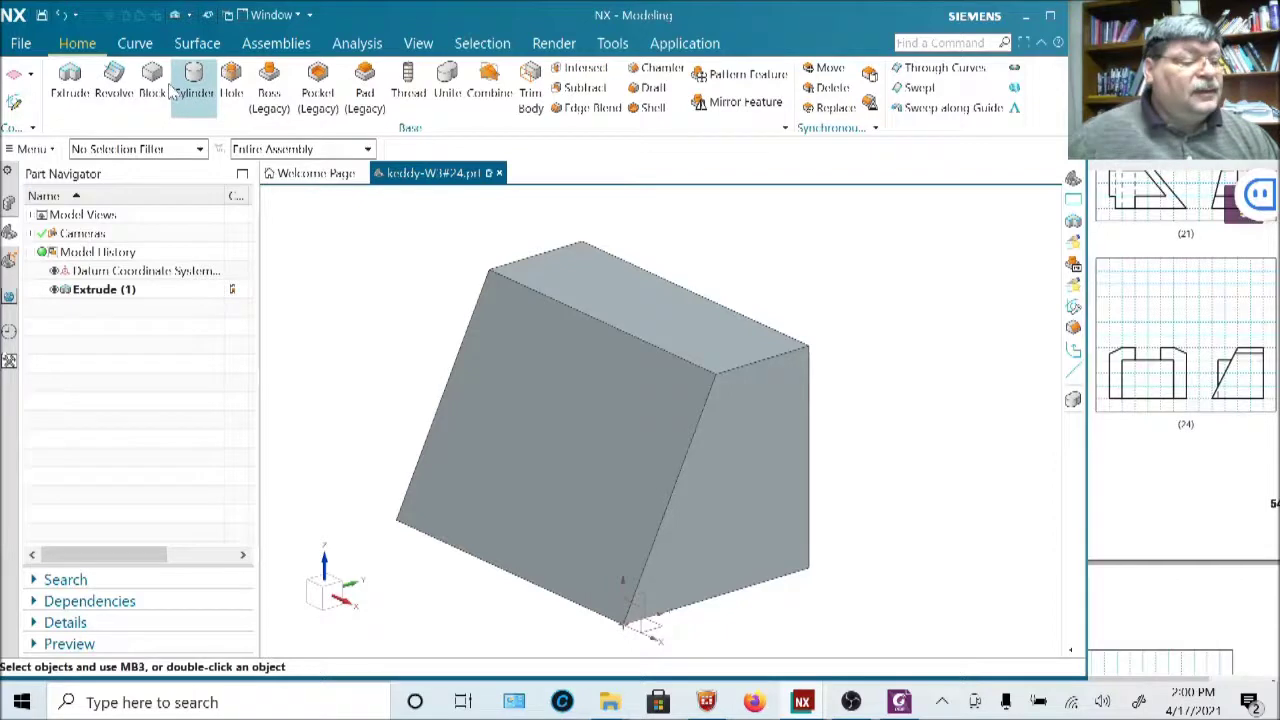
Start an Extrude section sketch on the XZ plane and draw a rectangle about 29 mm high up from the block's bottom edge.
{"action": "left_click", "coordinate": [70, 88]}
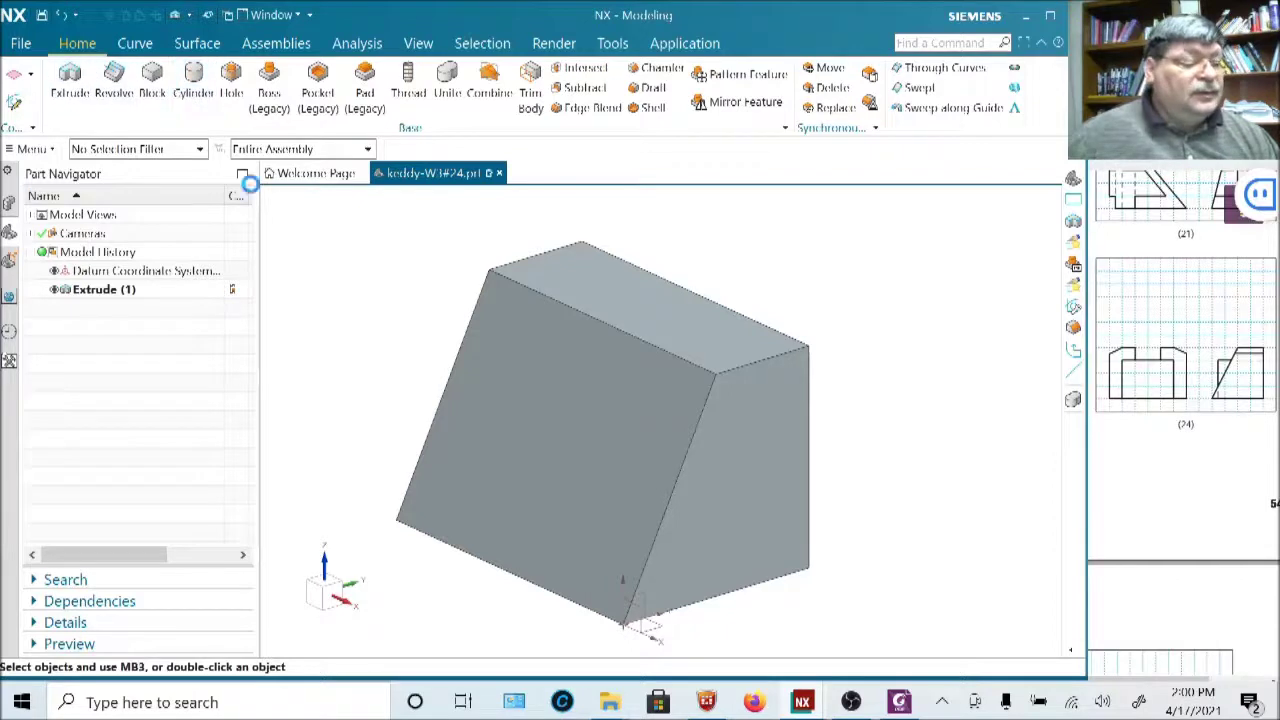
{"action": "left_click", "coordinate": [641, 601]}
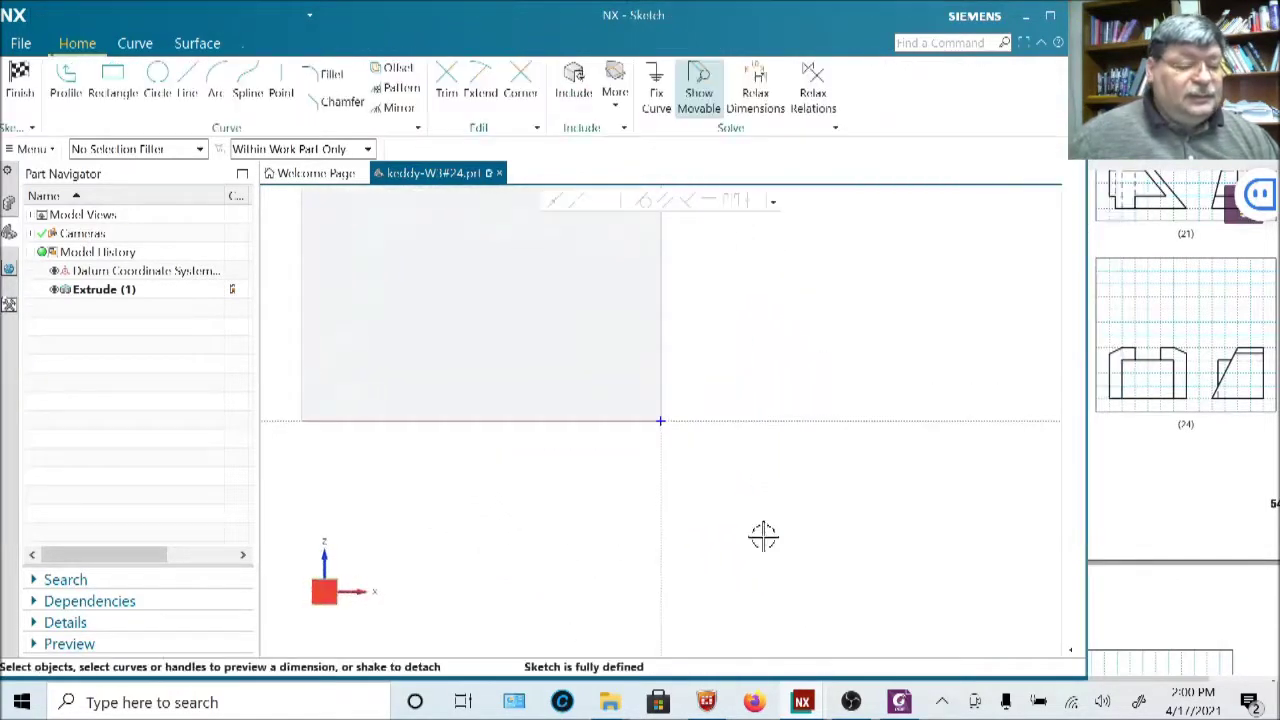
{"action": "scroll", "coordinate": [699, 576], "scroll_direction": "down", "scroll_amount": 1}
{"action": "scroll", "coordinate": [699, 576], "scroll_direction": "up", "scroll_amount": 2}
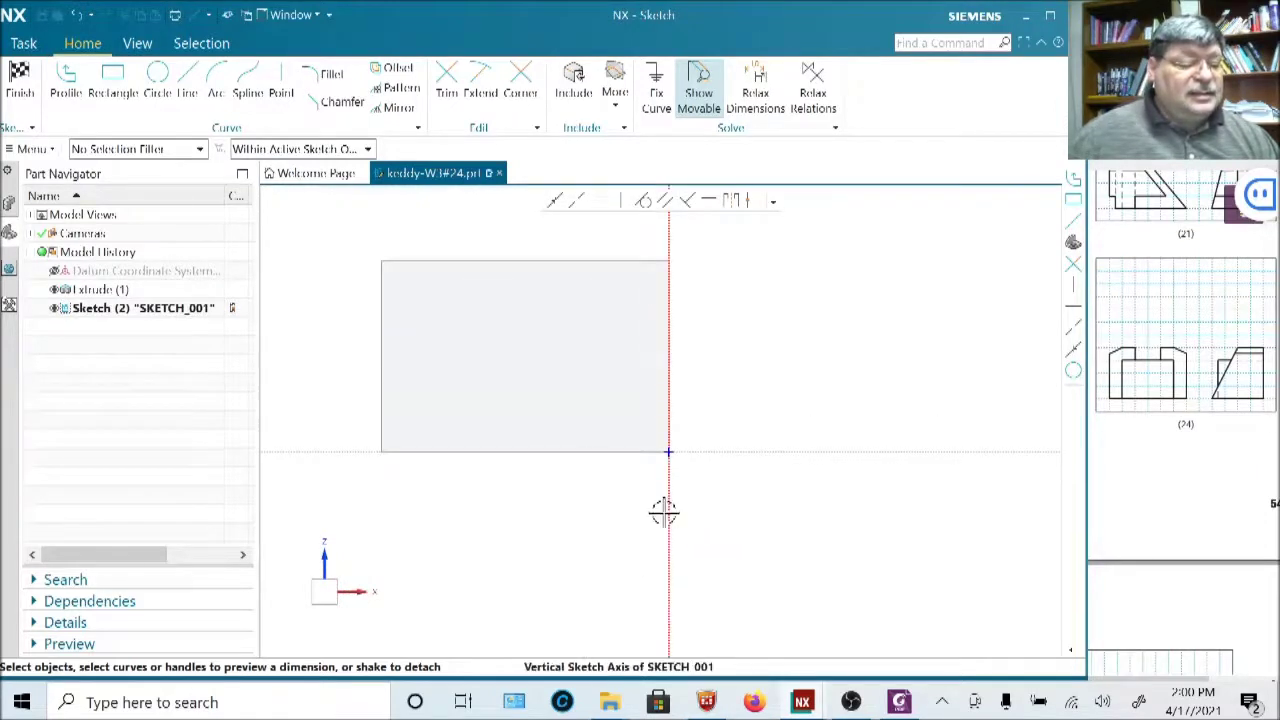
{"action": "left_click", "coordinate": [113, 82]}
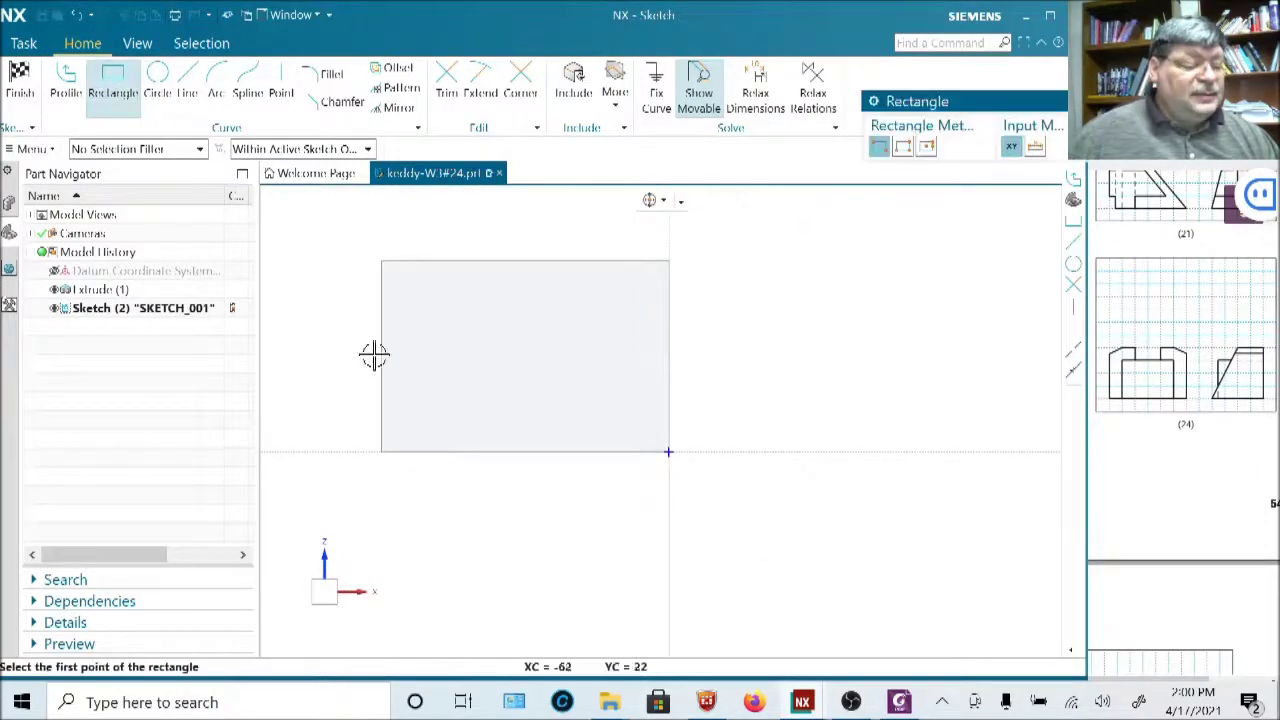
{"action": "left_click", "coordinate": [456, 451]}
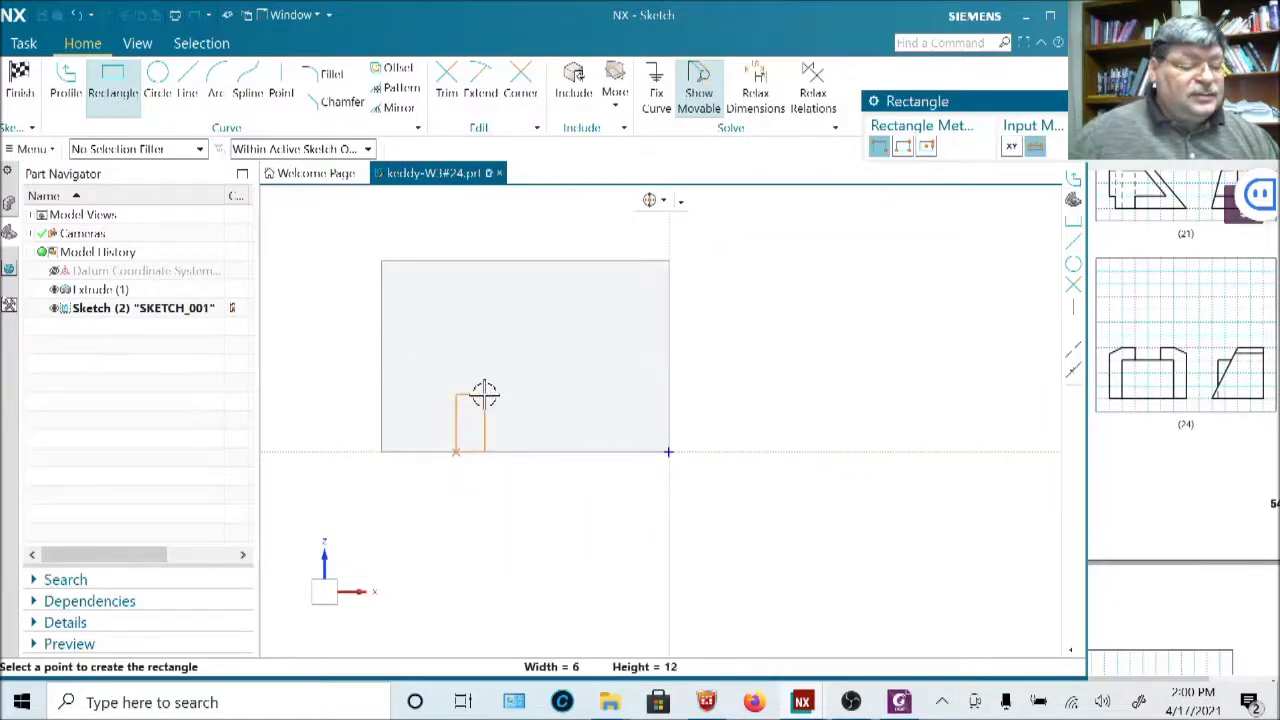
{"action": "left_click", "coordinate": [600, 313]}
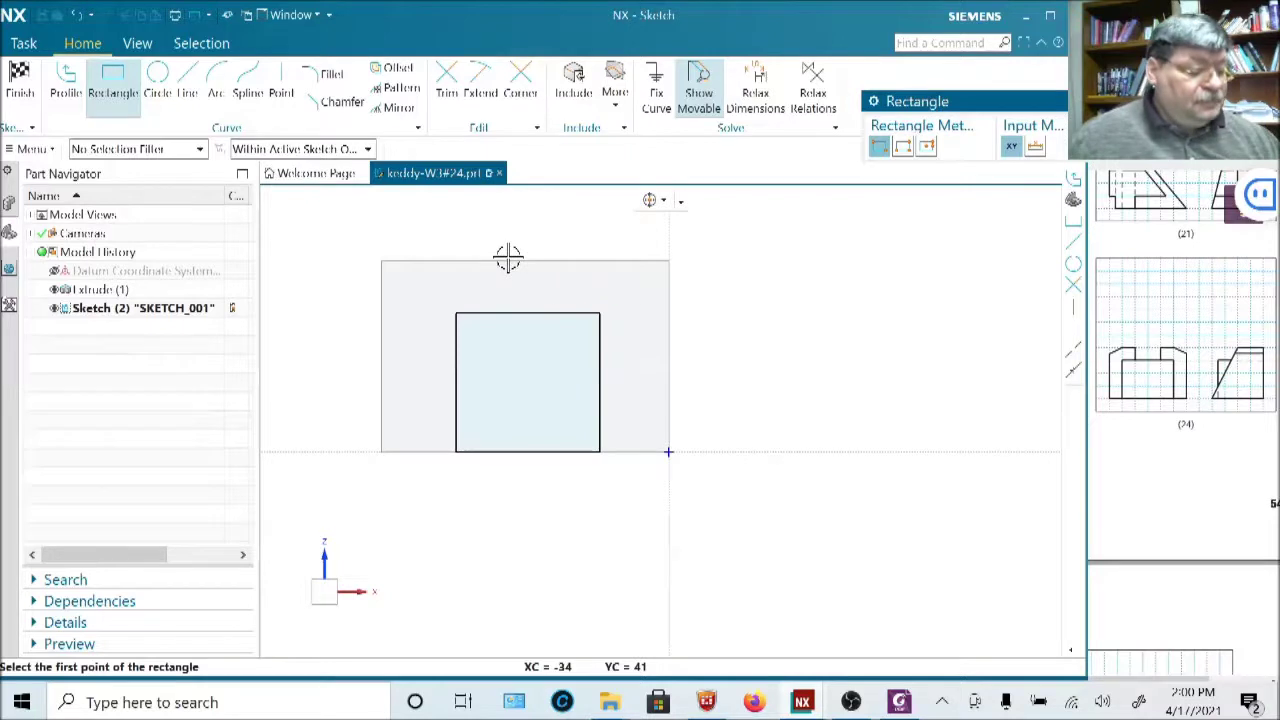
{"action": "key", "text": "Escape"}
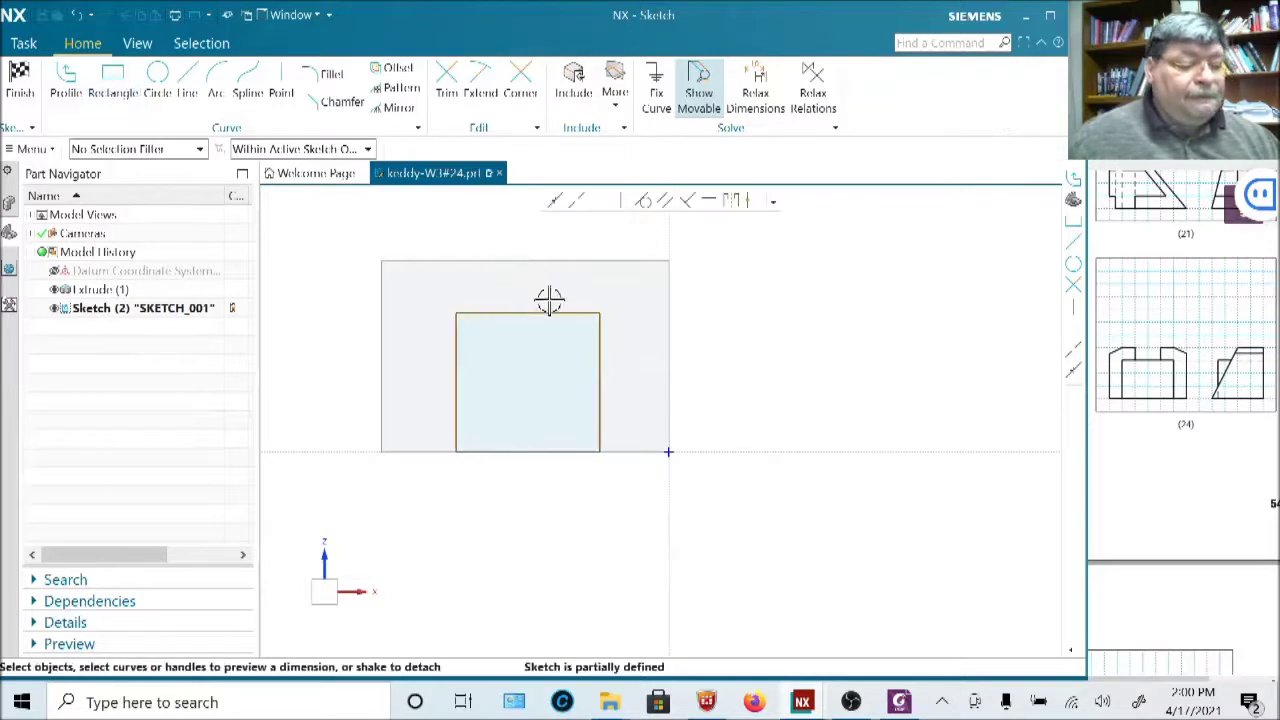
Set the rectangle's height to 30 mm, scaling the entire sketch.
{"action": "left_click", "coordinate": [602, 323]}
{"action": "left_click", "coordinate": [623, 314]}
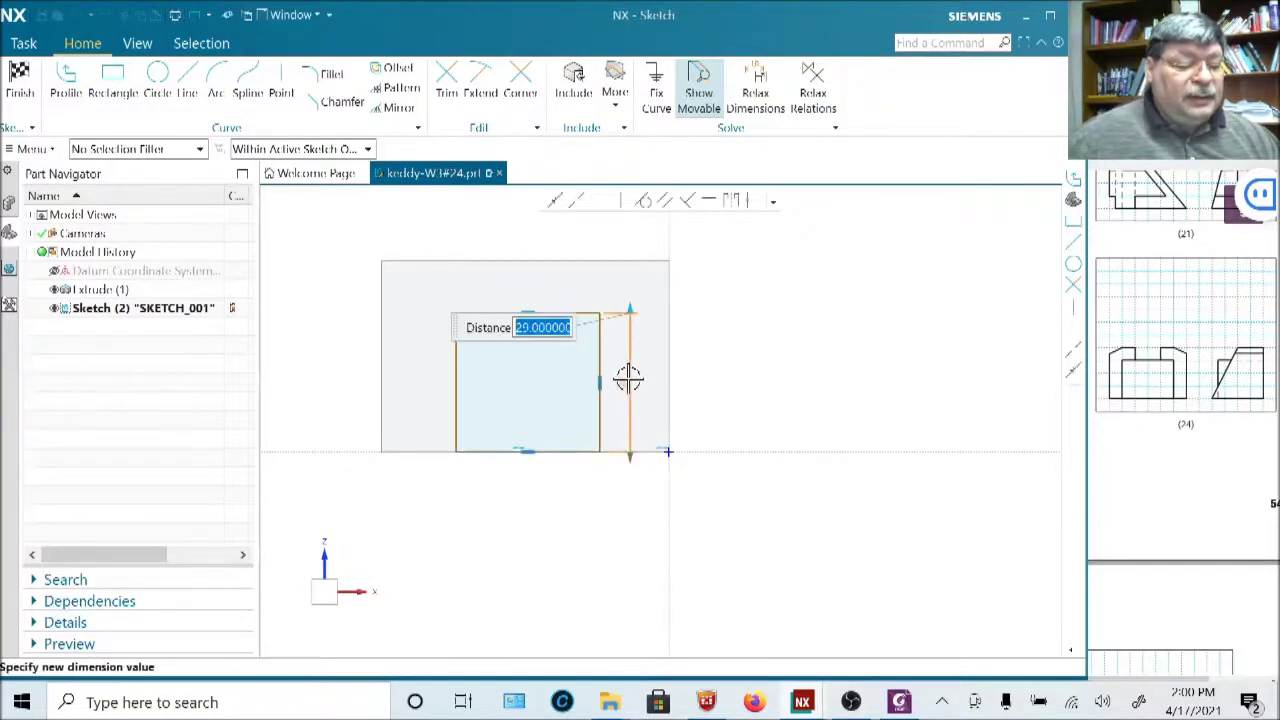
{"action": "type", "text": "3"}
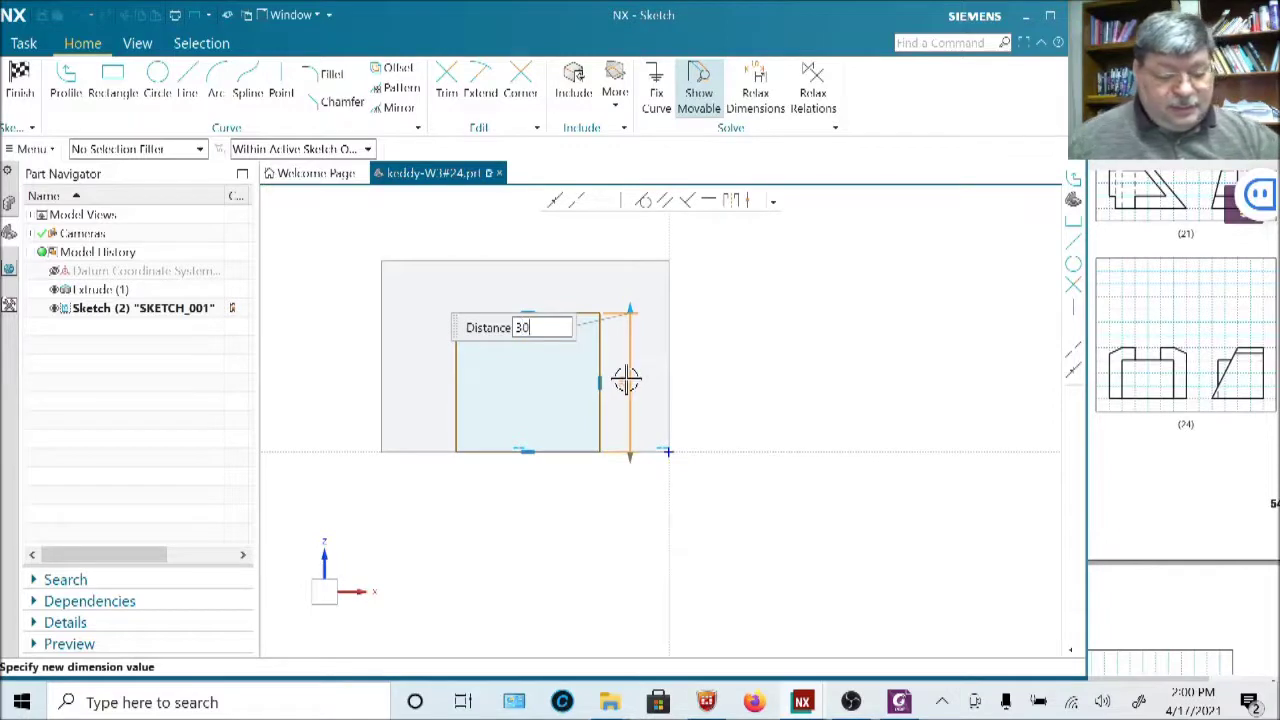
{"action": "type", "text": "0"}
{"action": "key", "text": "Return"}
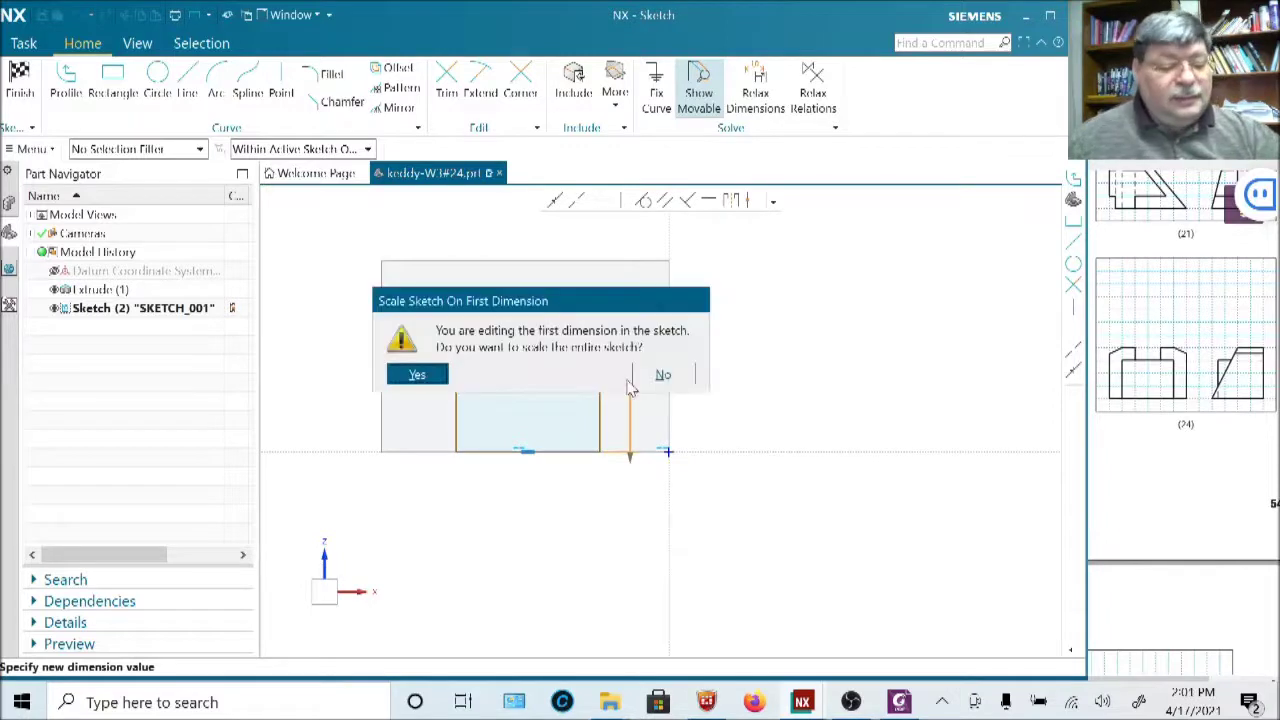
{"action": "left_click", "coordinate": [432, 374]}
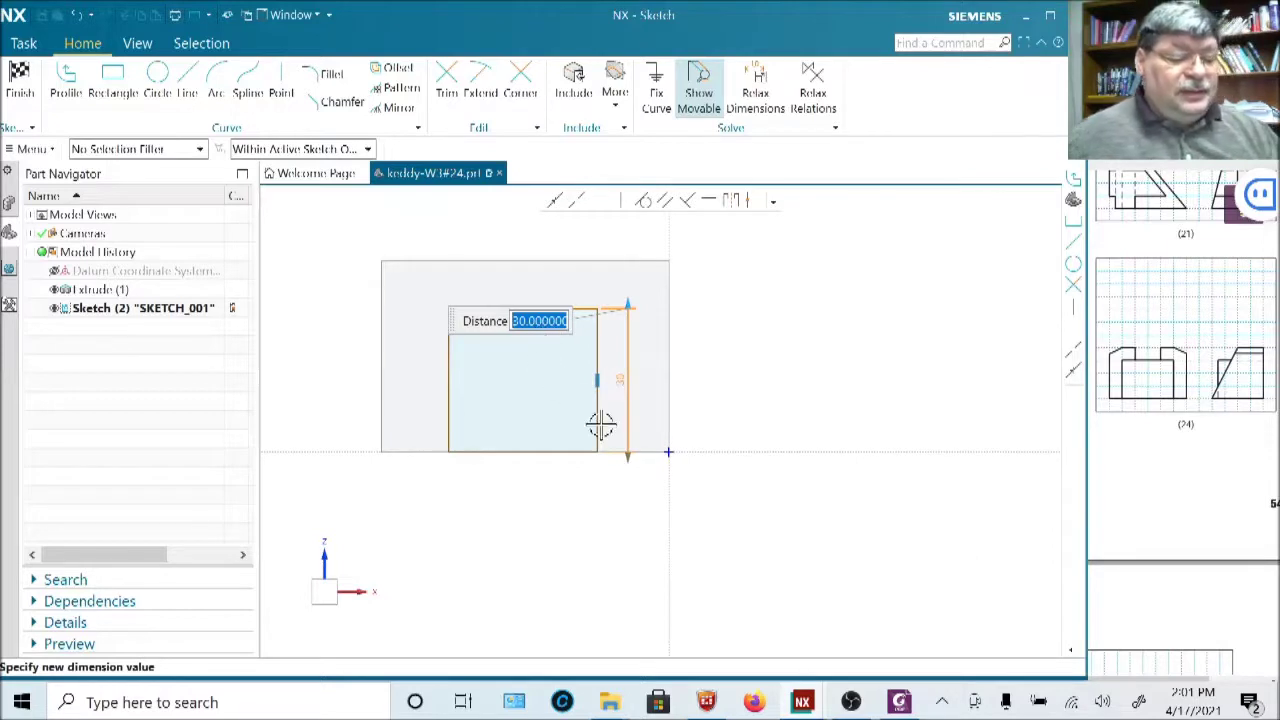
Dimension the rectangle's top edge and set its width to 40 mm.
{"action": "left_click", "coordinate": [741, 370]}
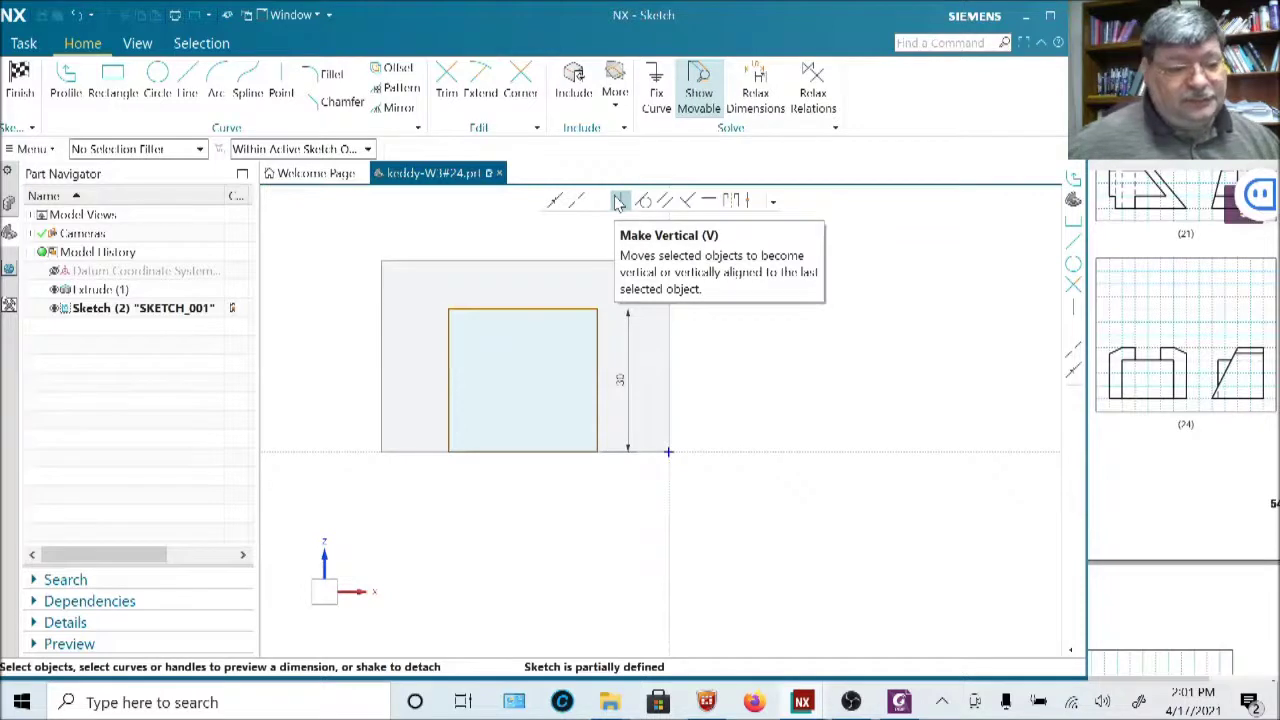
{"action": "left_click", "coordinate": [574, 306]}
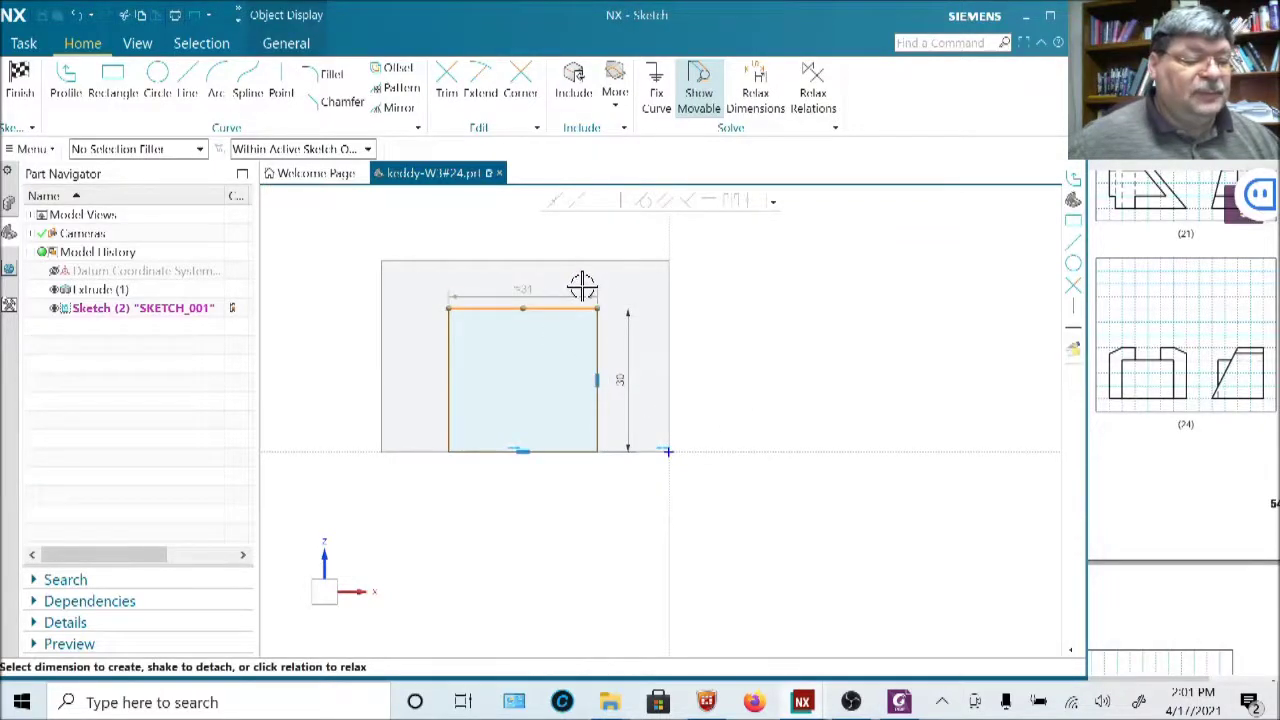
{"action": "left_click", "coordinate": [530, 290]}
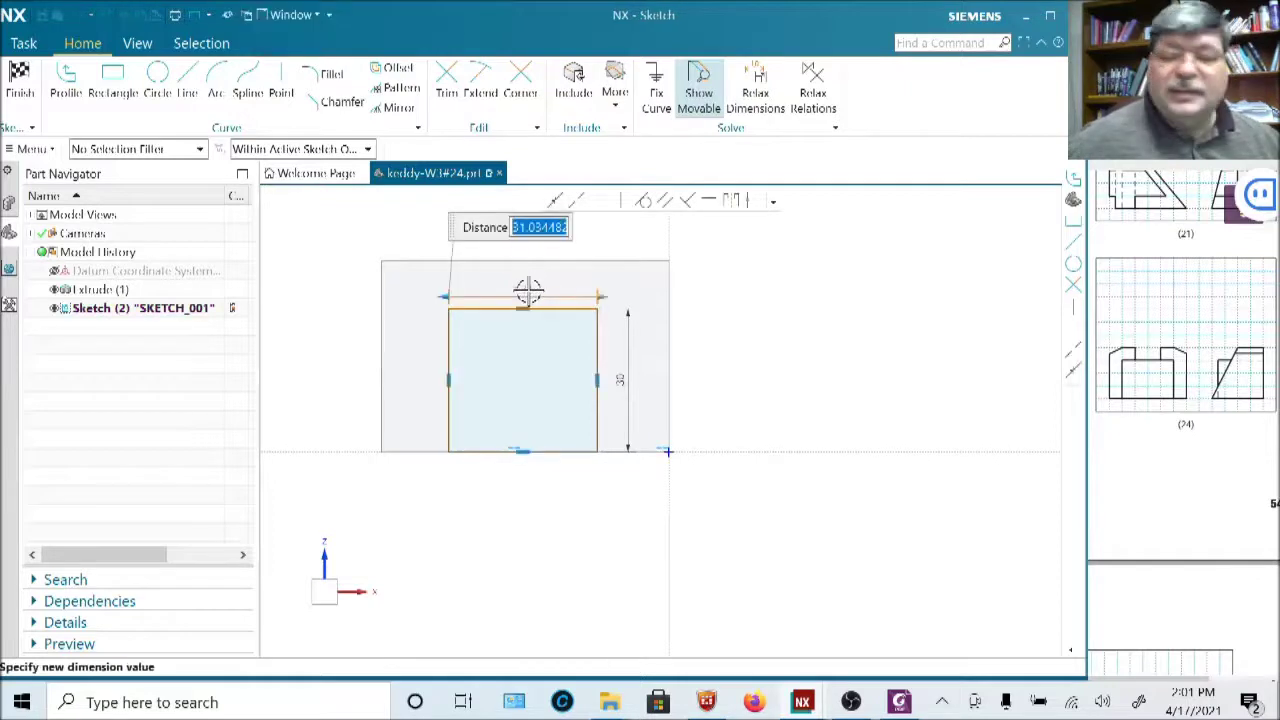
{"action": "type", "text": "4"}
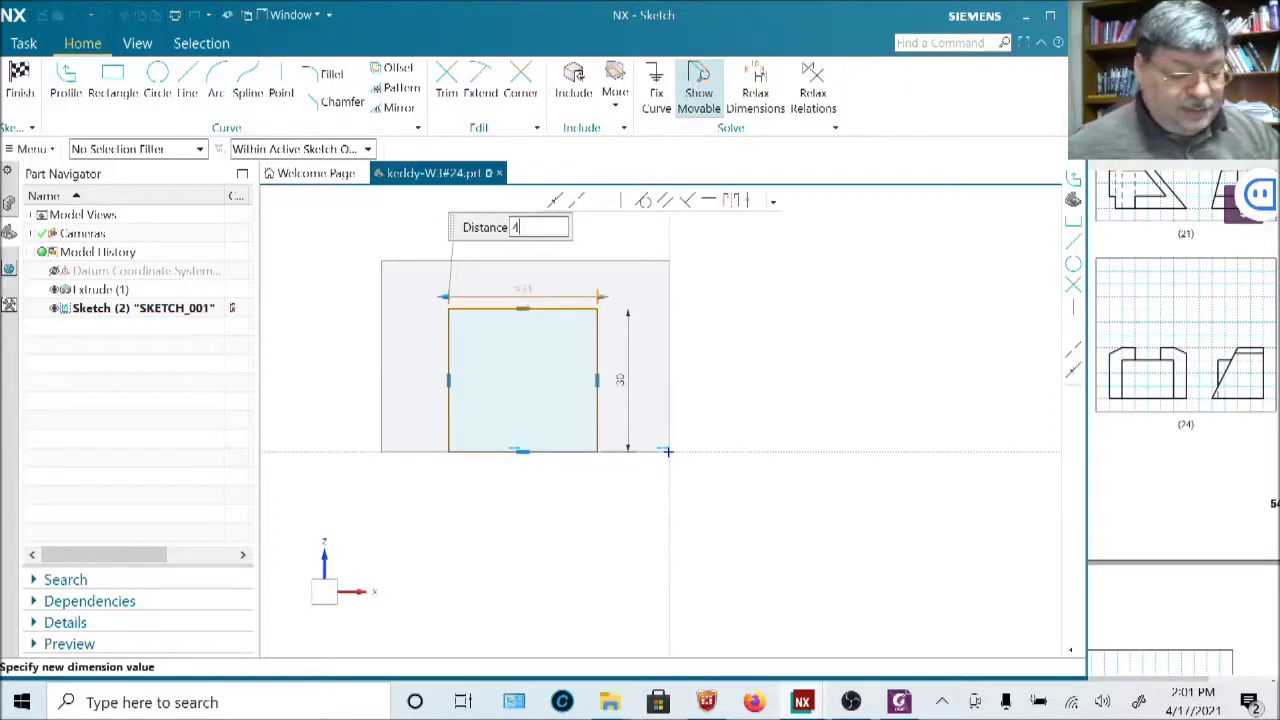
{"action": "type", "text": "0"}
{"action": "key", "text": "Return"}
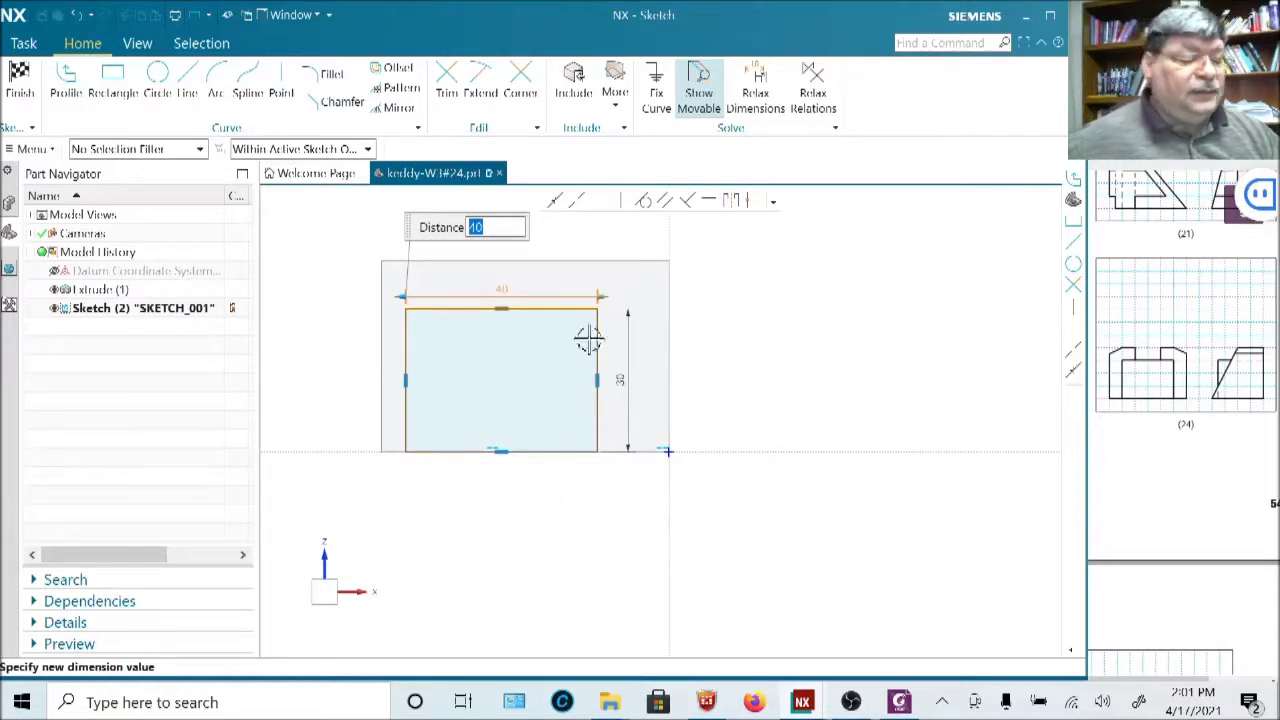
{"action": "key", "text": "Escape"}
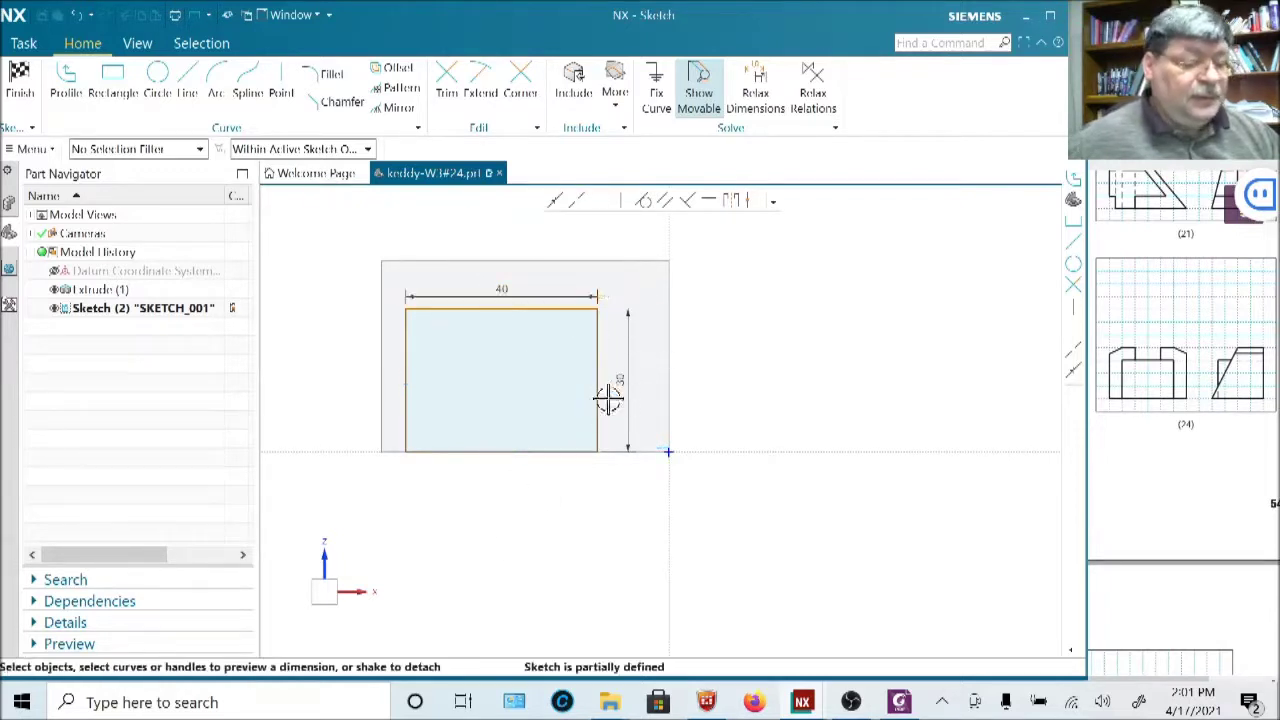
Set the distance between the rectangle's side edge nearest the origin and the vertical sketch axis to 10 mm.
{"action": "left_click", "coordinate": [603, 343]}
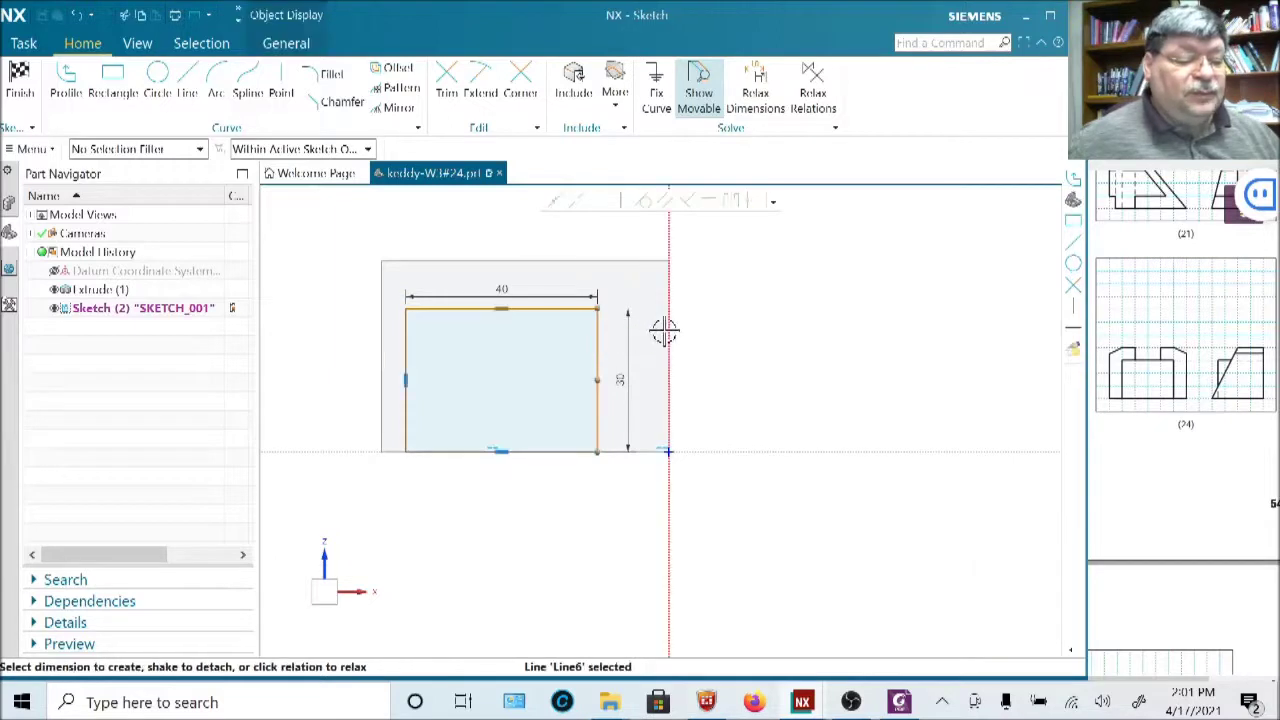
{"action": "left_click", "coordinate": [668, 340]}
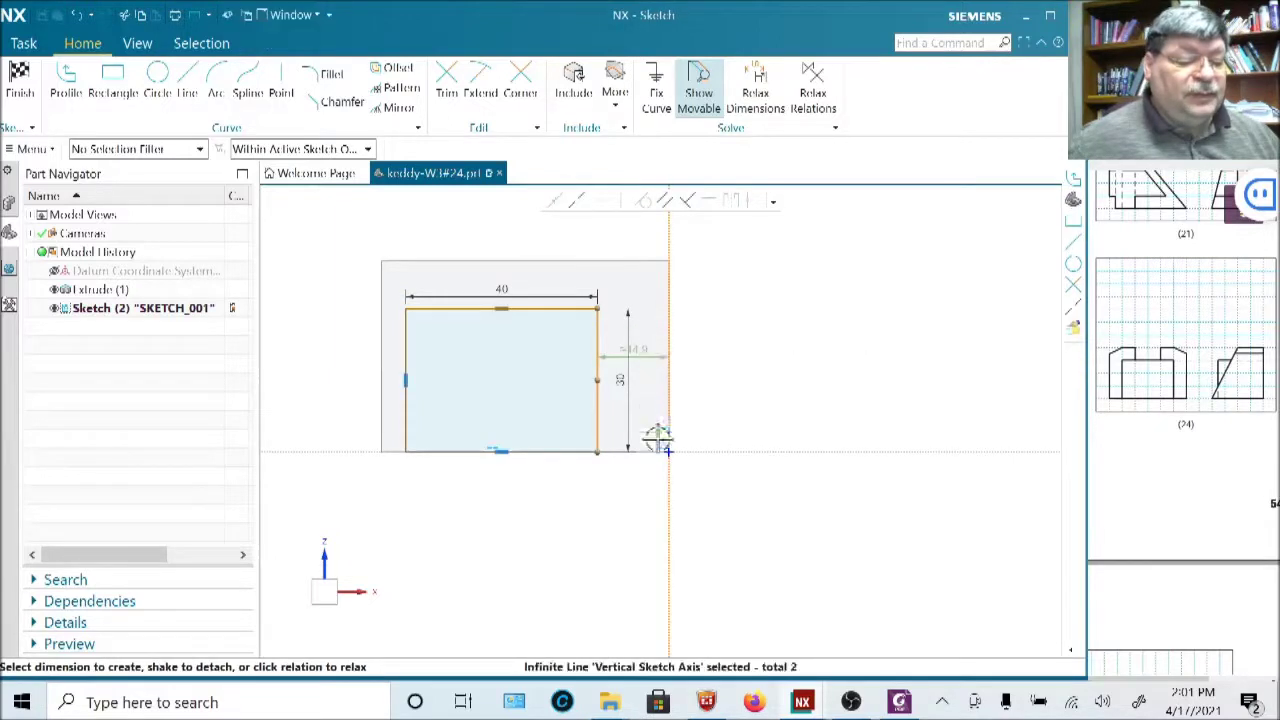
{"action": "left_click", "coordinate": [641, 357]}
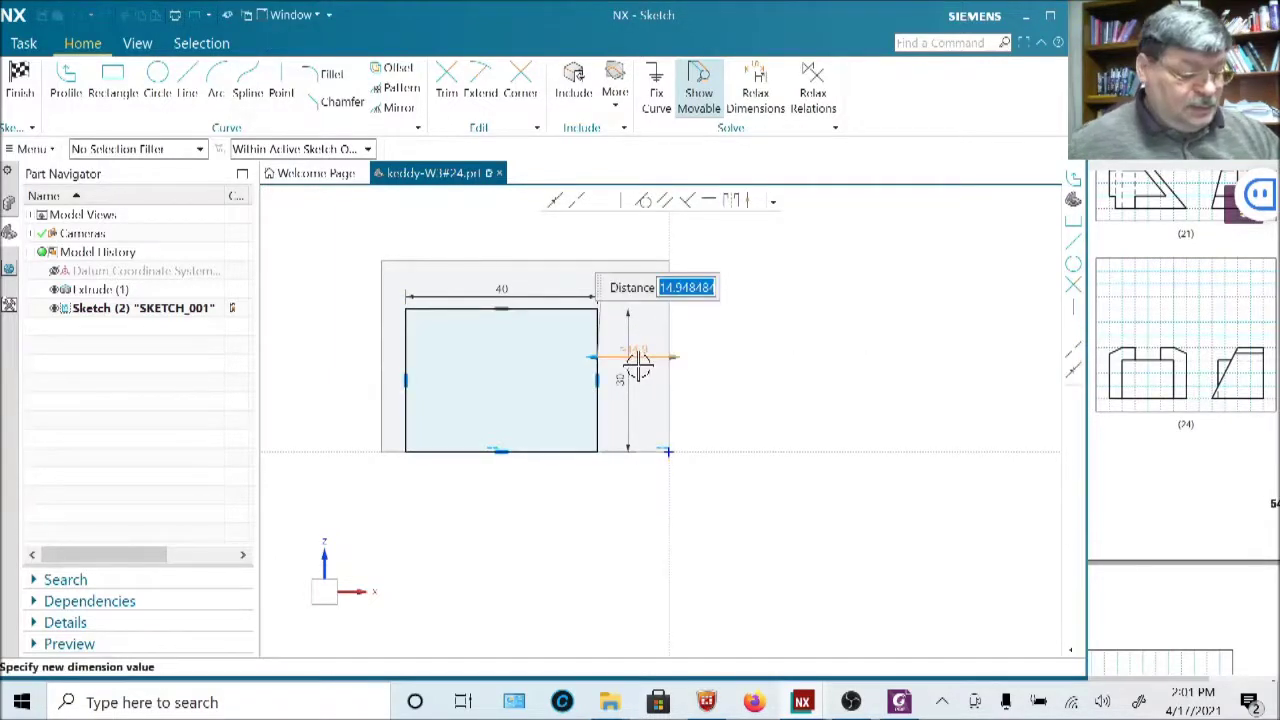
{"action": "type", "text": "10"}
{"action": "key", "text": "Return"}
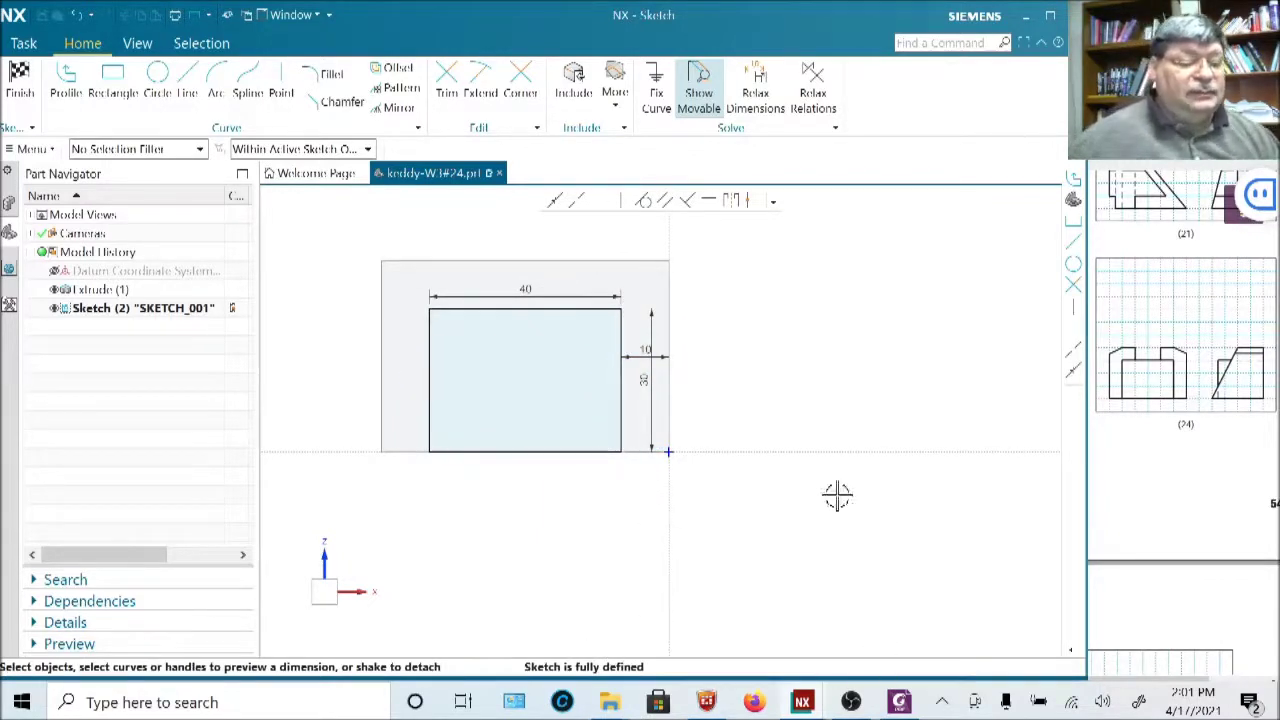
Finish the sketch and extend the extrusion through the block to 82 mm, with a start distance of 5 mm.
{"action": "left_click", "coordinate": [30, 82]}
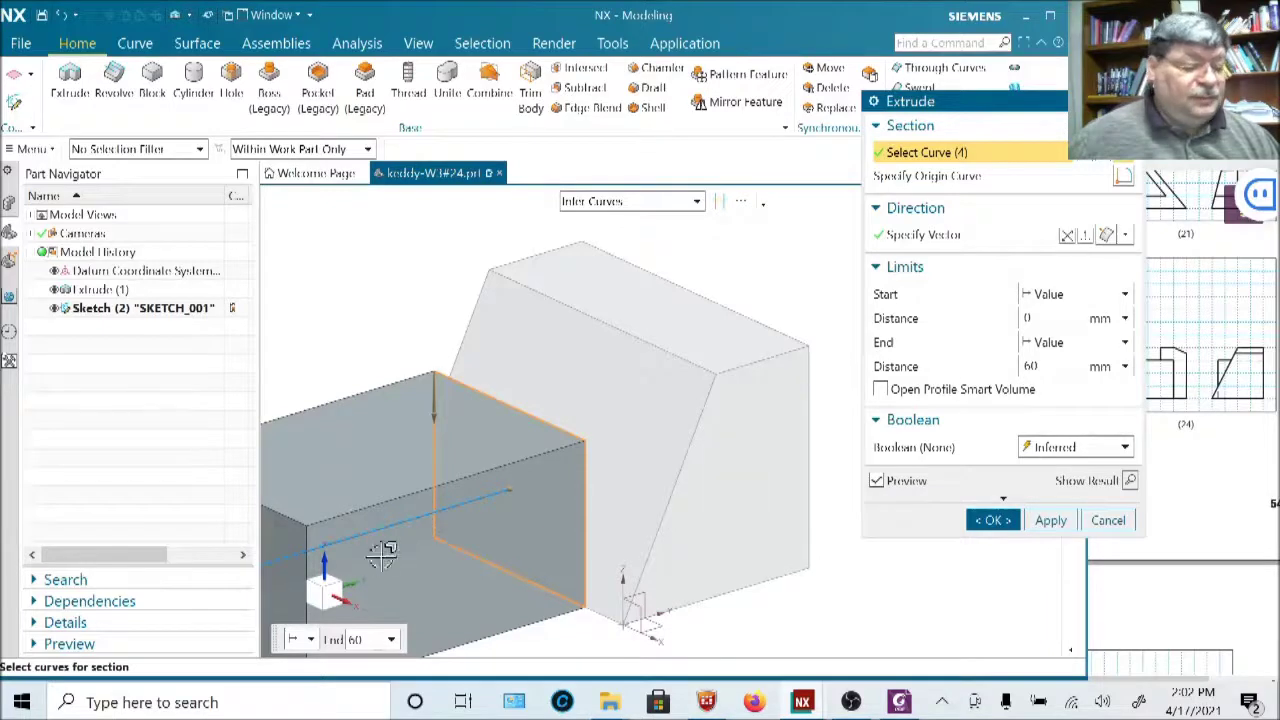
{"action": "scroll", "coordinate": [355, 570], "scroll_direction": "down", "scroll_amount": 2}
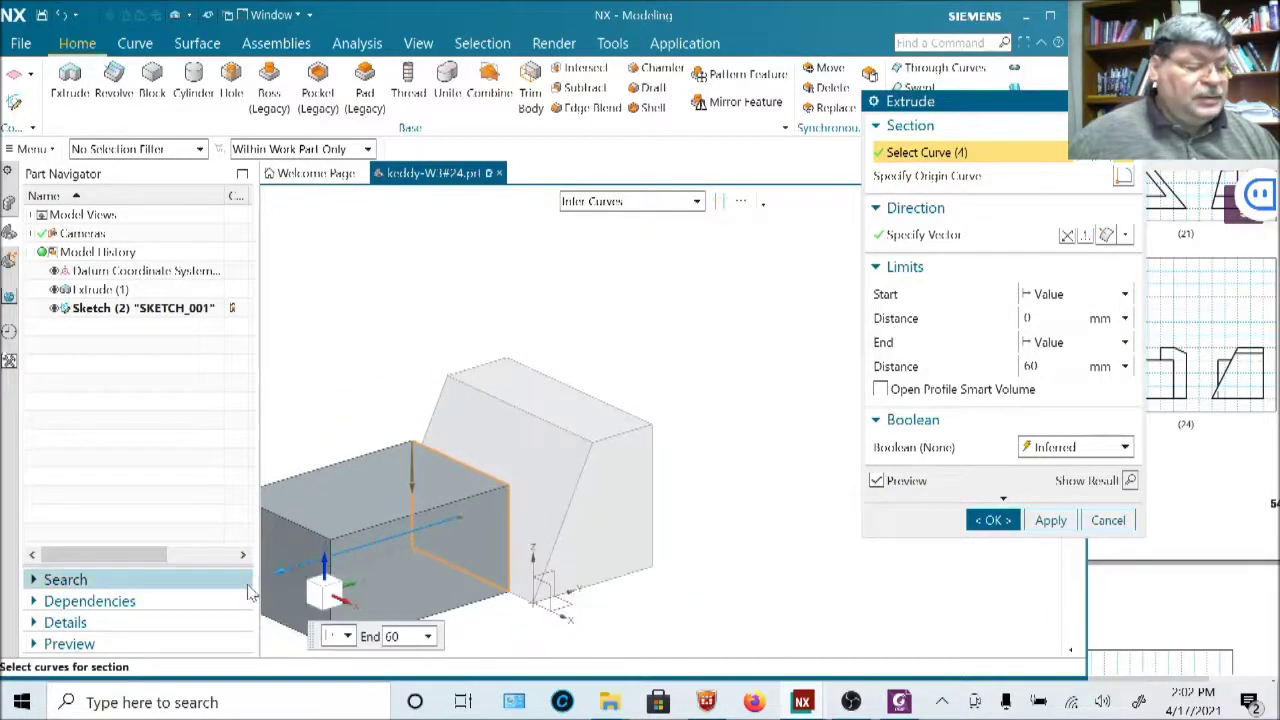
{"action": "left_click_drag", "start_coordinate": [277, 570], "coordinate": [737, 480]}
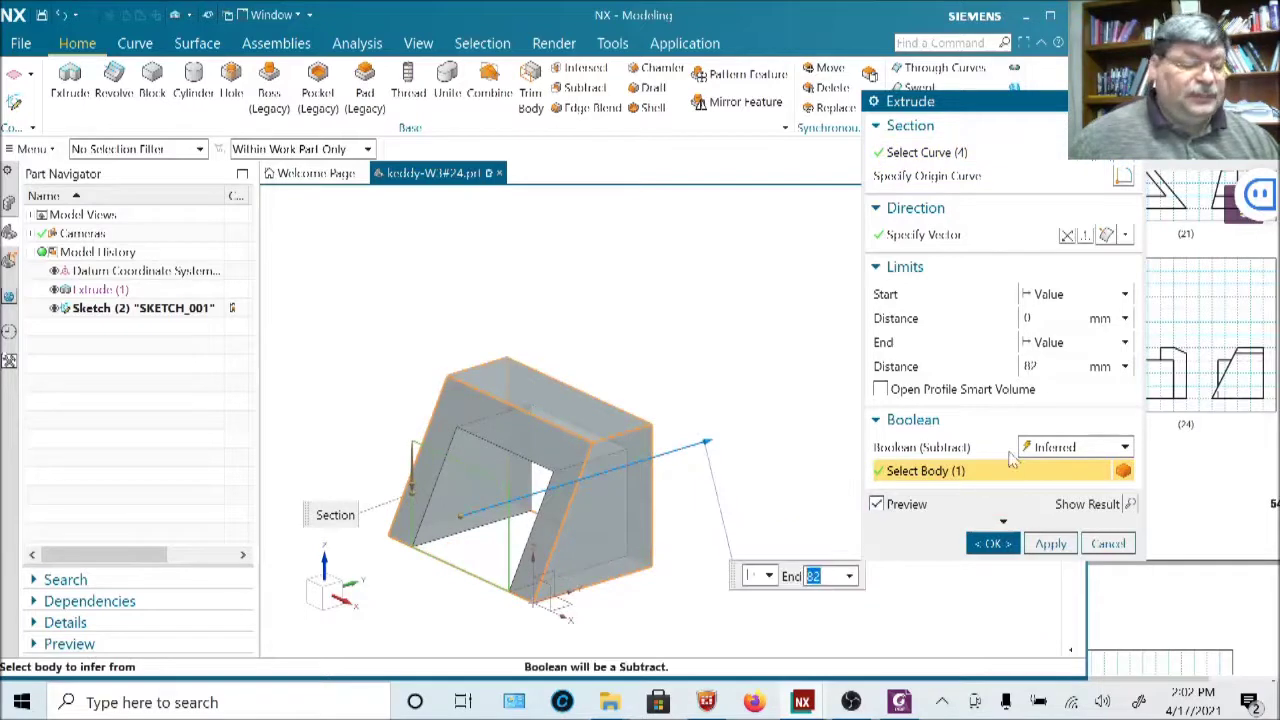
{"action": "key", "text": "Tab"}
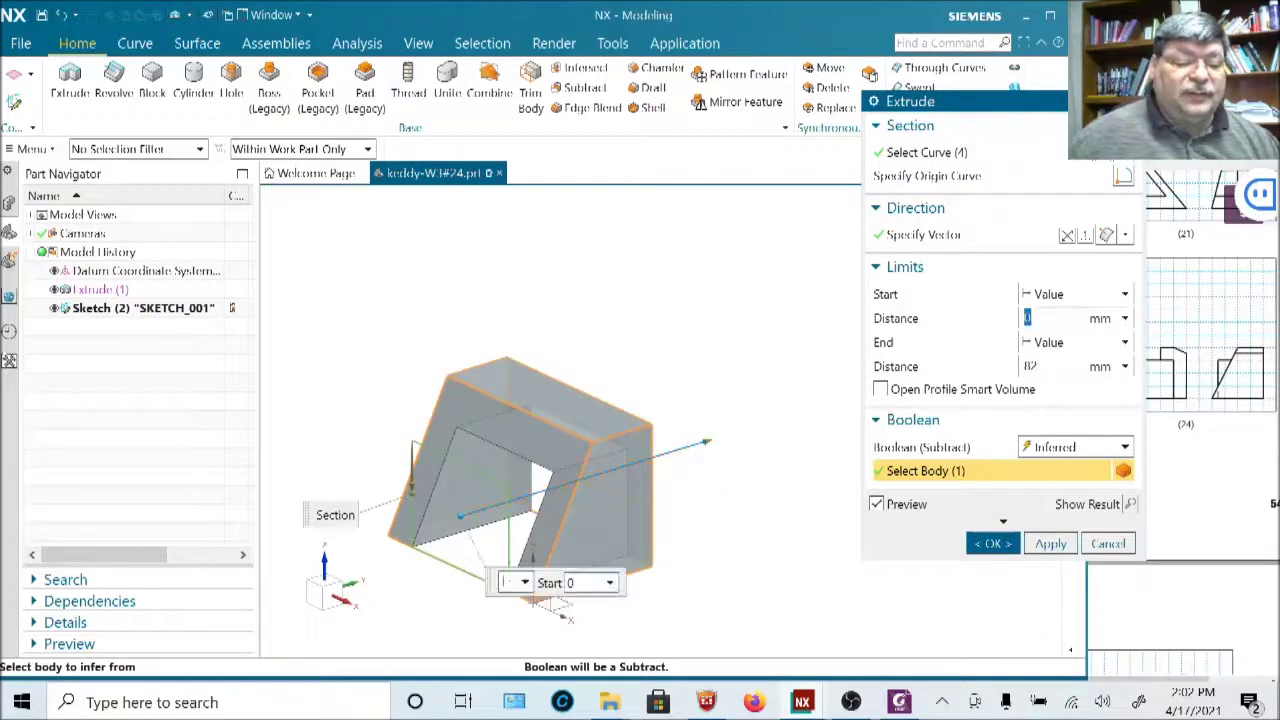
{"action": "type", "text": "5"}
{"action": "key", "text": "Return"}
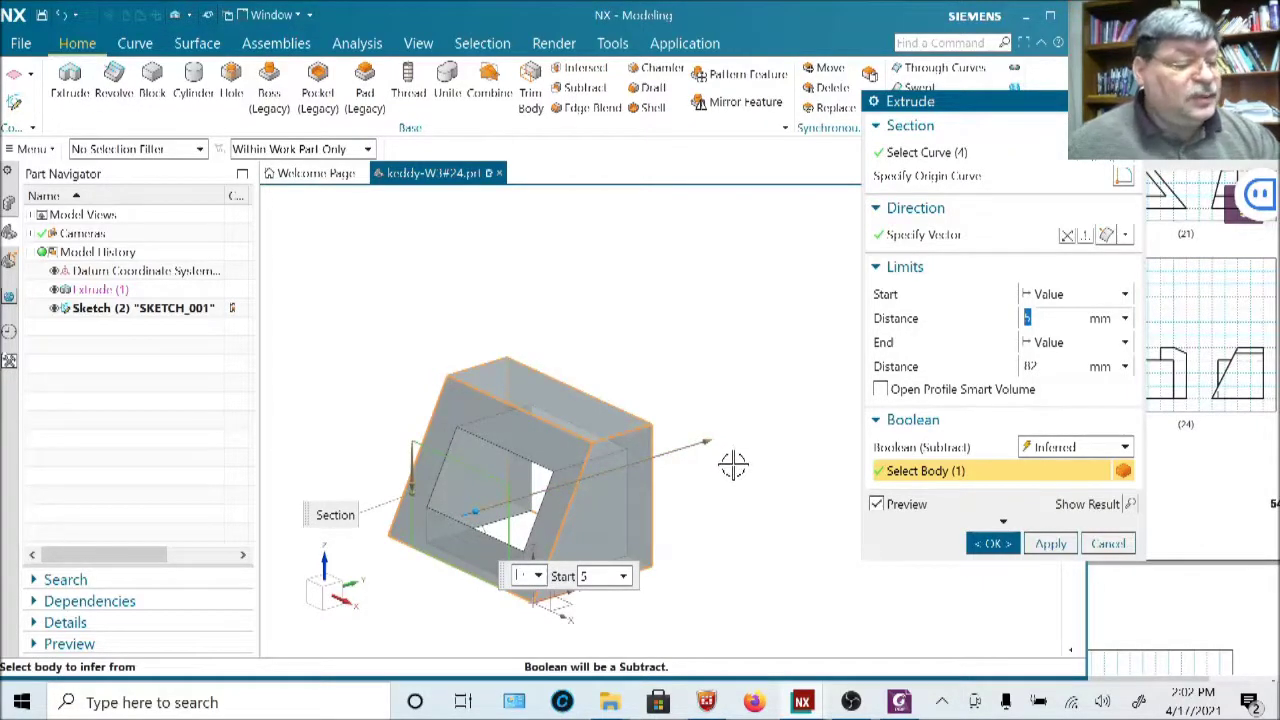
Pull the extrusion's end distance to -30 mm, choose Subtract as its Boolean, and apply the cut.
{"action": "left_click_drag", "start_coordinate": [714, 432], "coordinate": [360, 500]}
{"action": "left_click", "coordinate": [1066, 452]}
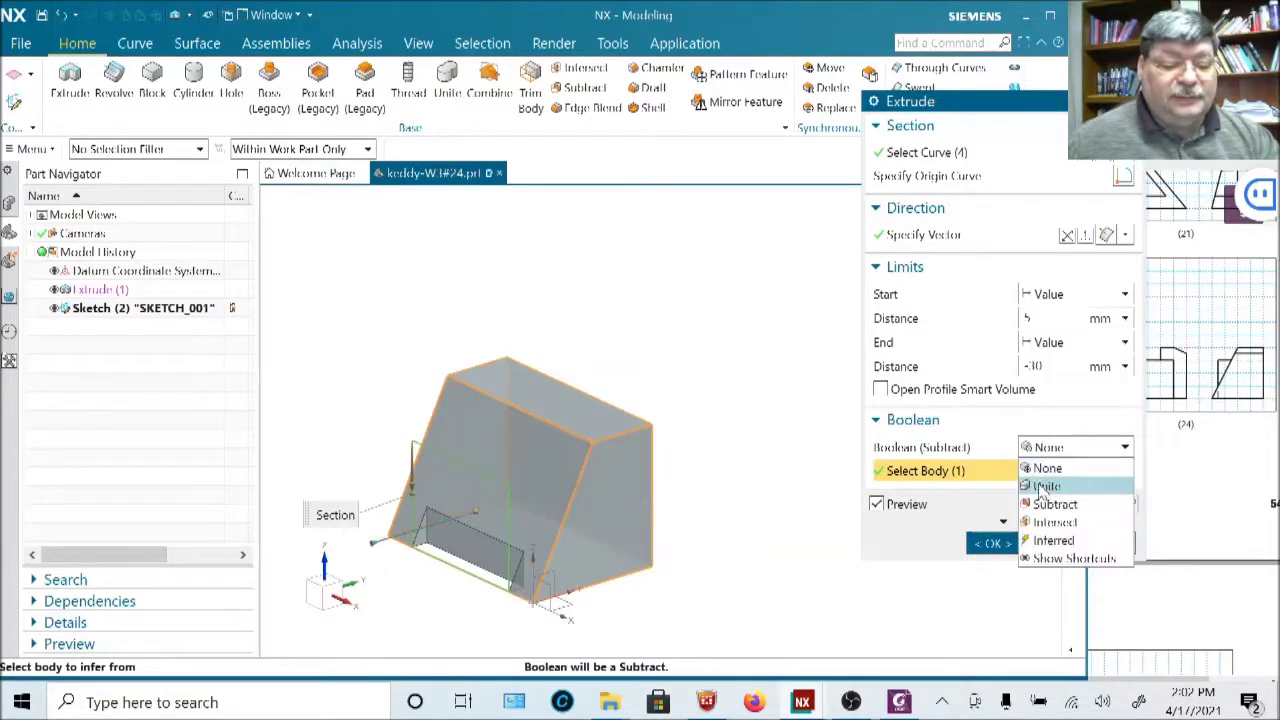
{"action": "left_click", "coordinate": [1055, 504]}
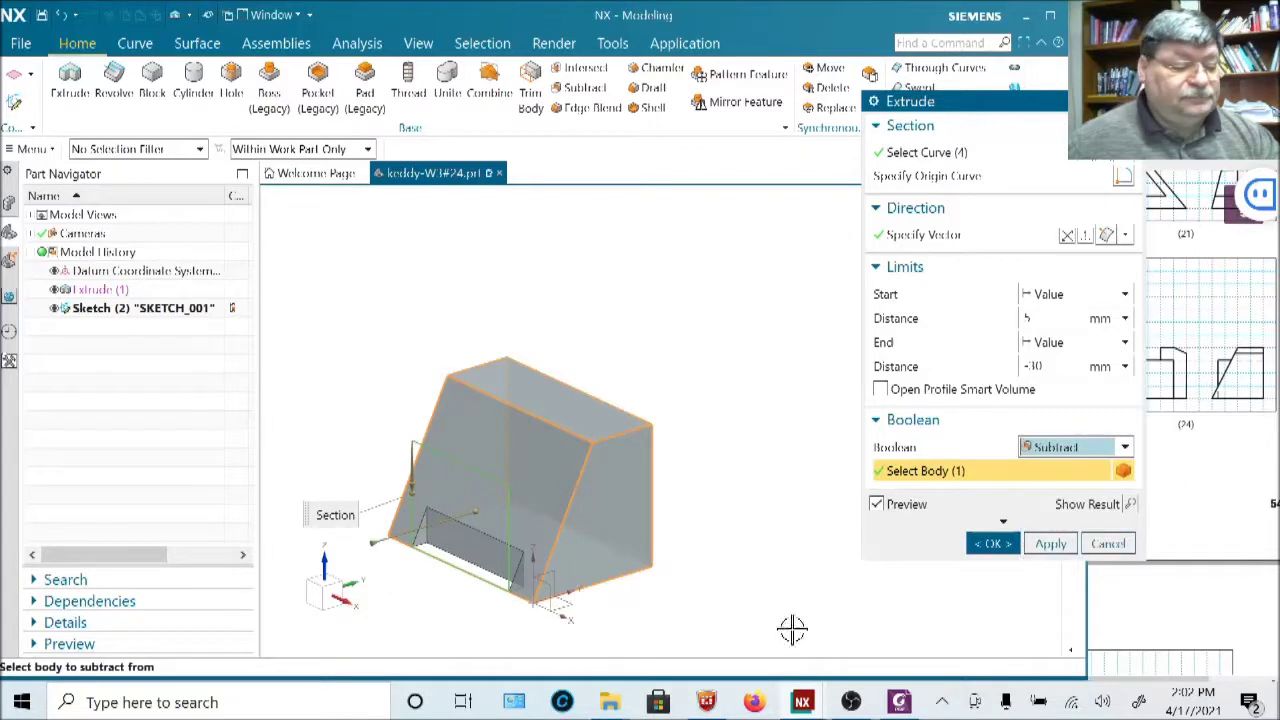
{"action": "left_click", "coordinate": [1045, 545]}
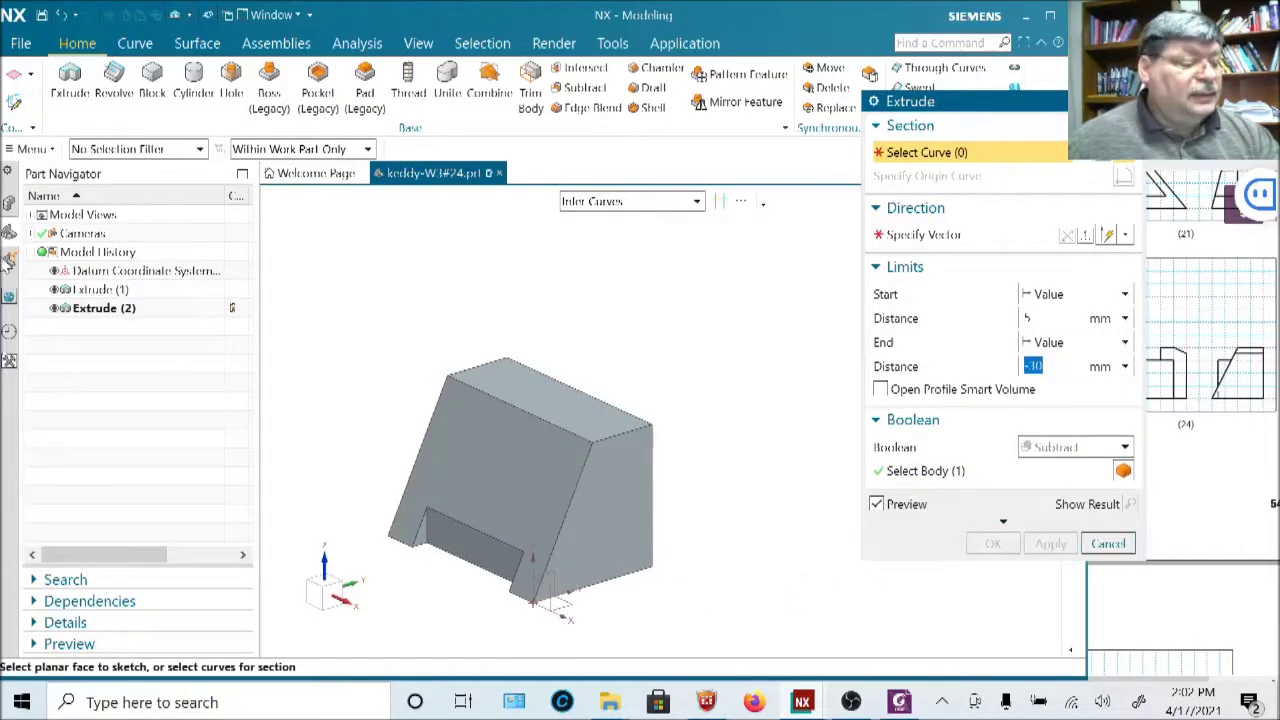
{"action": "left_click", "coordinate": [1107, 543]}
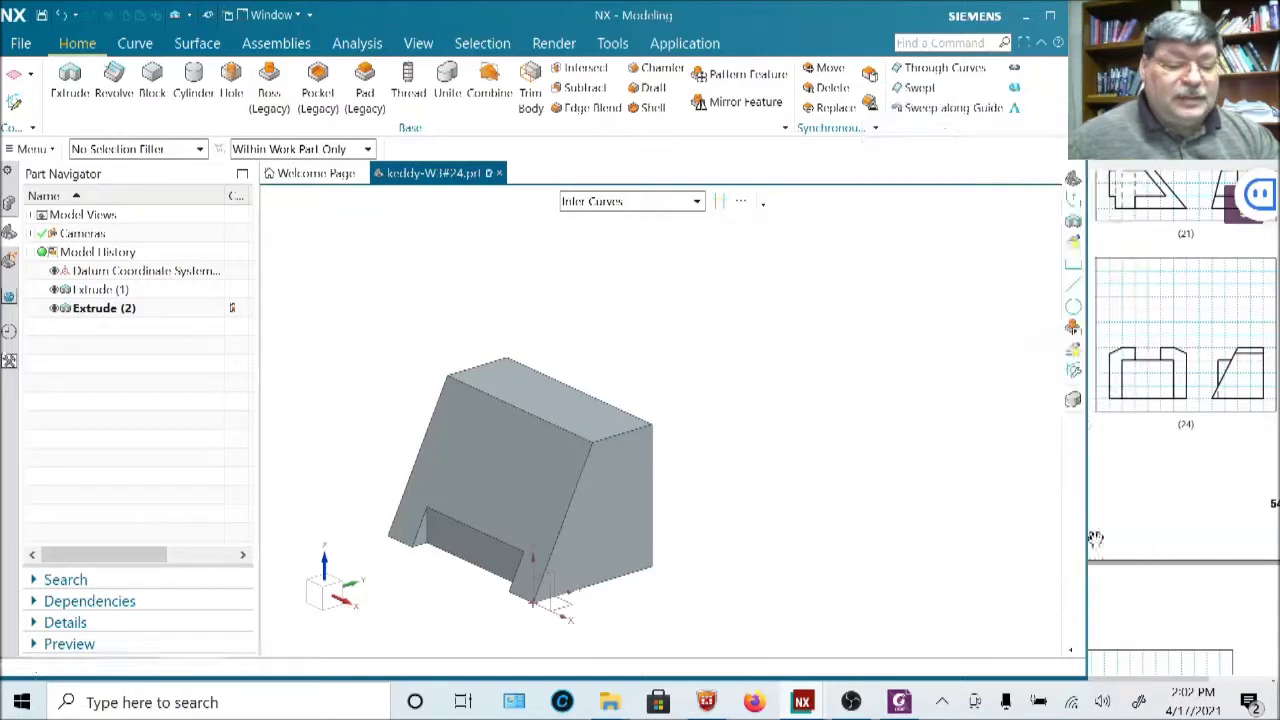
Make the cut's internal sketch external and select its rectangle as the section of a new extrusion.
{"action": "right_click", "coordinate": [103, 308]}
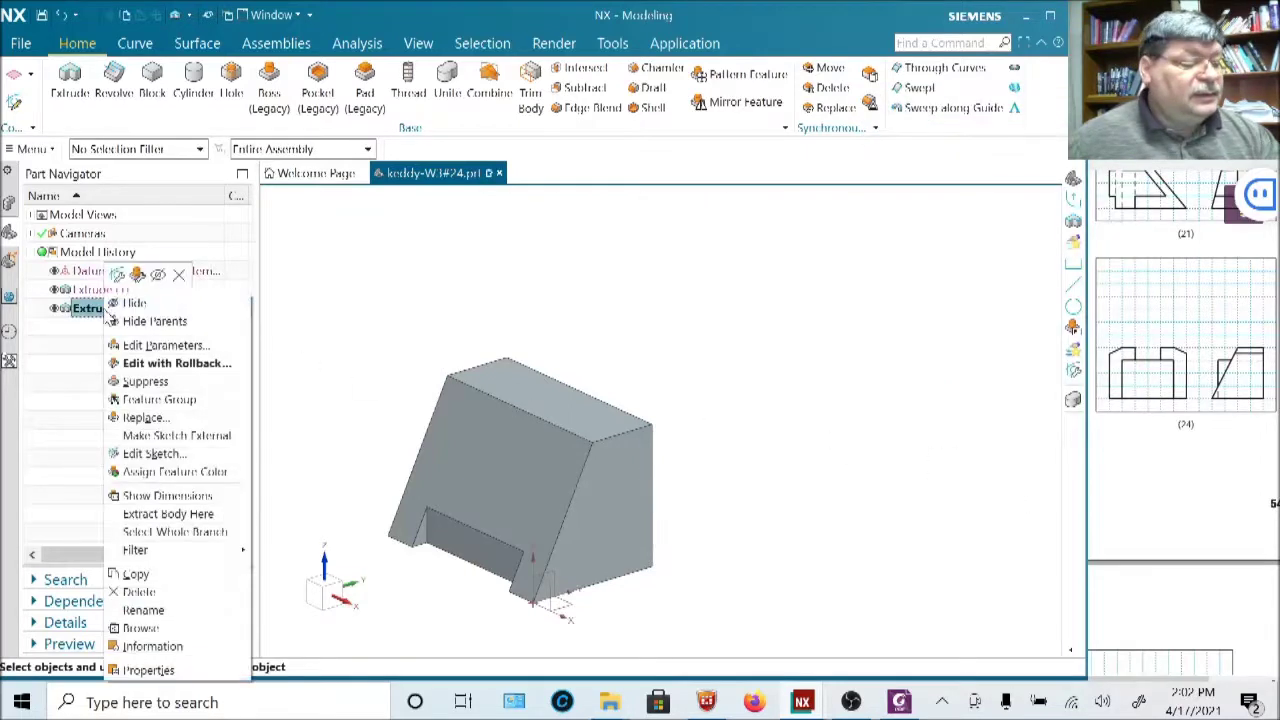
{"action": "left_click", "coordinate": [180, 437]}
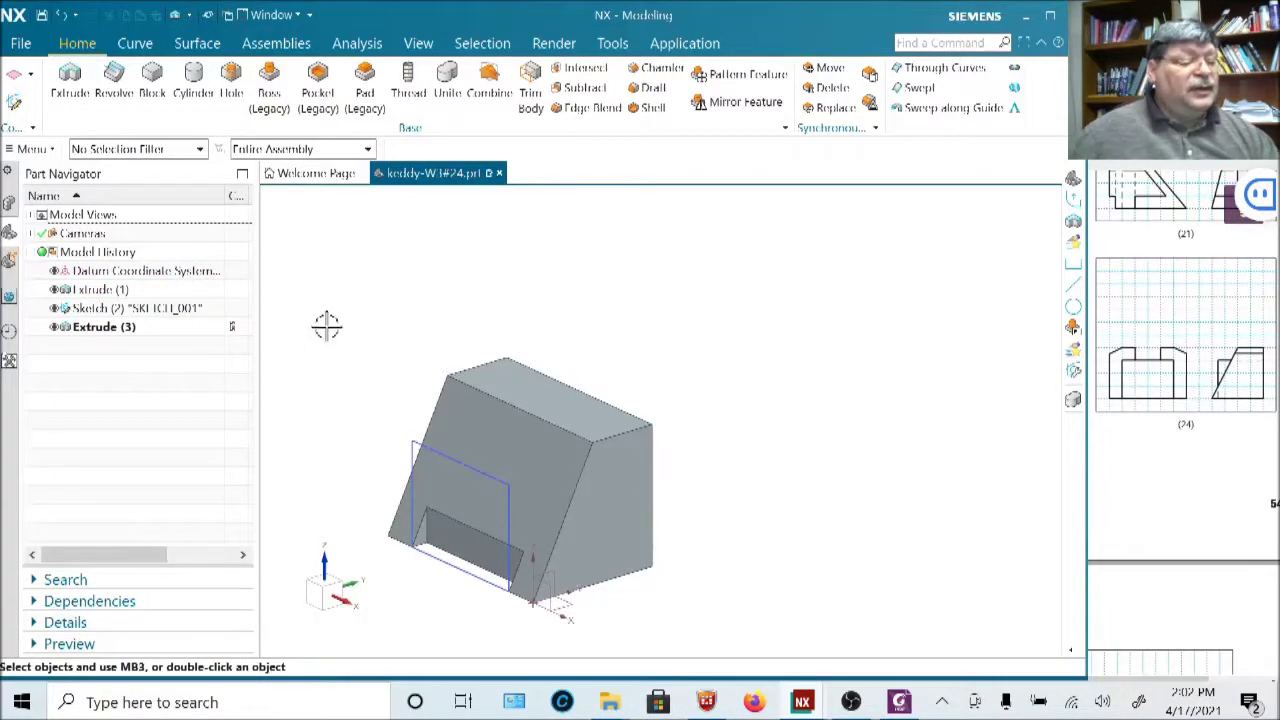
{"action": "left_click", "coordinate": [70, 80]}
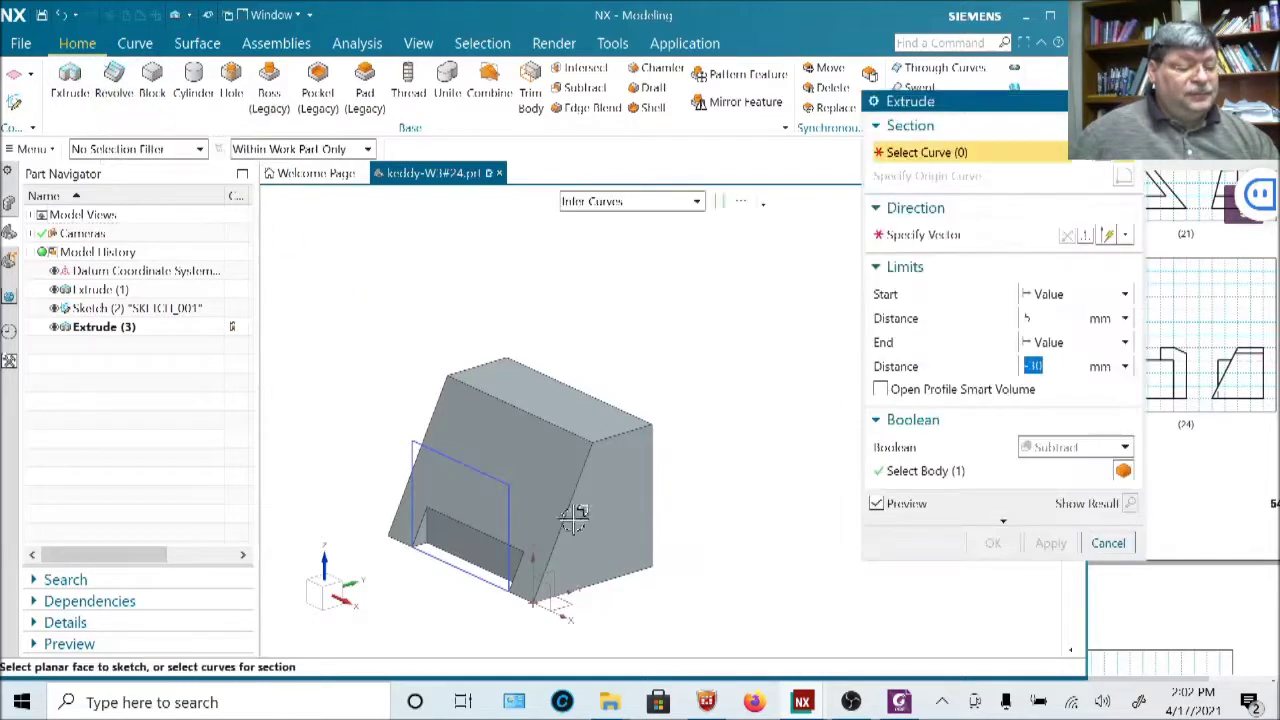
{"action": "left_click", "coordinate": [465, 462]}
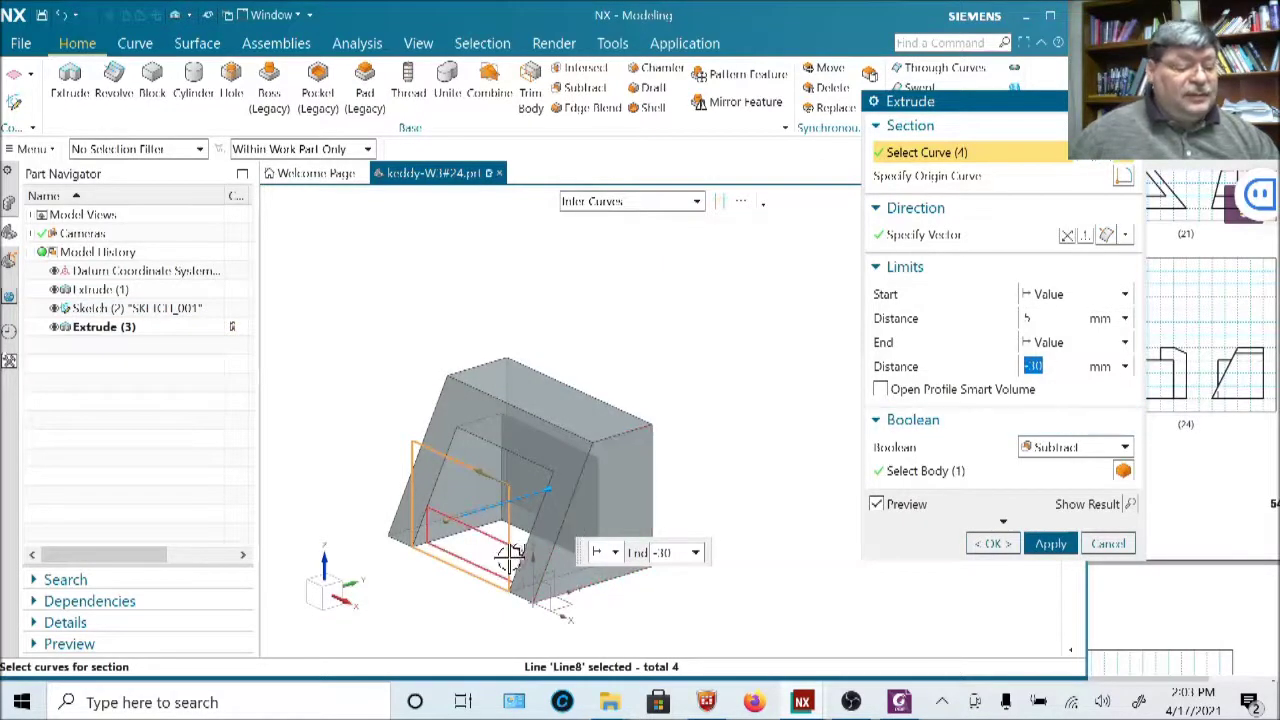
Extrude the rectangle from a start of -5 mm to an end of -41 mm and unite it with the slanted block.
{"action": "mouse_move", "coordinate": [557, 490]}
{"action": "left_mouse_down"}
{"action": "mouse_move", "coordinate": [570, 522]}
{"action": "mouse_move", "coordinate": [667, 449]}
{"action": "mouse_move", "coordinate": [625, 470]}
{"action": "mouse_move", "coordinate": [580, 465]}
{"action": "mouse_move", "coordinate": [579, 477]}
{"action": "left_mouse_up"}
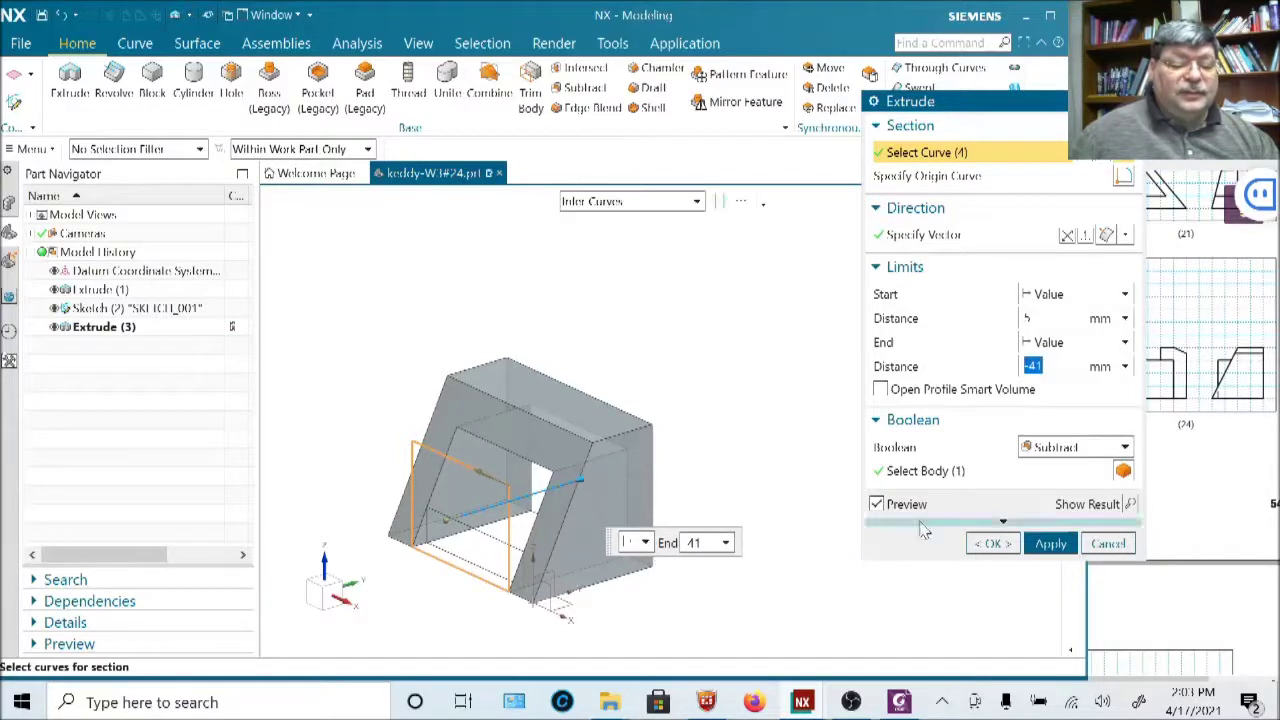
{"action": "left_click", "coordinate": [1030, 452]}
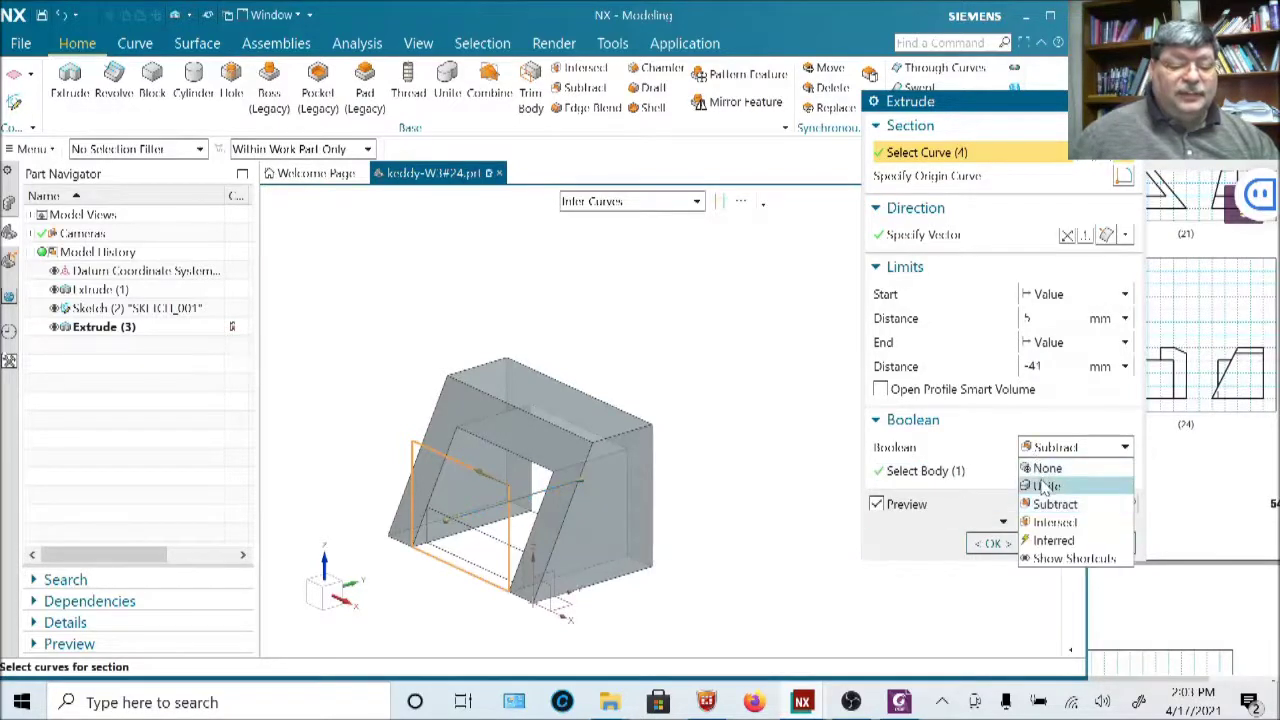
{"action": "left_click", "coordinate": [1050, 487]}
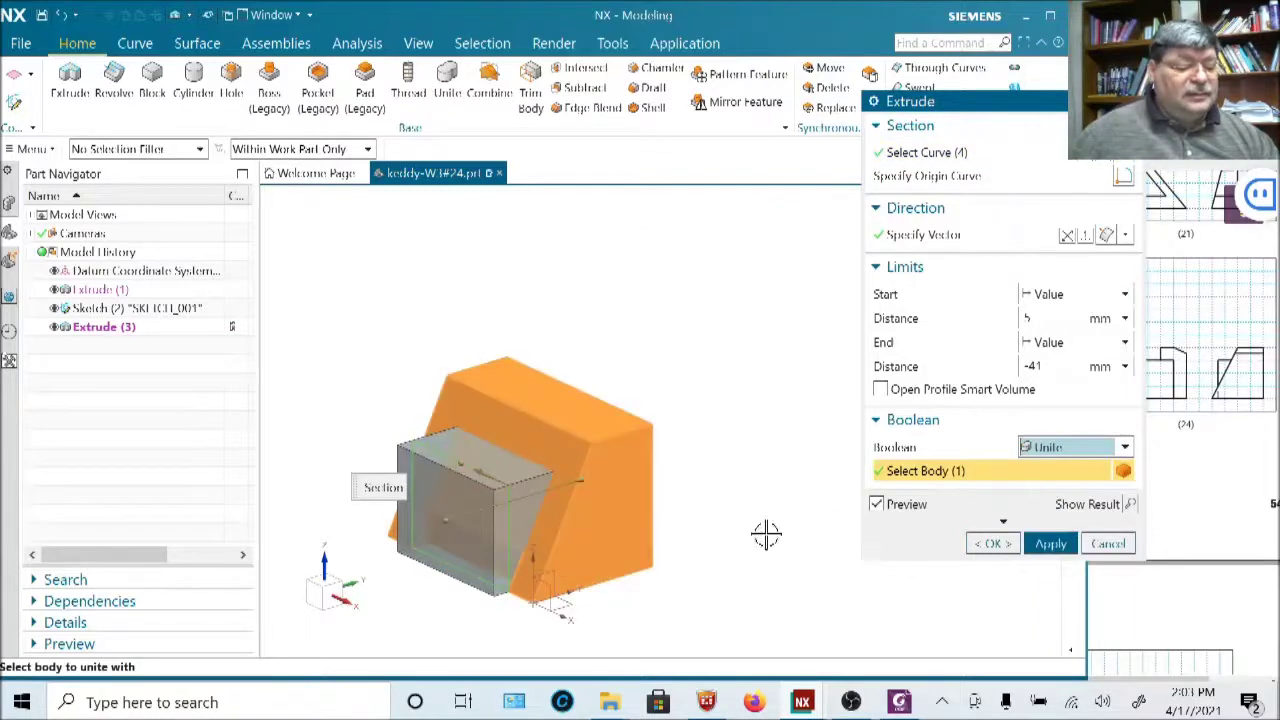
{"action": "left_click", "coordinate": [1027, 318]}
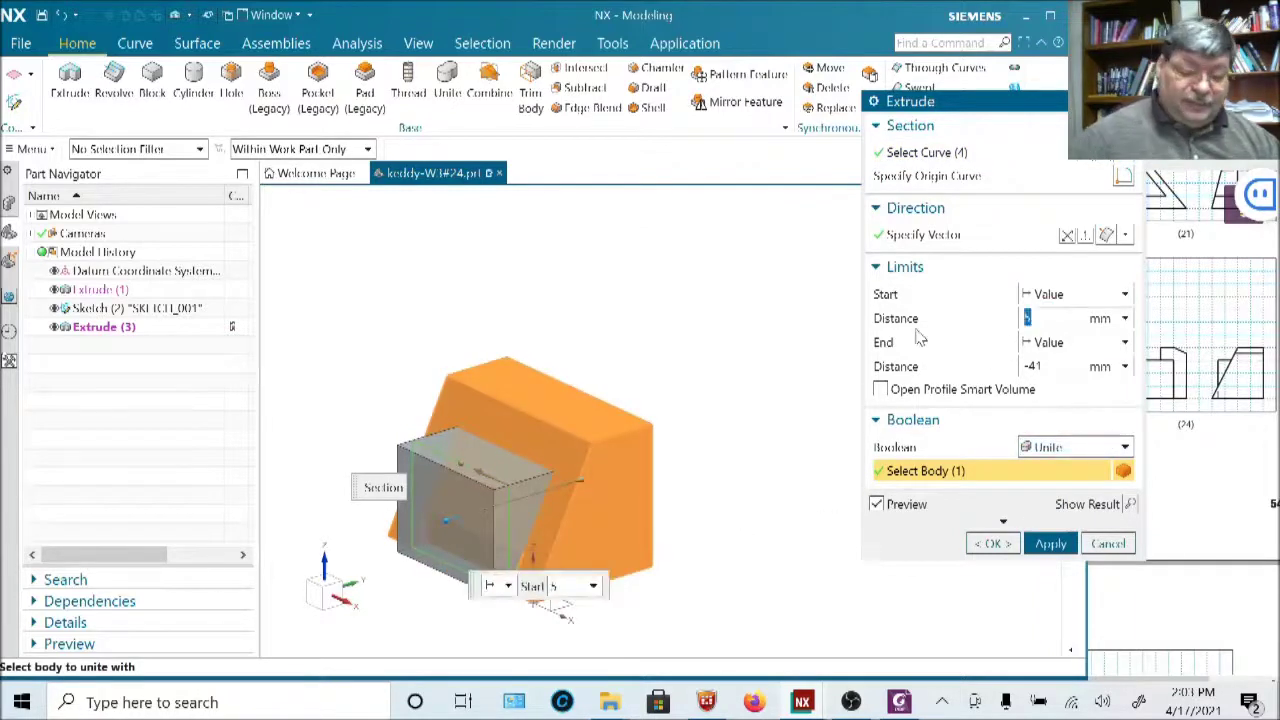
{"action": "type", "text": "-"}
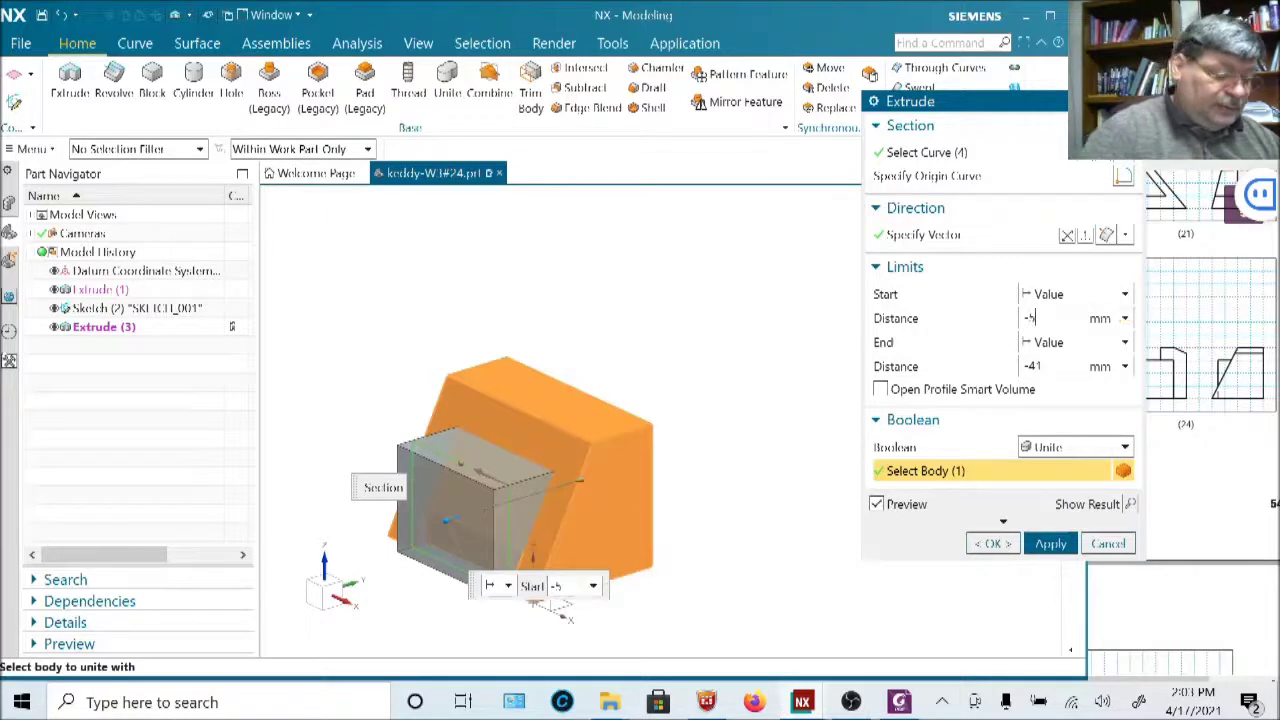
{"action": "type", "text": "5"}
{"action": "key", "text": "Tab"}
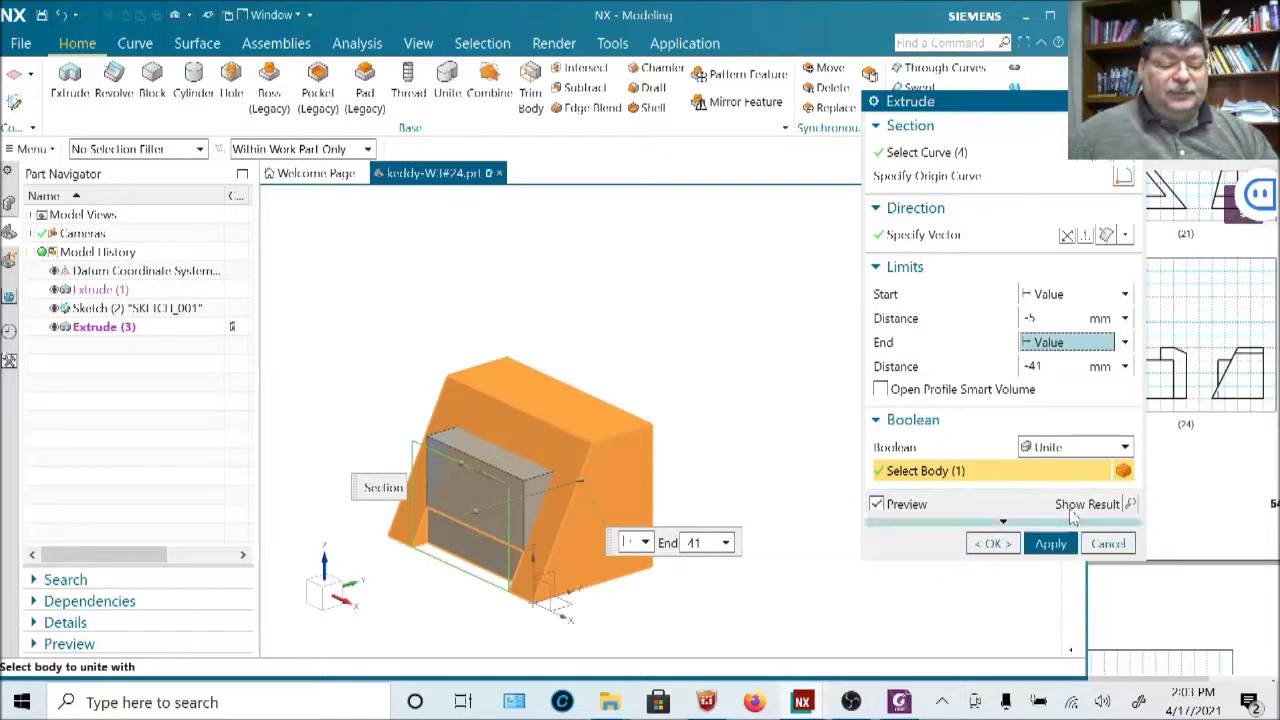
{"action": "left_click", "coordinate": [1004, 552]}
Edit the united rectangular extrusion so that its end distance is -40 mm.
{"action": "mouse_move", "coordinate": [758, 588]}
{"action": "middle_mouse_down"}
{"action": "mouse_move", "coordinate": [711, 523]}
{"action": "mouse_move", "coordinate": [714, 503]}
{"action": "mouse_move", "coordinate": [671, 549]}
{"action": "mouse_move", "coordinate": [731, 546]}
{"action": "mouse_move", "coordinate": [705, 584]}
{"action": "mouse_move", "coordinate": [735, 582]}
{"action": "middle_mouse_up"}
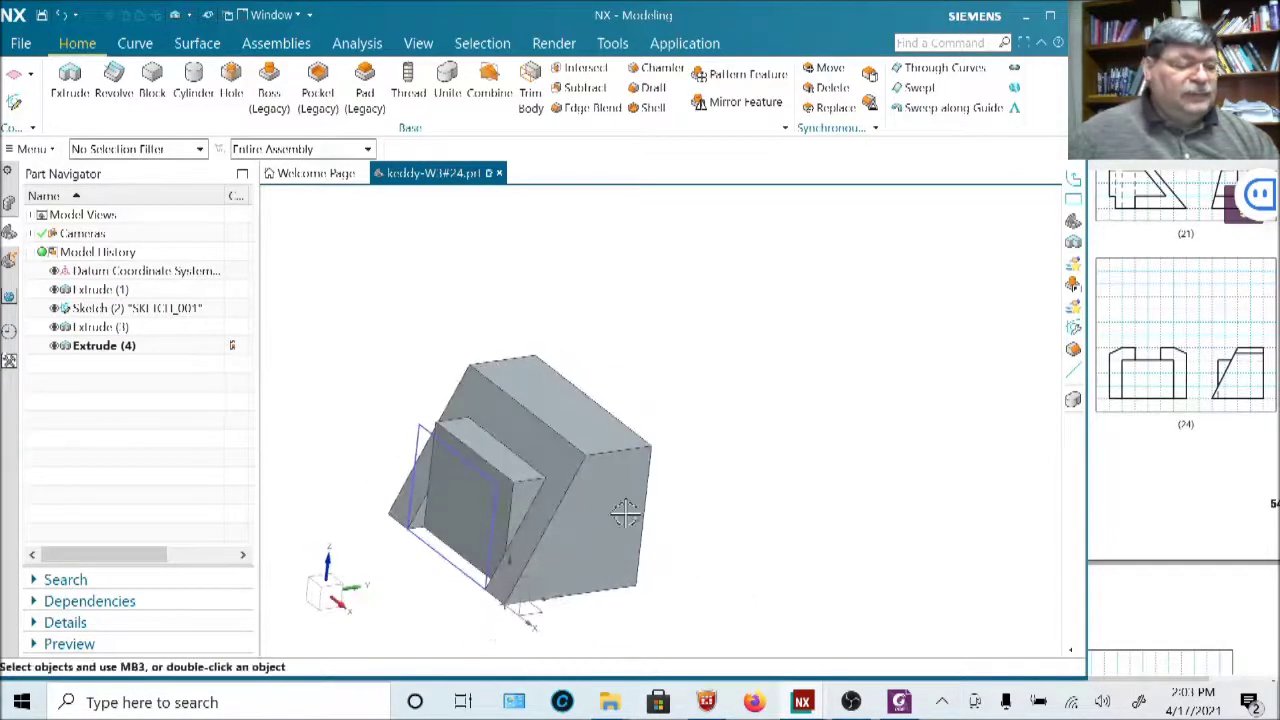
{"action": "right_click", "coordinate": [489, 440]}
{"action": "left_click", "coordinate": [564, 506]}
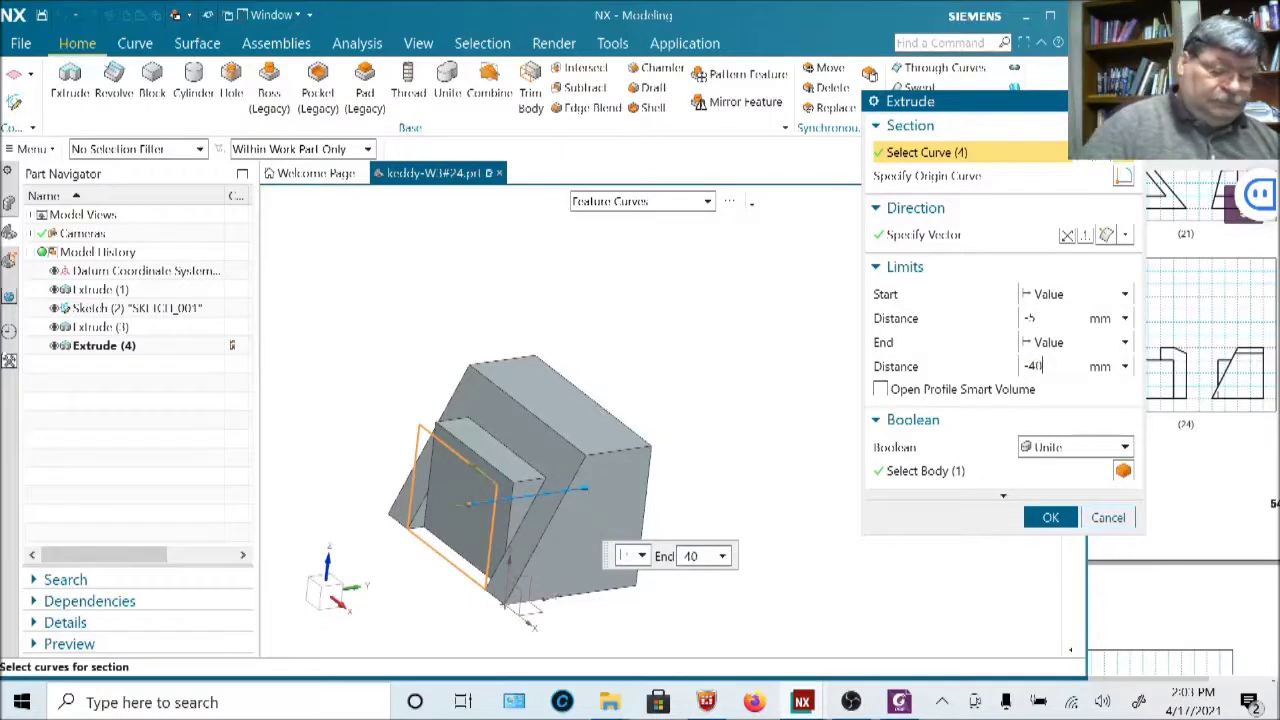
{"action": "key", "text": "Return"}
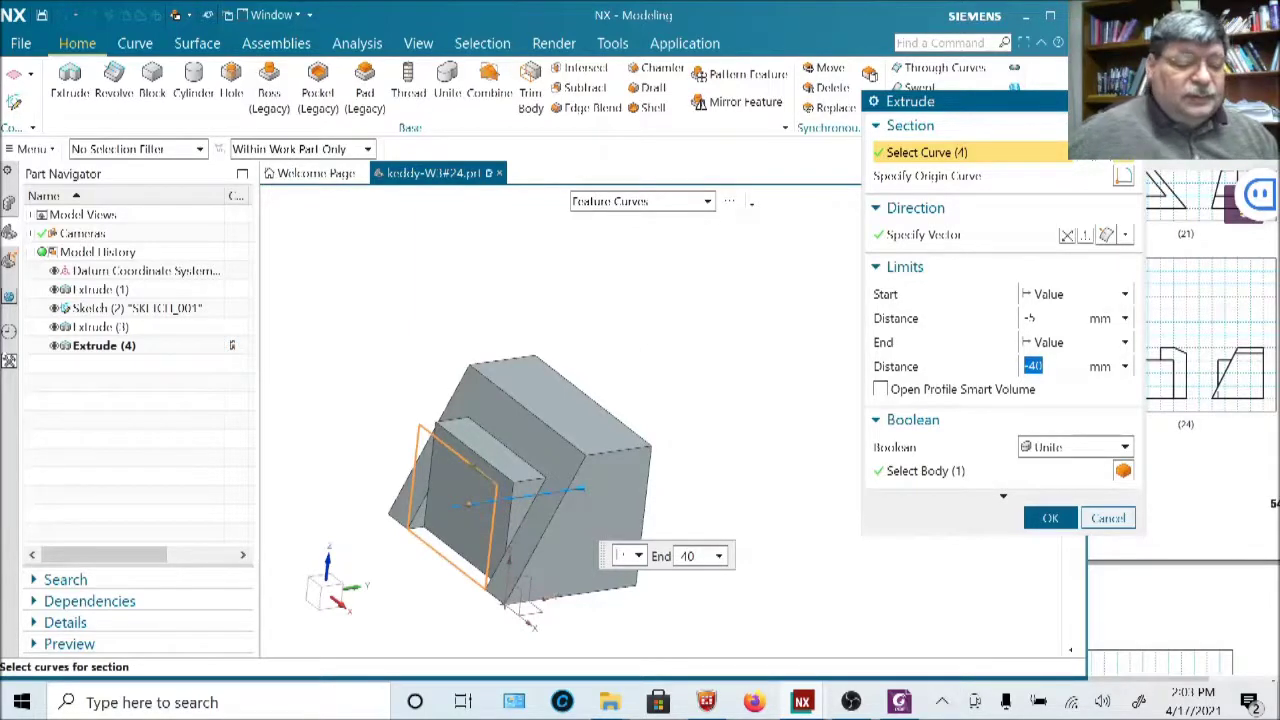
{"action": "middle_click_drag", "start_coordinate": [752, 340], "coordinate": [686, 346]}
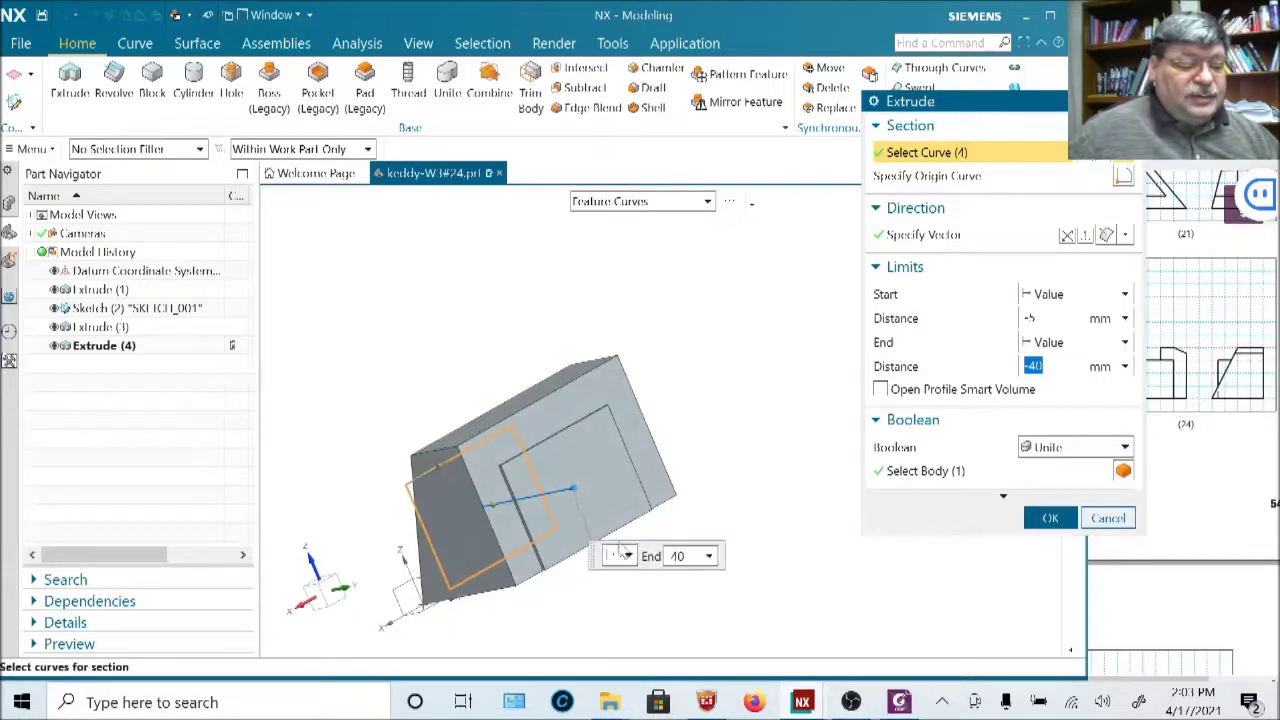
{"action": "left_click", "coordinate": [1064, 519]}
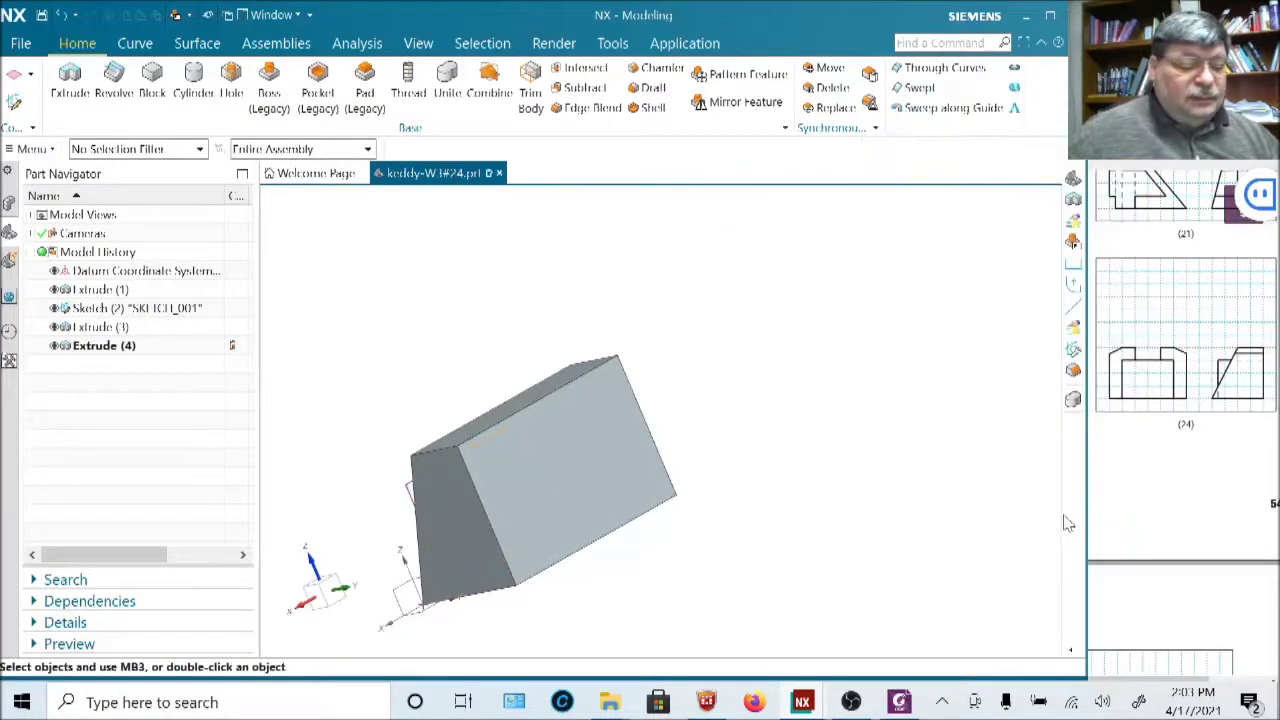
{"action": "middle_click_drag", "start_coordinate": [712, 543], "coordinate": [740, 454]}
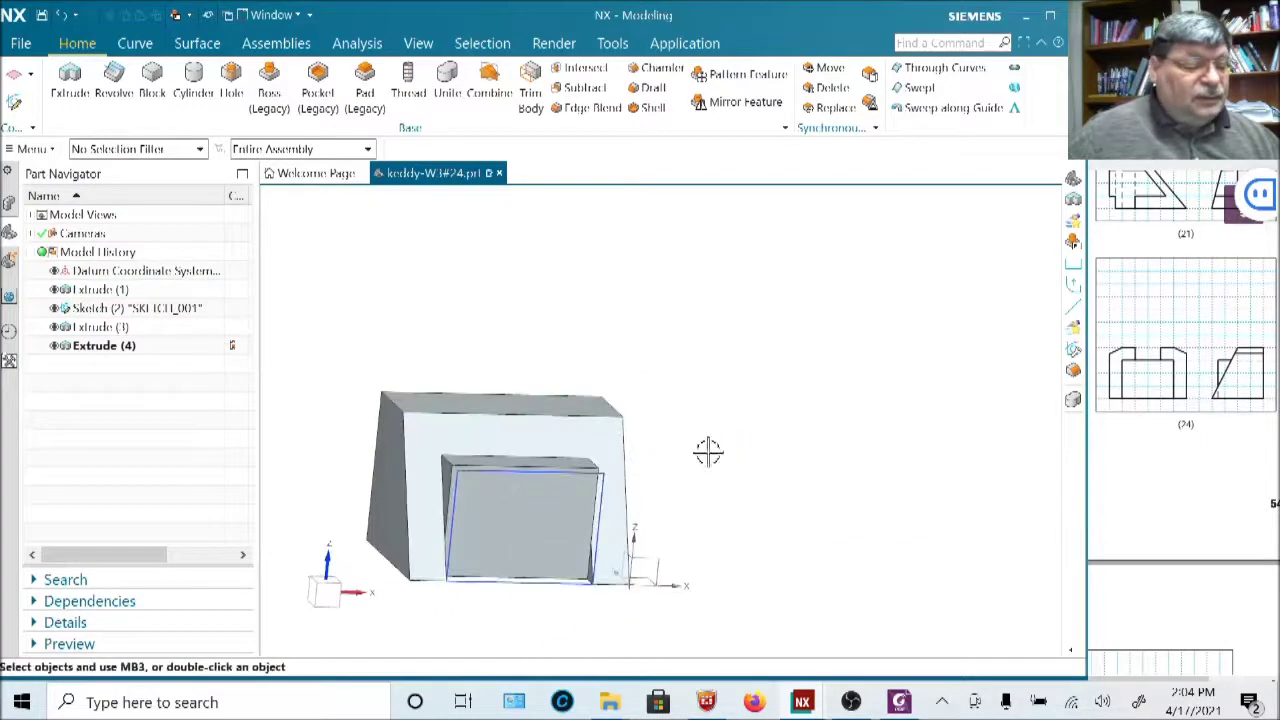
{"action": "left_click", "coordinate": [70, 80]}
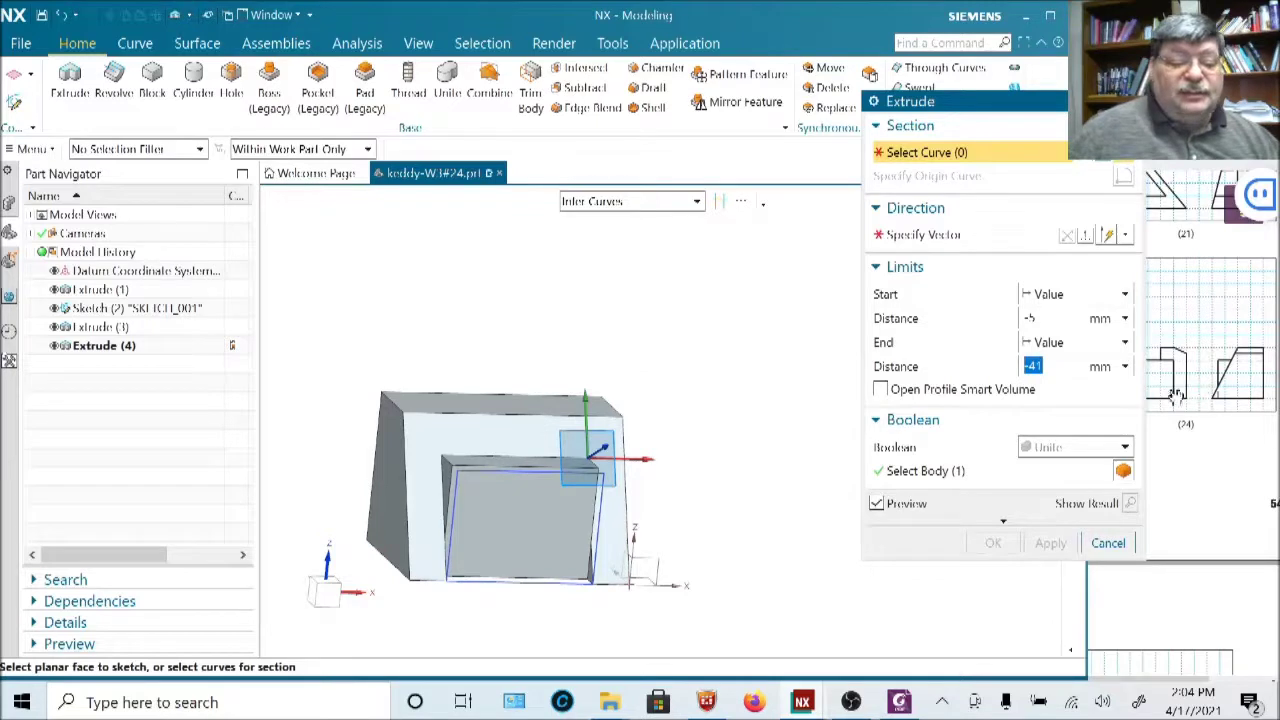
{"action": "middle_click_drag", "start_coordinate": [688, 497], "coordinate": [636, 509]}
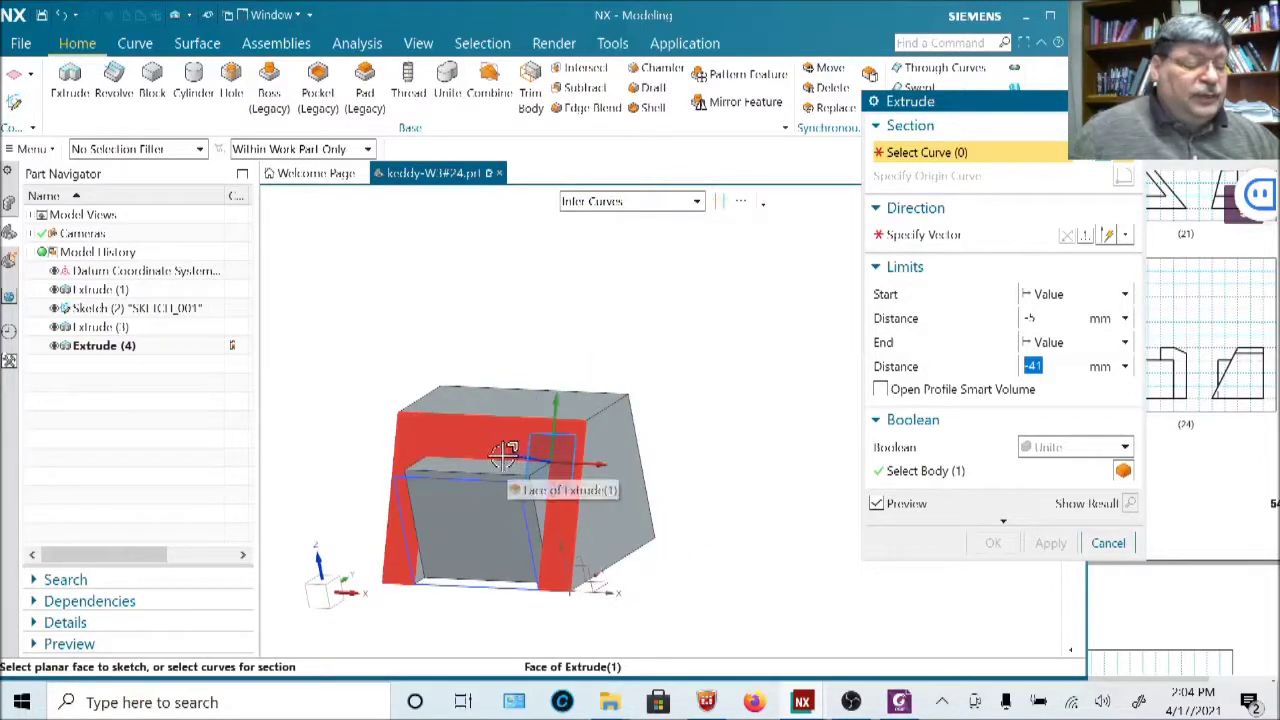
{"action": "middle_click_drag", "start_coordinate": [728, 443], "coordinate": [760, 430]}
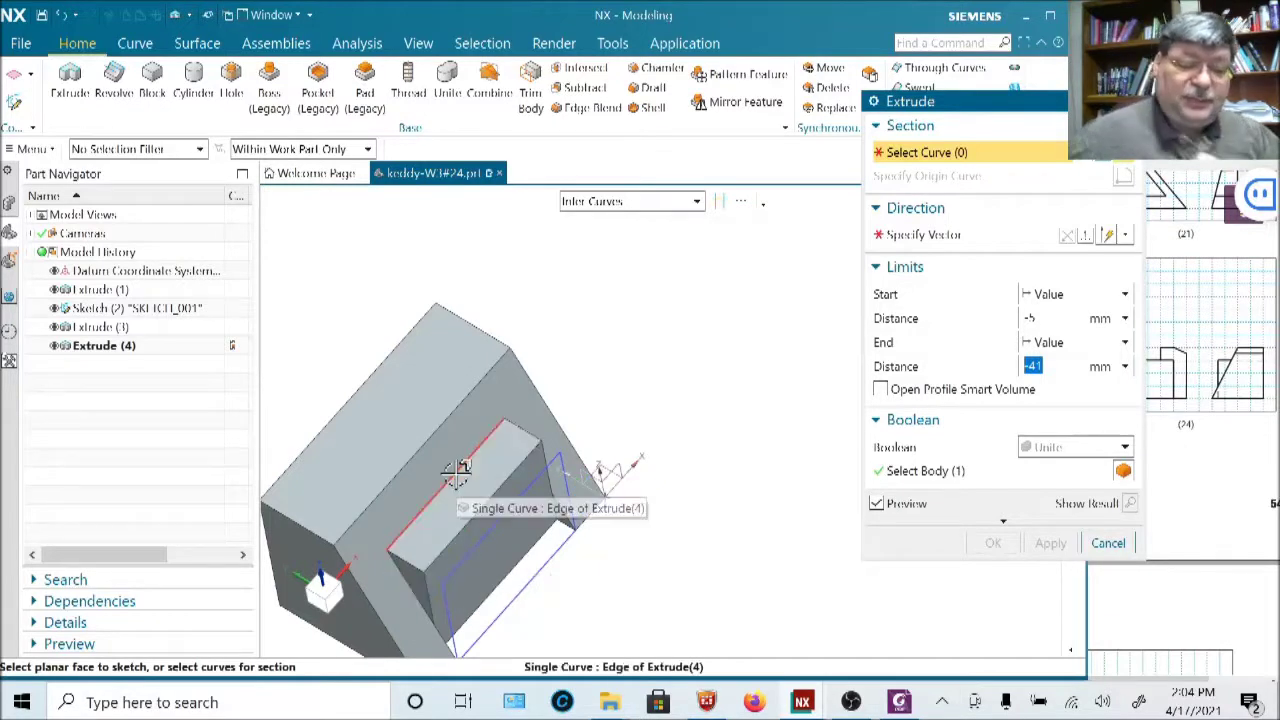
{"action": "left_click", "coordinate": [386, 424]}
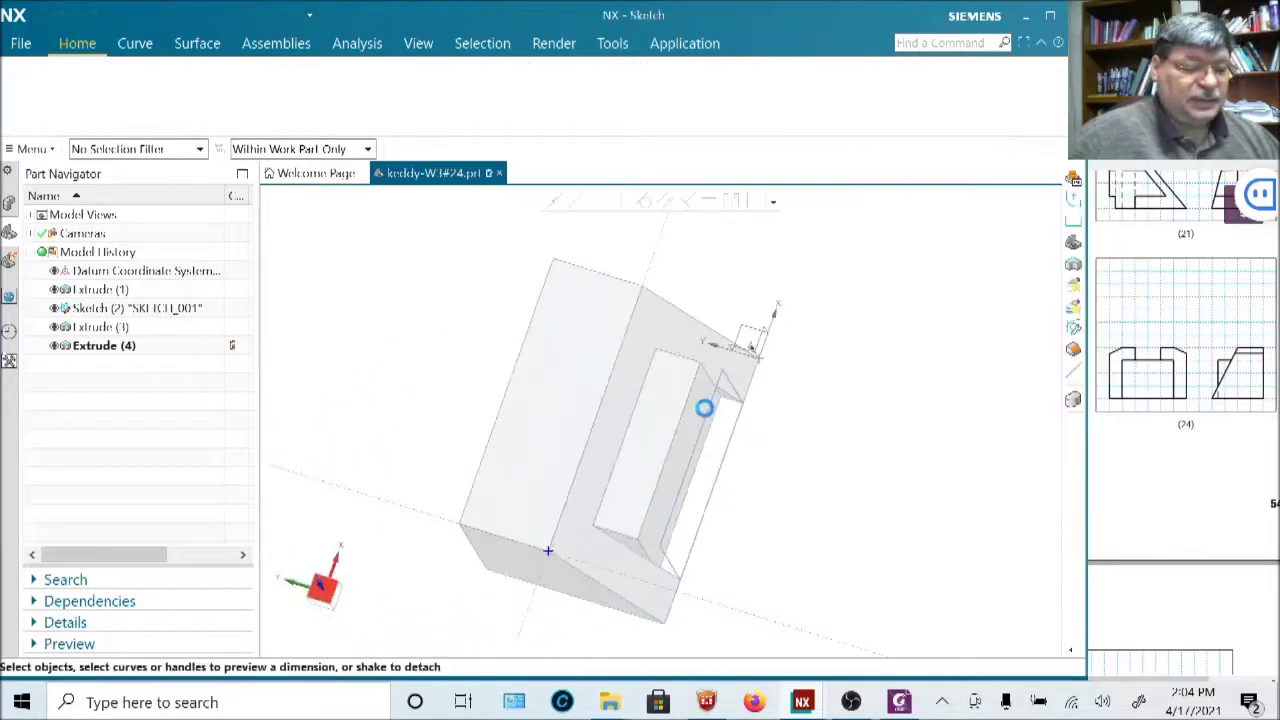
{"action": "scroll", "coordinate": [790, 420], "scroll_direction": "up", "scroll_amount": 1}
{"action": "middle_click_drag", "start_coordinate": [789, 420], "coordinate": [798, 570], "text": "shift"}
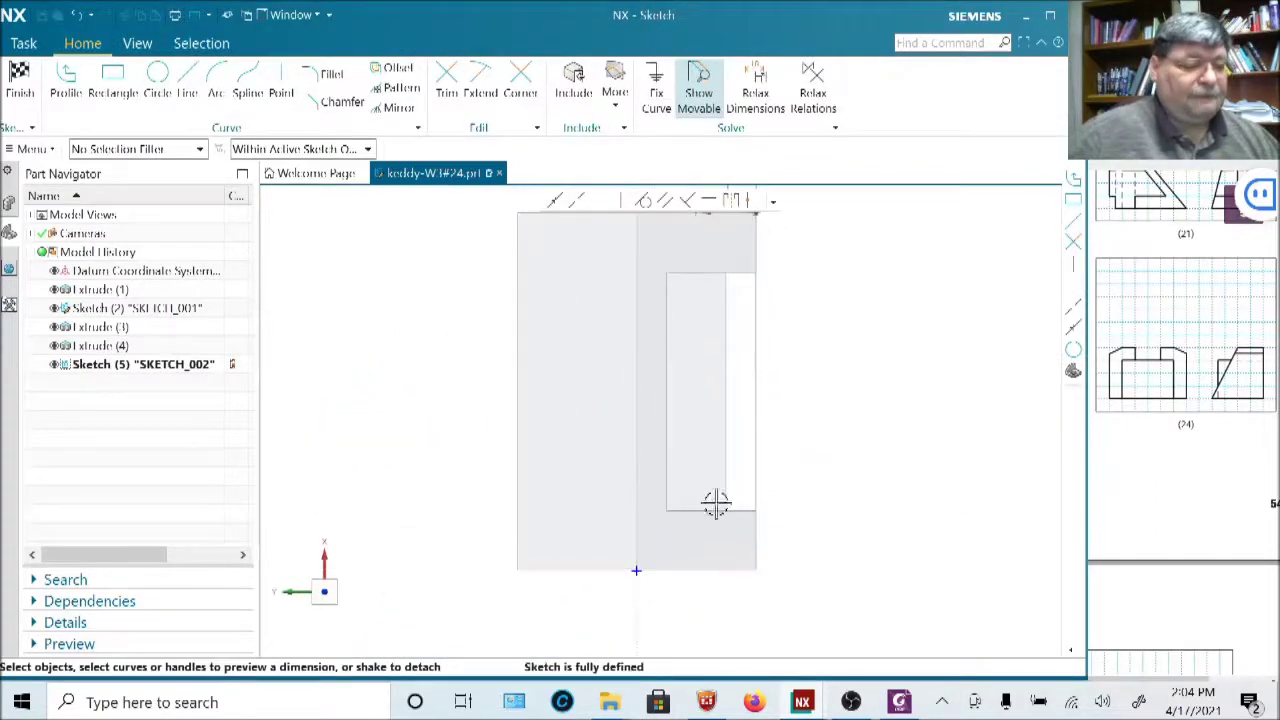
{"action": "left_click", "coordinate": [113, 88]}
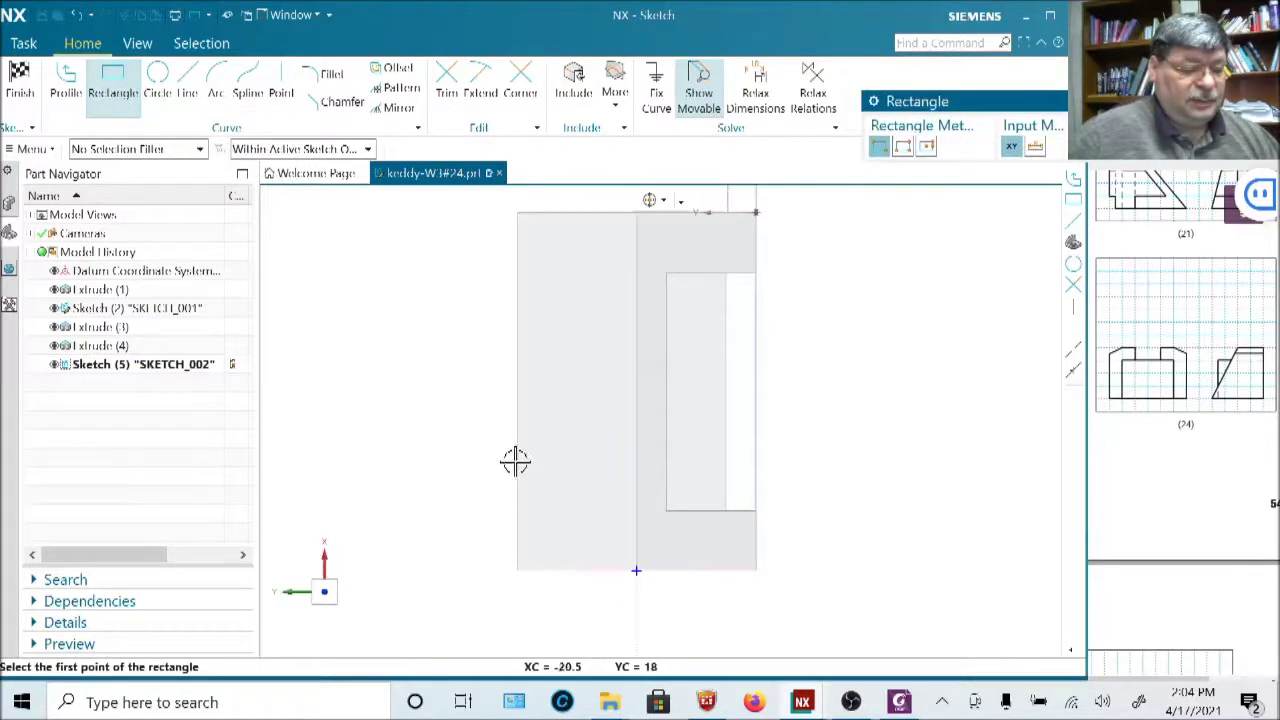
{"action": "left_click_drag", "start_coordinate": [515, 460], "coordinate": [548, 409]}
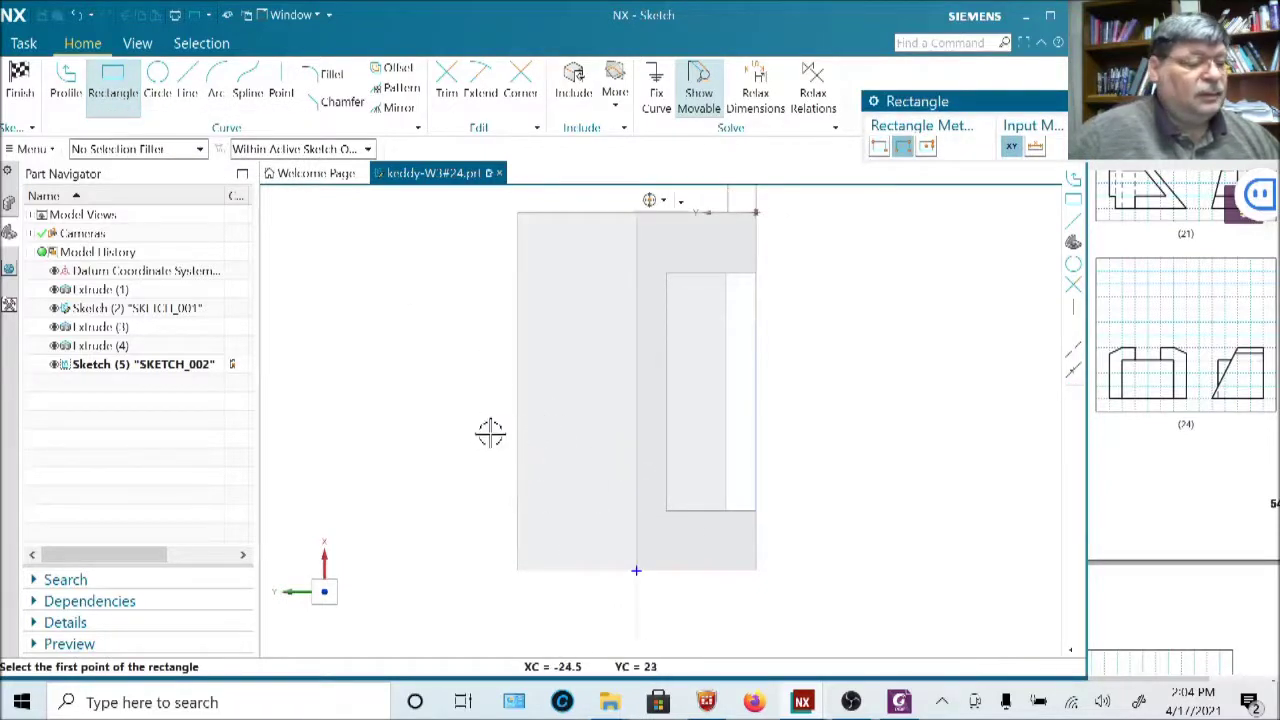
{"action": "left_click_drag", "start_coordinate": [520, 449], "coordinate": [594, 368]}
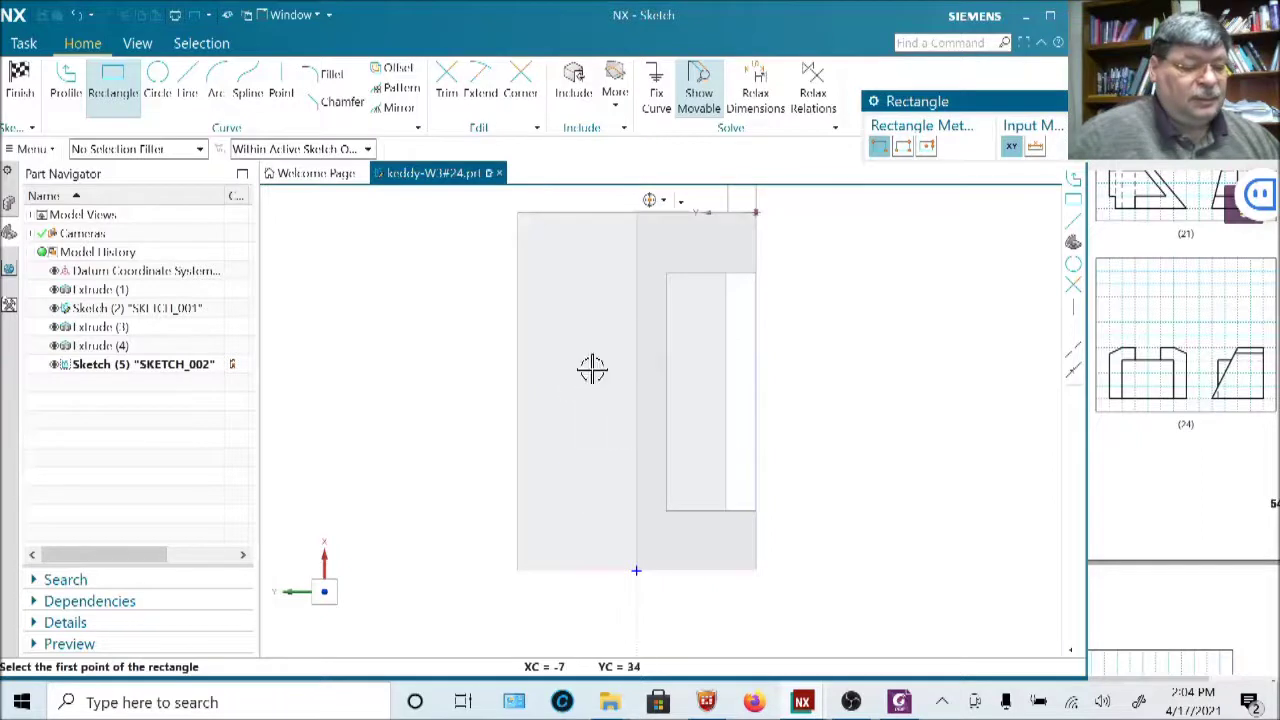
{"action": "left_click", "coordinate": [113, 82]}
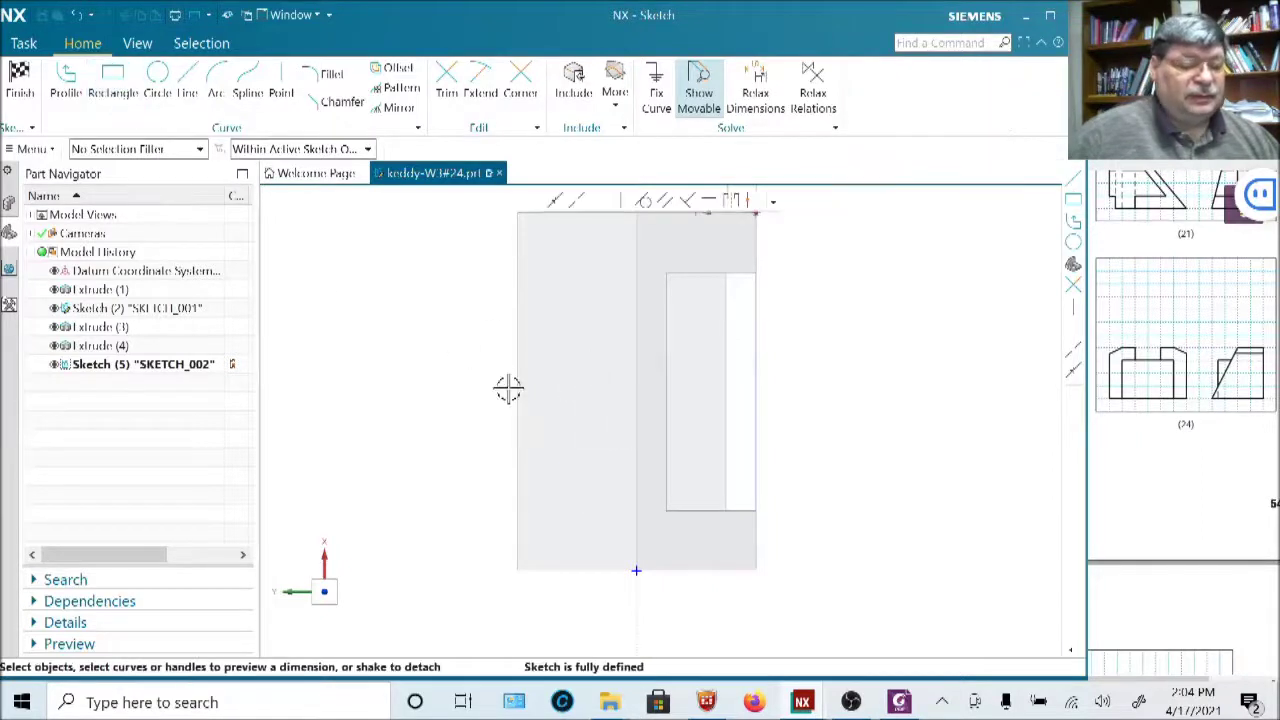
{"action": "left_click_drag", "start_coordinate": [521, 453], "coordinate": [687, 295]}
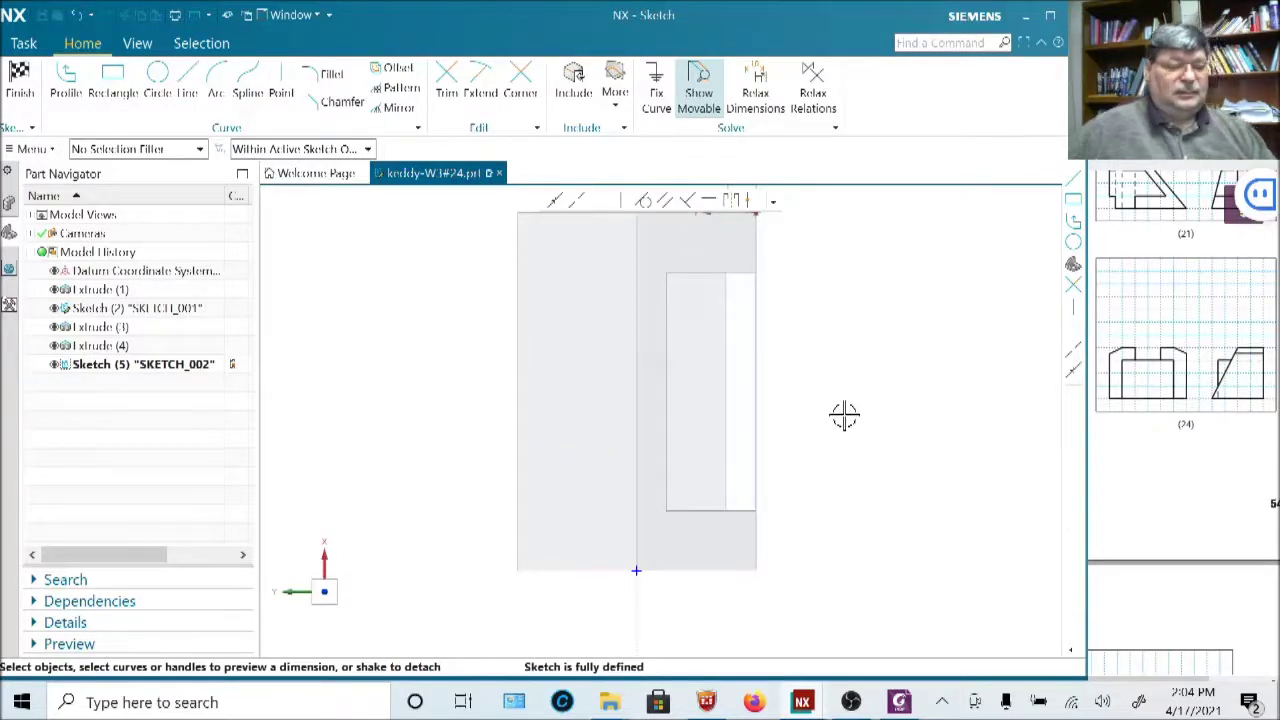
{"action": "mouse_move", "coordinate": [906, 446]}
{"action": "middle_mouse_down"}
{"action": "mouse_move", "coordinate": [823, 400]}
{"action": "mouse_move", "coordinate": [809, 349]}
{"action": "mouse_move", "coordinate": [965, 399]}
{"action": "mouse_move", "coordinate": [920, 420]}
{"action": "middle_mouse_up"}
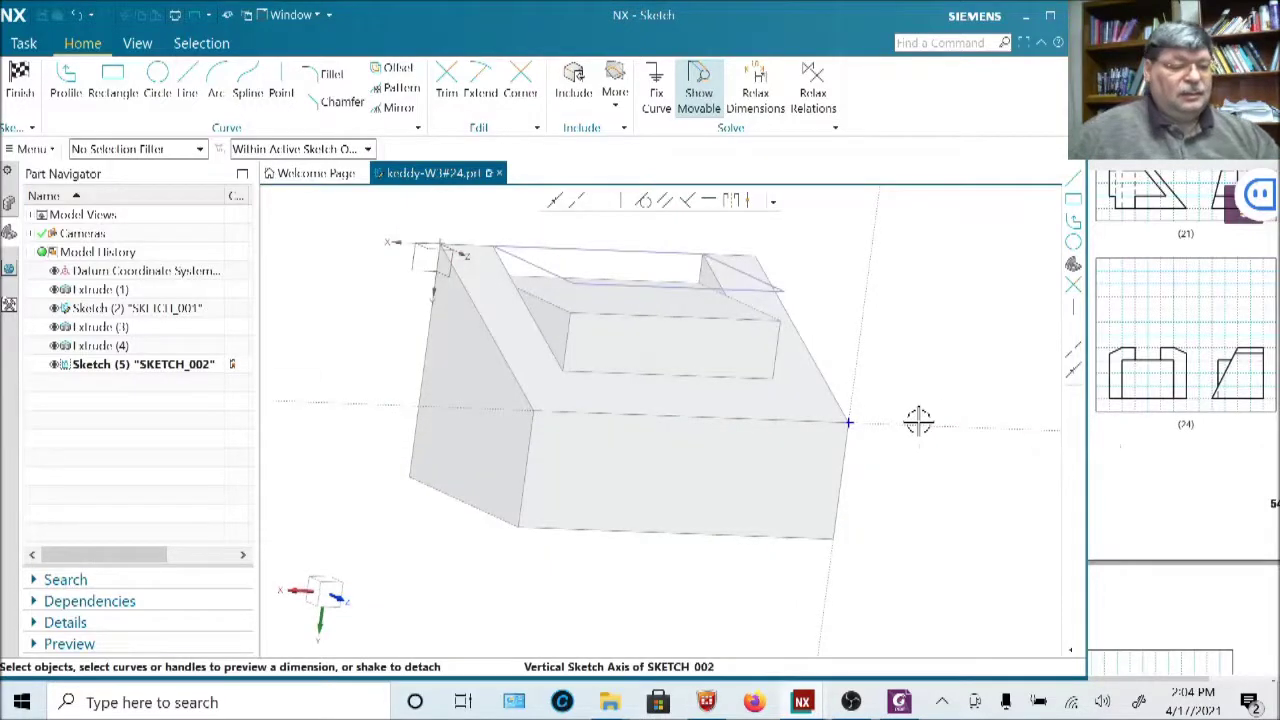
{"action": "mouse_move", "coordinate": [589, 490]}
{"action": "middle_mouse_down"}
{"action": "mouse_move", "coordinate": [531, 417]}
{"action": "mouse_move", "coordinate": [534, 451]}
{"action": "mouse_move", "coordinate": [403, 403]}
{"action": "mouse_move", "coordinate": [466, 474]}
{"action": "mouse_move", "coordinate": [477, 437]}
{"action": "mouse_move", "coordinate": [591, 486]}
{"action": "mouse_move", "coordinate": [514, 437]}
{"action": "middle_mouse_up"}
{"action": "left_click", "coordinate": [19, 80]}
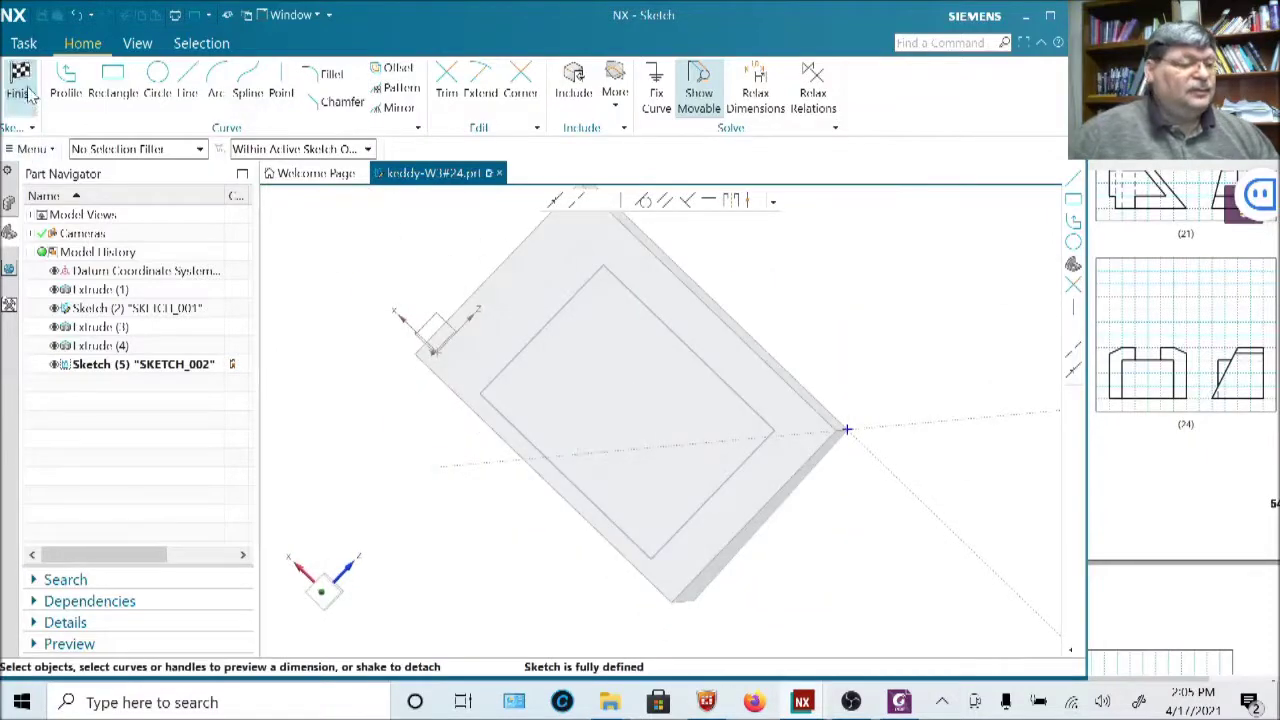
{"action": "left_click", "coordinate": [429, 383]}
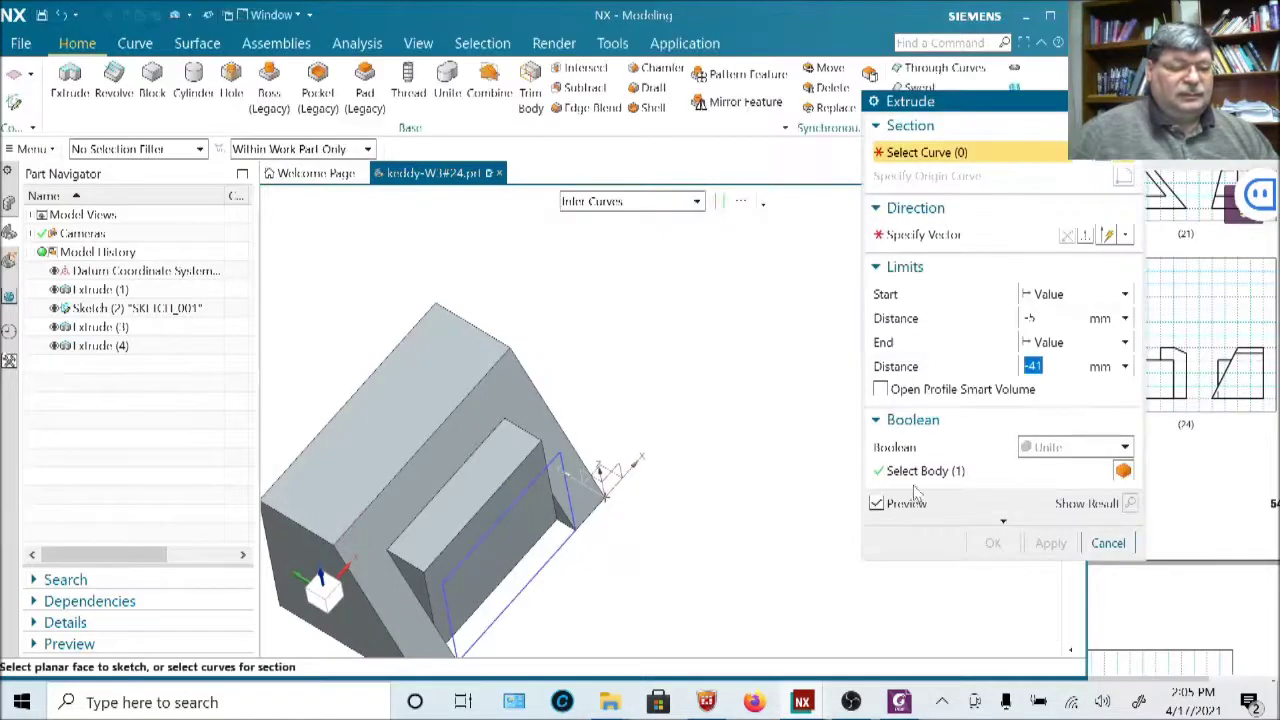
{"action": "left_click", "coordinate": [1128, 101]}
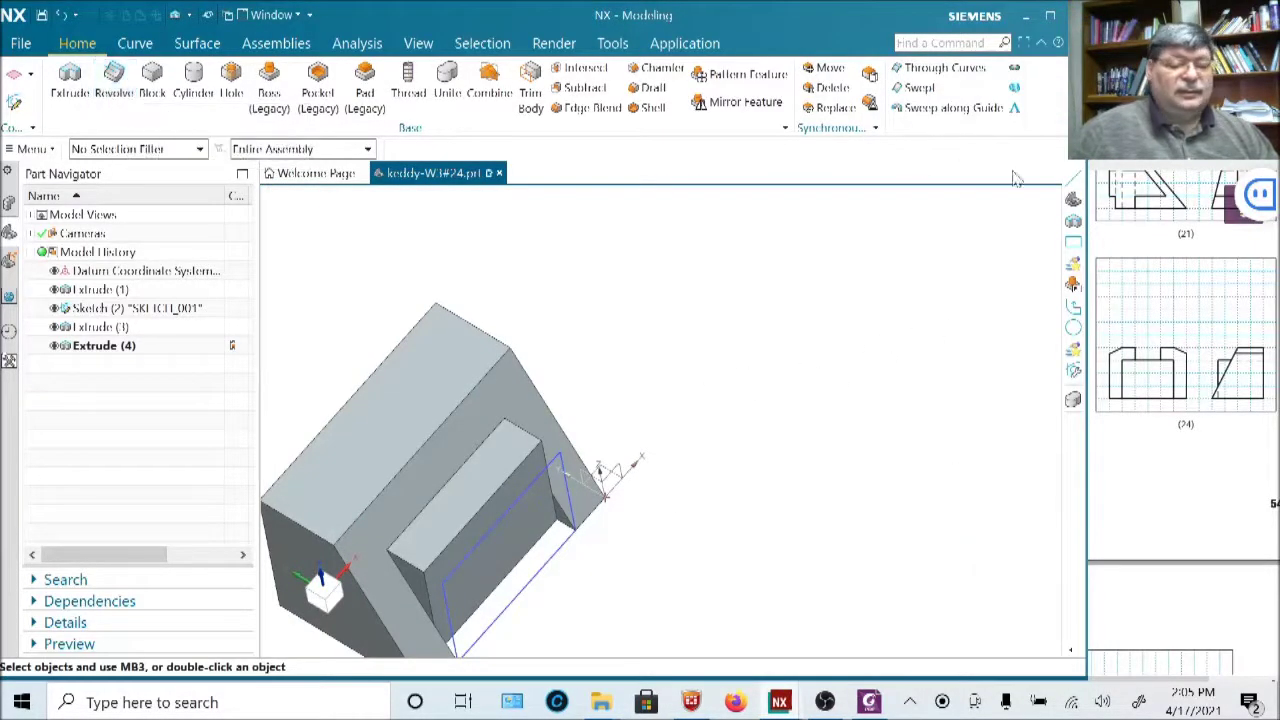
Begin a new extrusion and open its section sketch on the front face of the protruding rectangular block.
{"action": "key", "text": "End"}
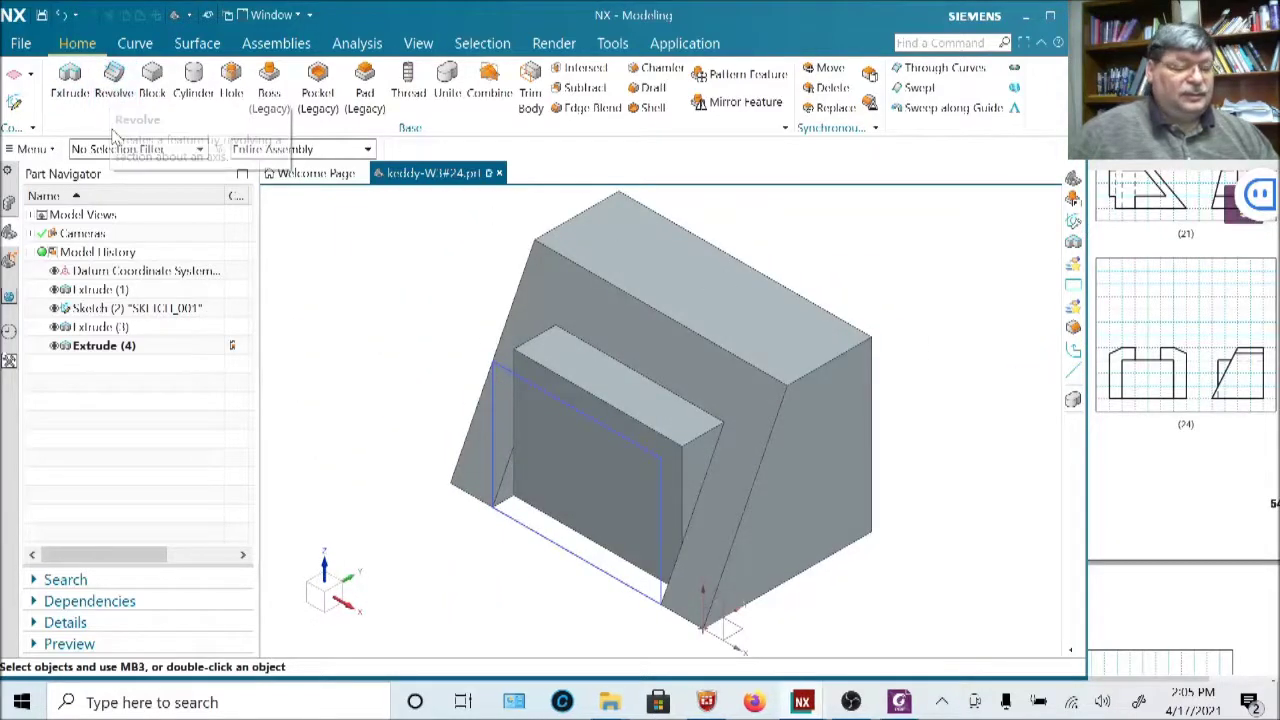
{"action": "left_click", "coordinate": [69, 78]}
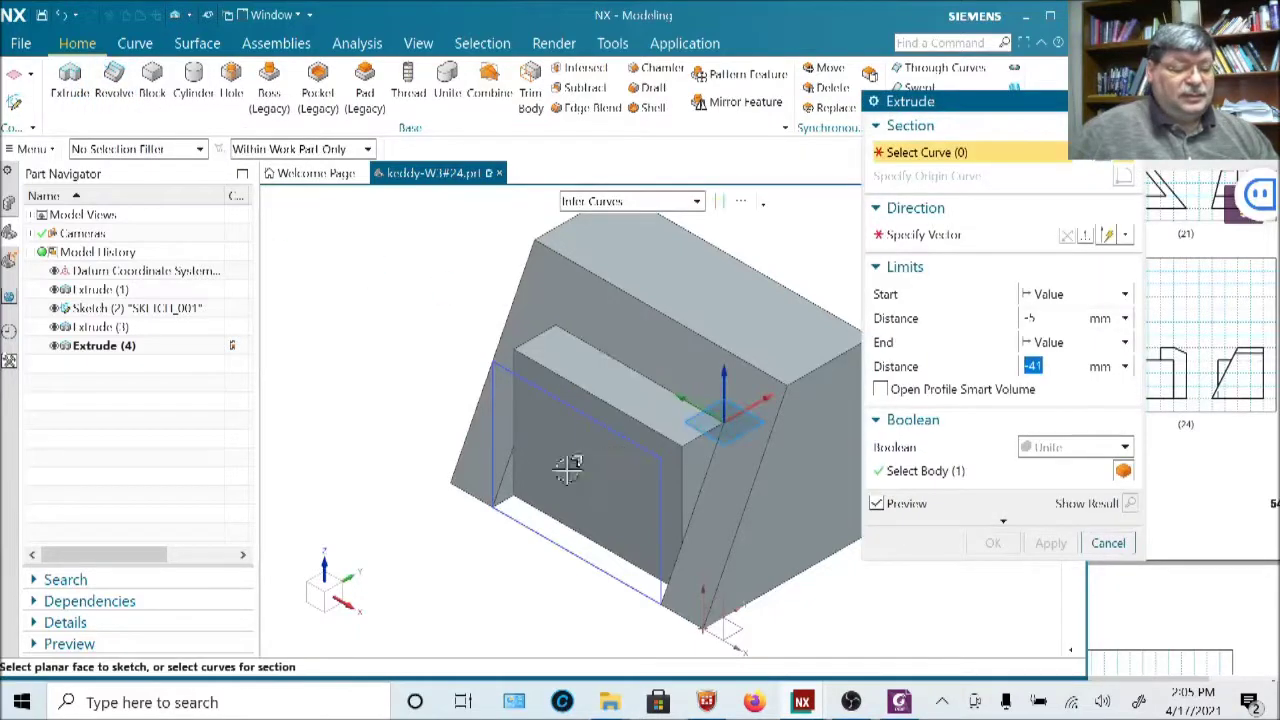
{"action": "left_click", "coordinate": [598, 463]}
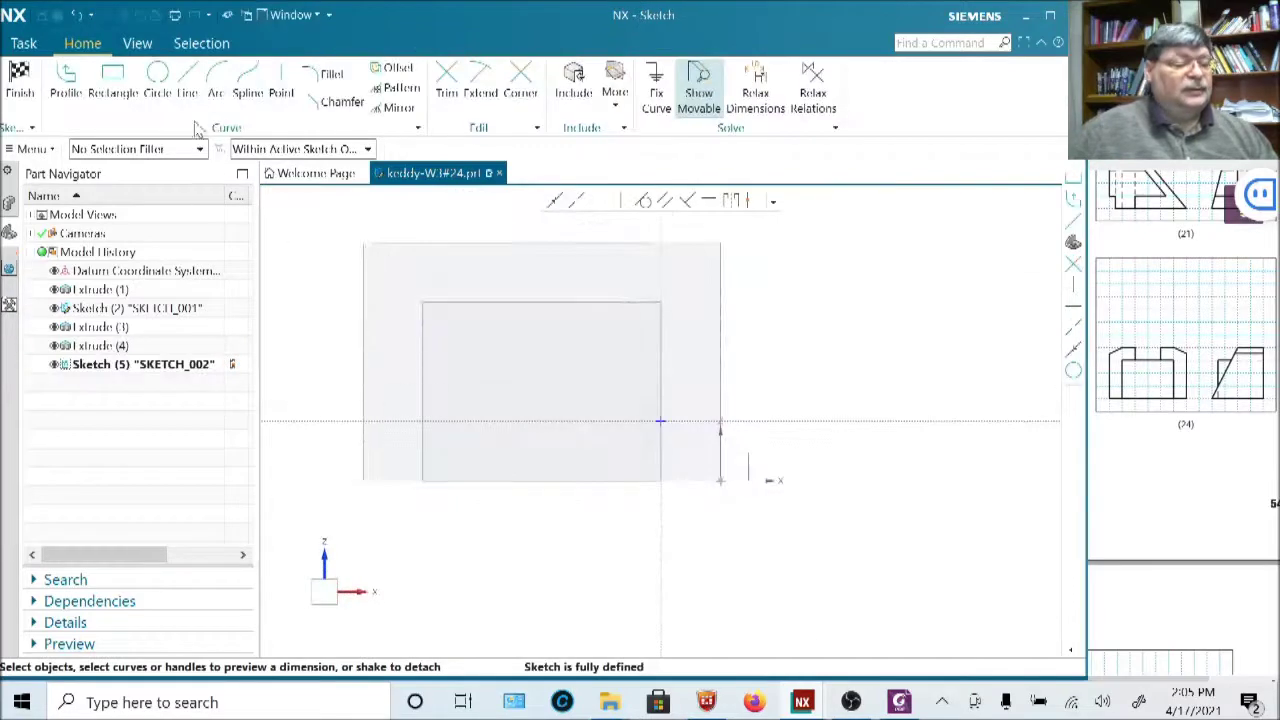
{"action": "left_click", "coordinate": [113, 88]}
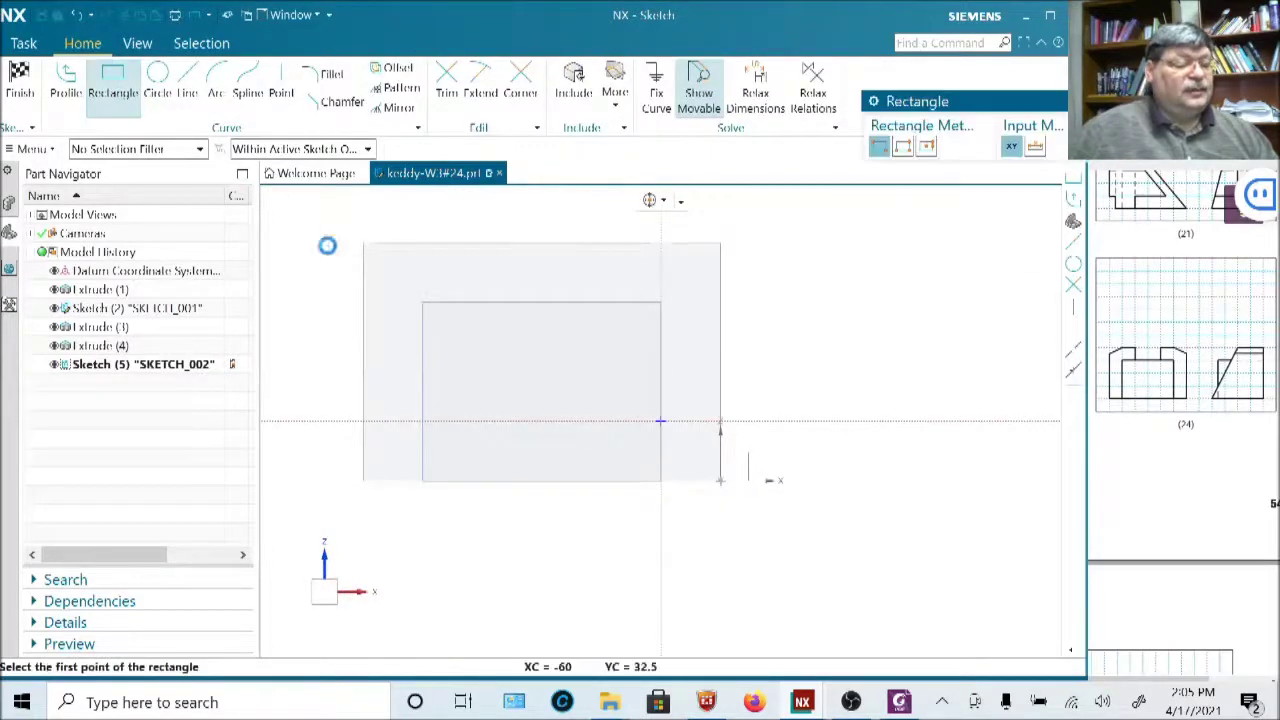
{"action": "middle_click", "coordinate": [465, 244]}
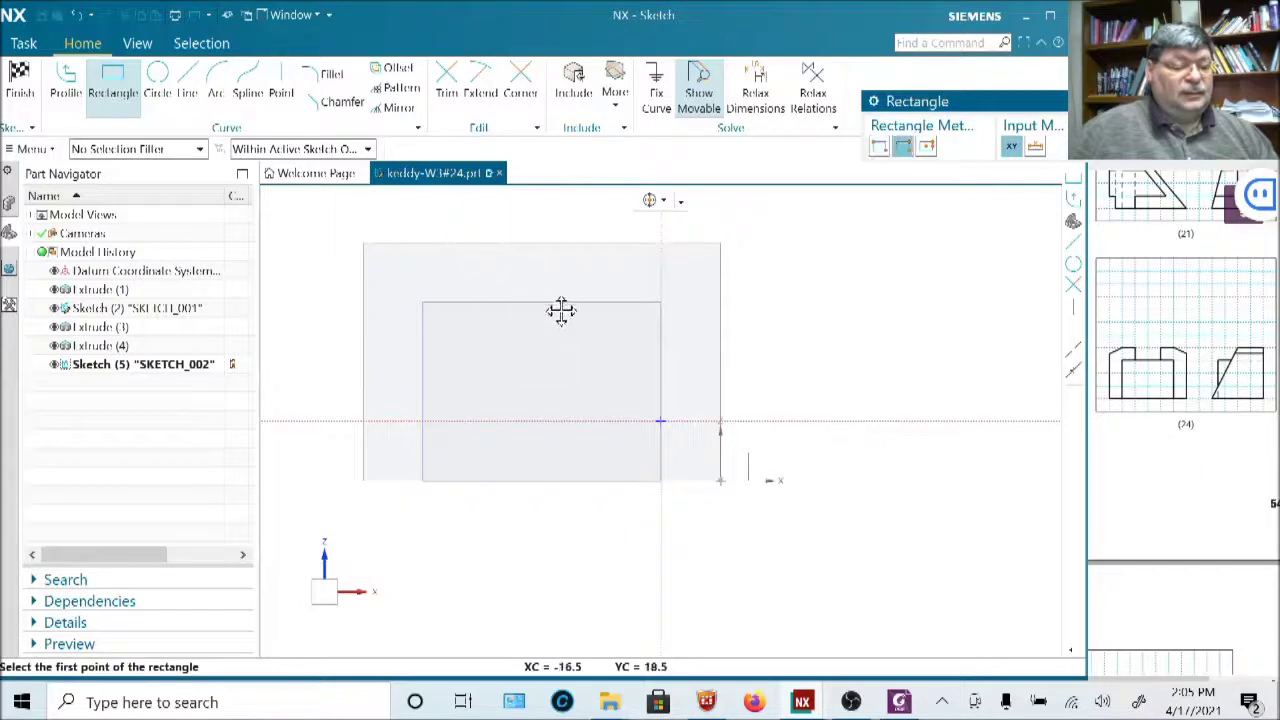
{"action": "middle_click", "coordinate": [479, 226]}
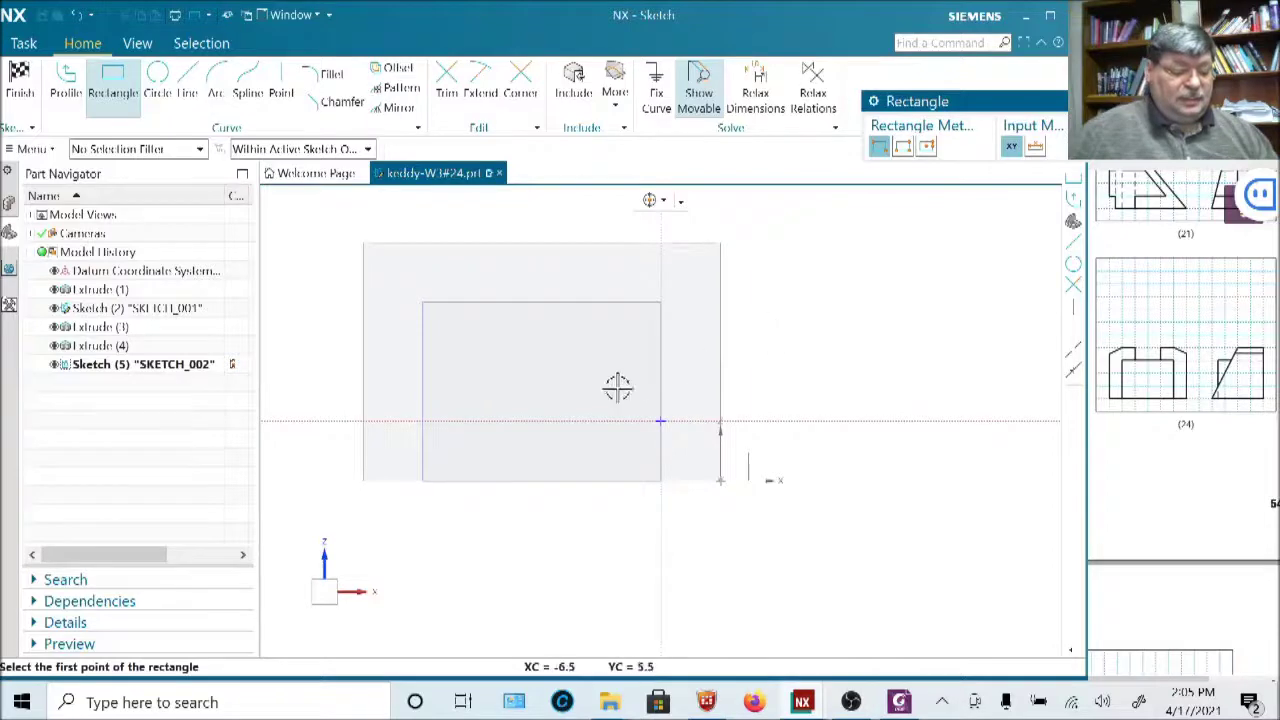
{"action": "middle_click", "coordinate": [466, 354]}
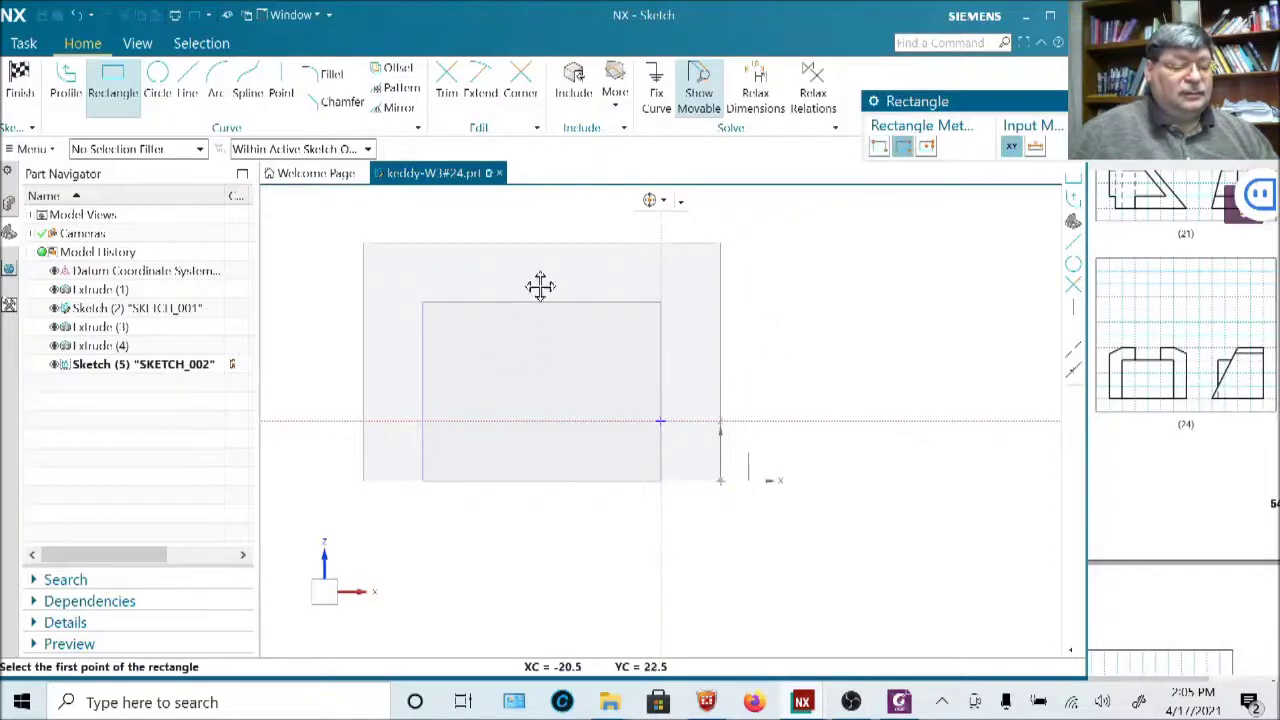
{"action": "left_click", "coordinate": [491, 367]}
{"action": "key", "text": "Escape"}
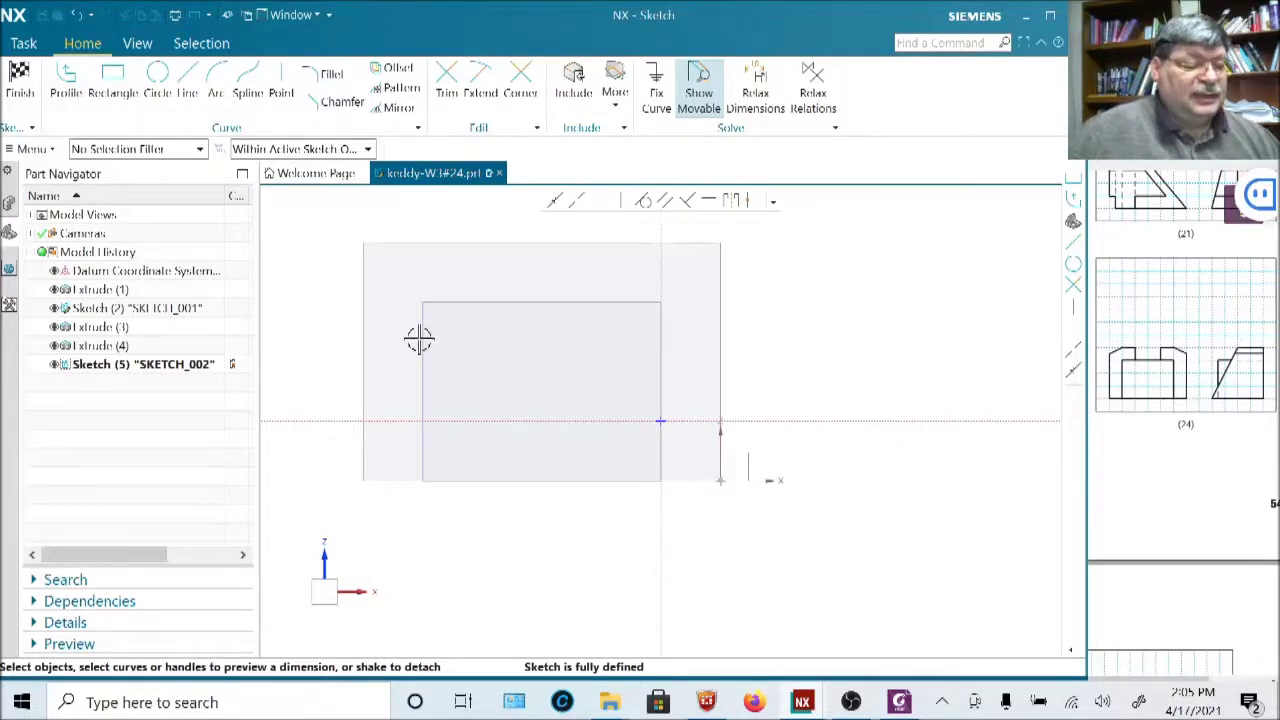
{"action": "left_click", "coordinate": [482, 298]}
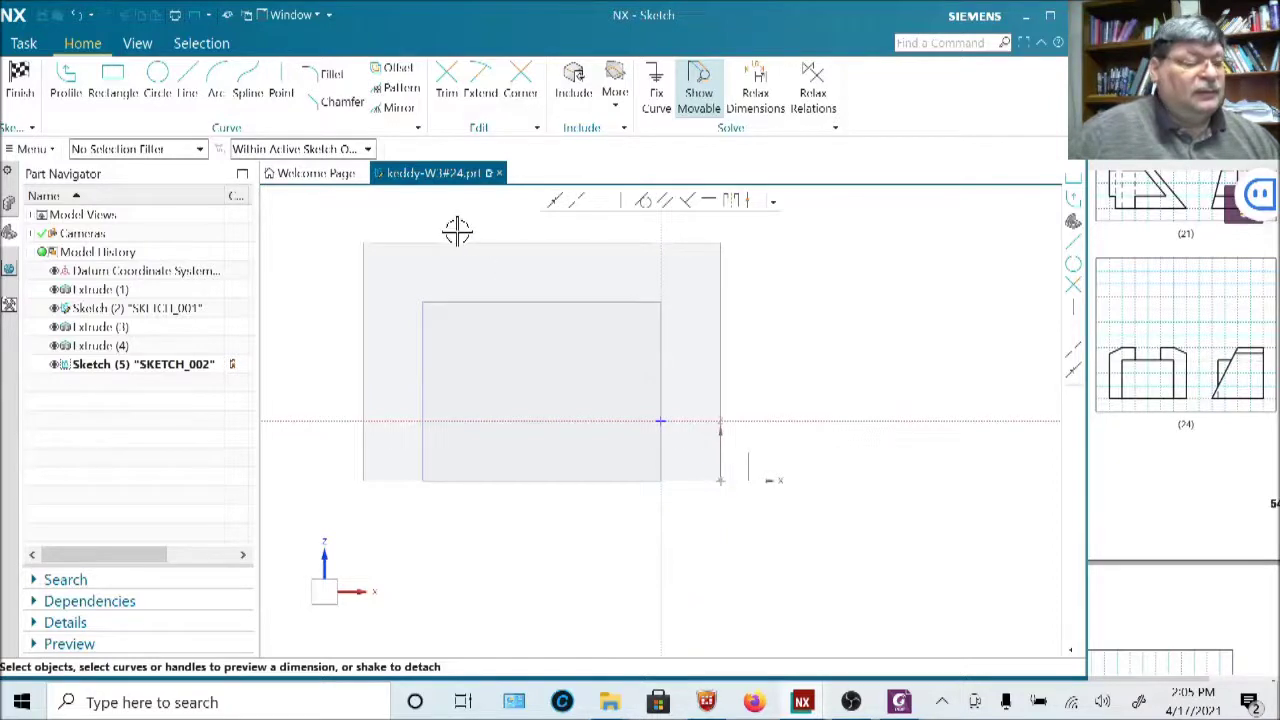
Draw a two-point rectangle about 23 mm wide, from above the slanted block's top edge to just below the protruding block's top edge.
{"action": "left_click", "coordinate": [113, 85]}
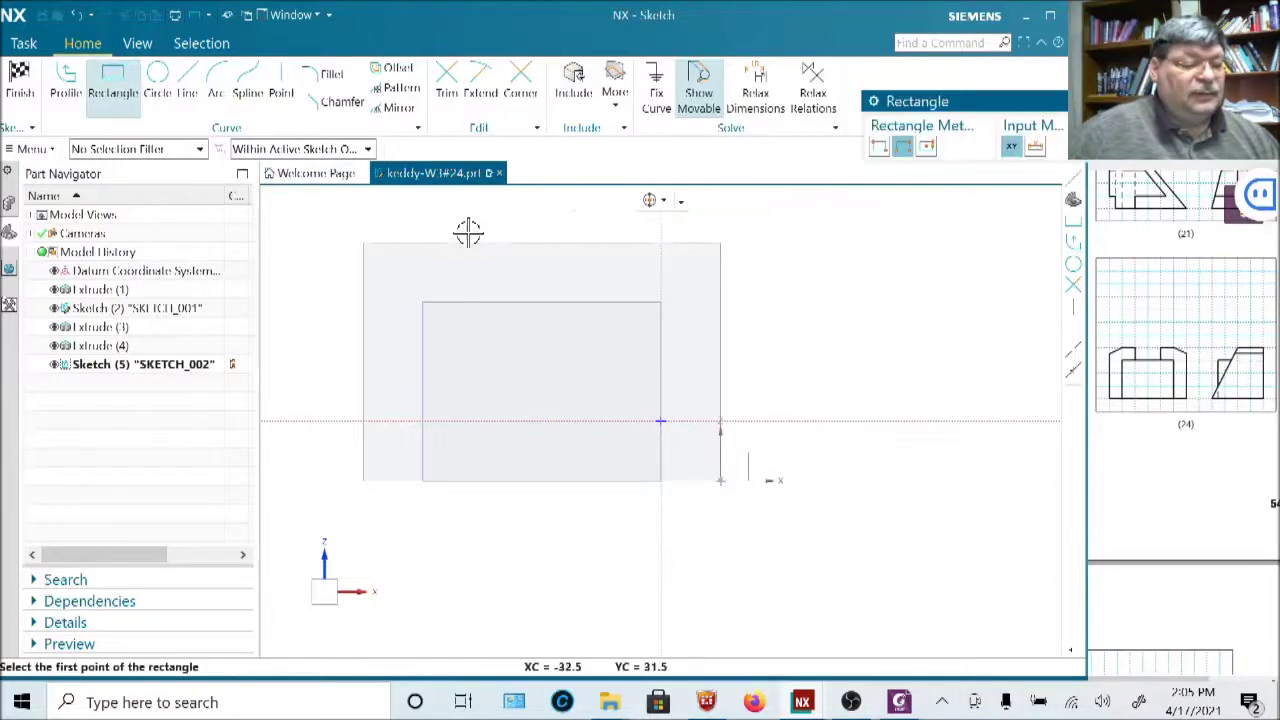
{"action": "left_click", "coordinate": [467, 234]}
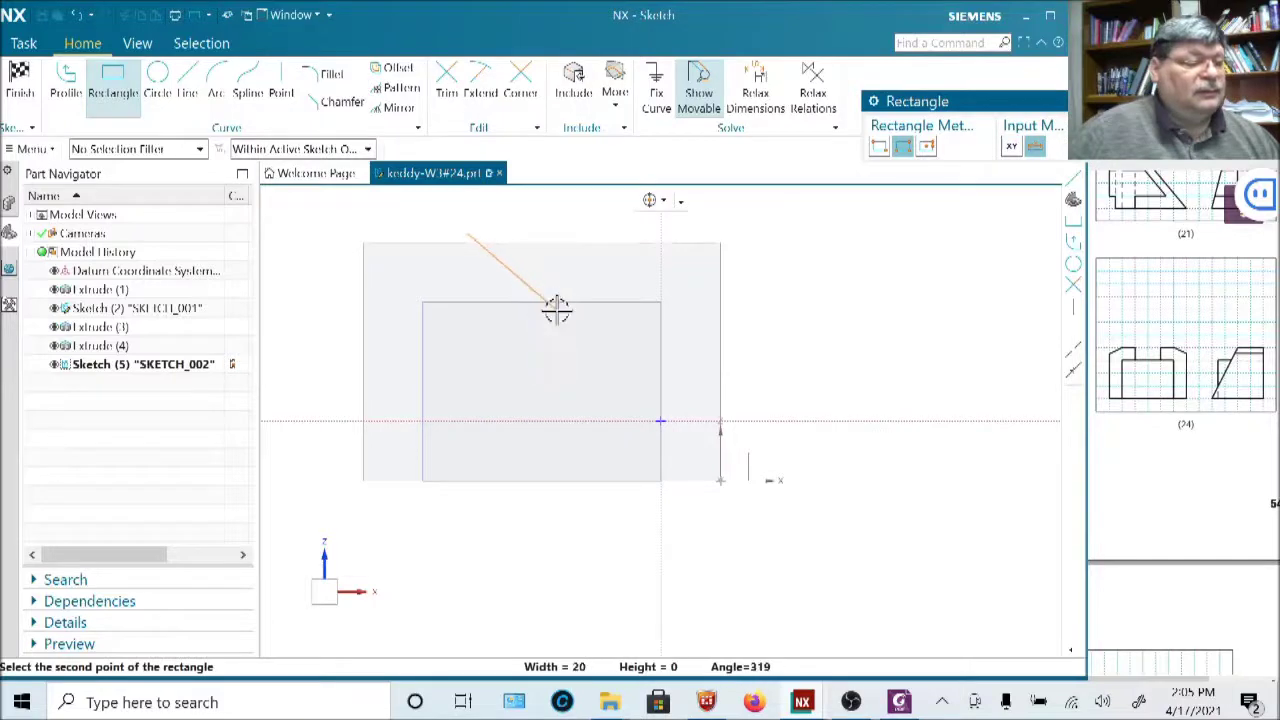
{"action": "left_click", "coordinate": [877, 150]}
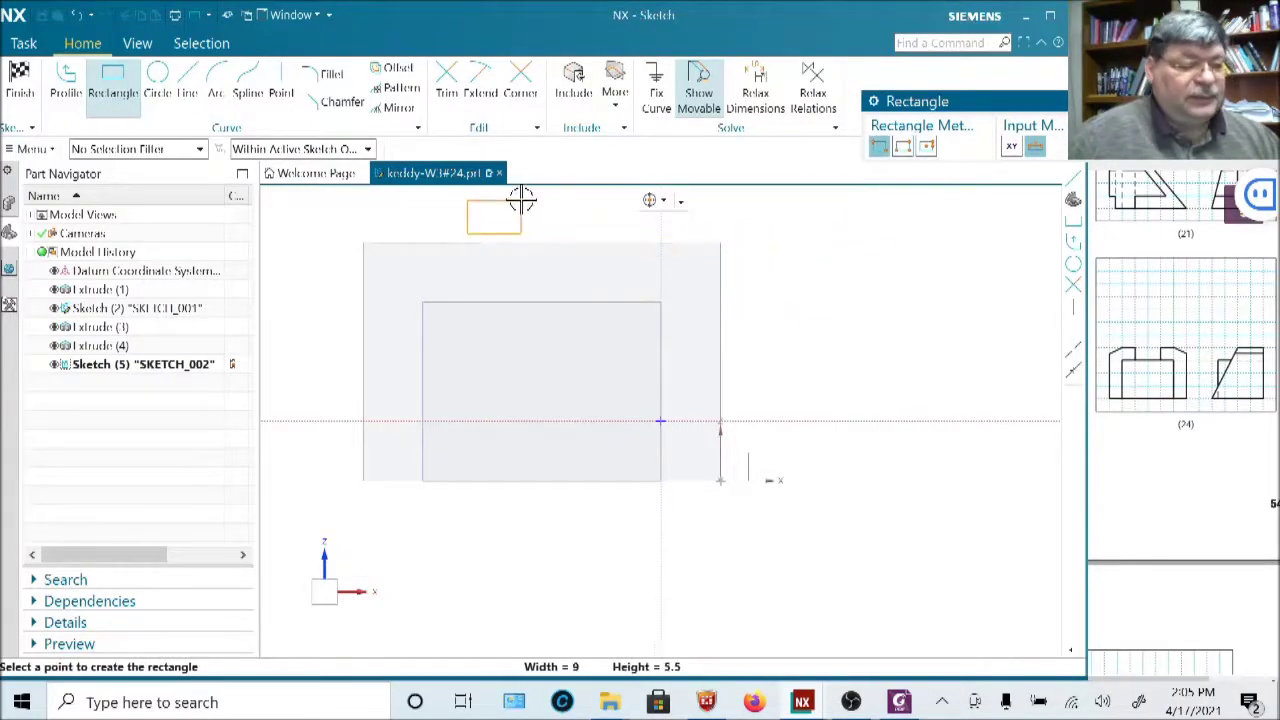
{"action": "left_click", "coordinate": [604, 310]}
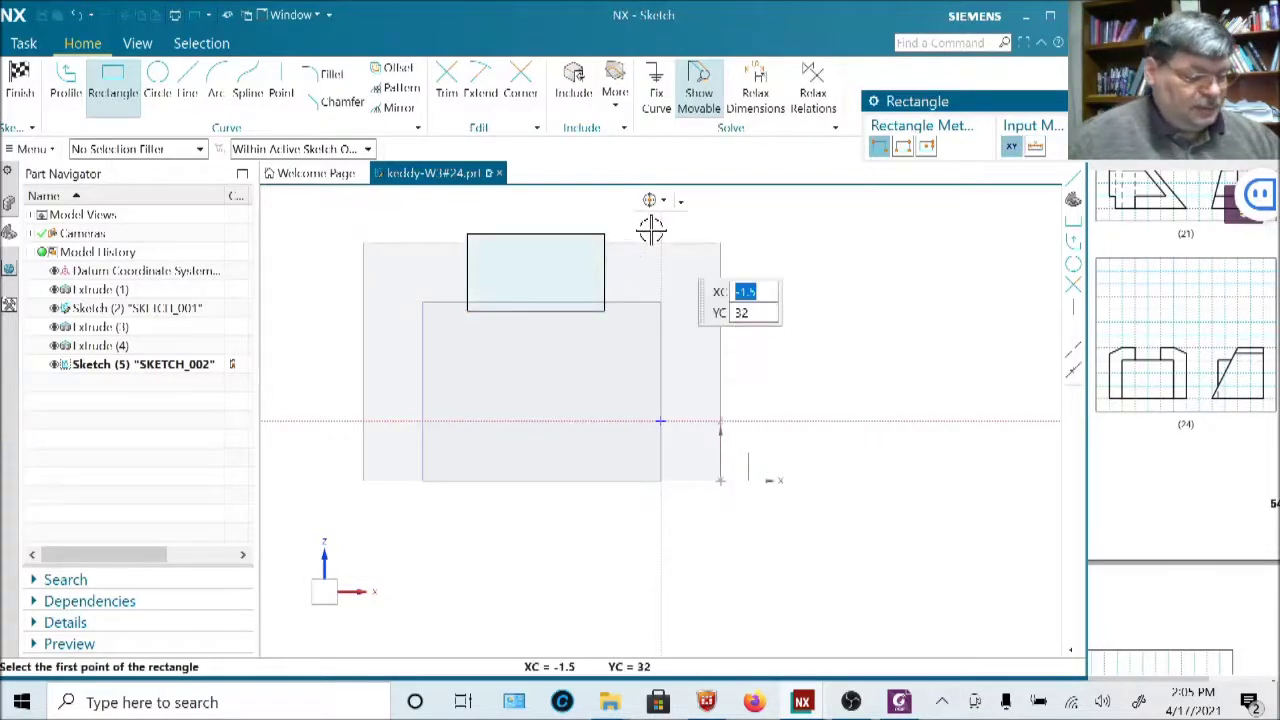
{"action": "key", "text": "Escape"}
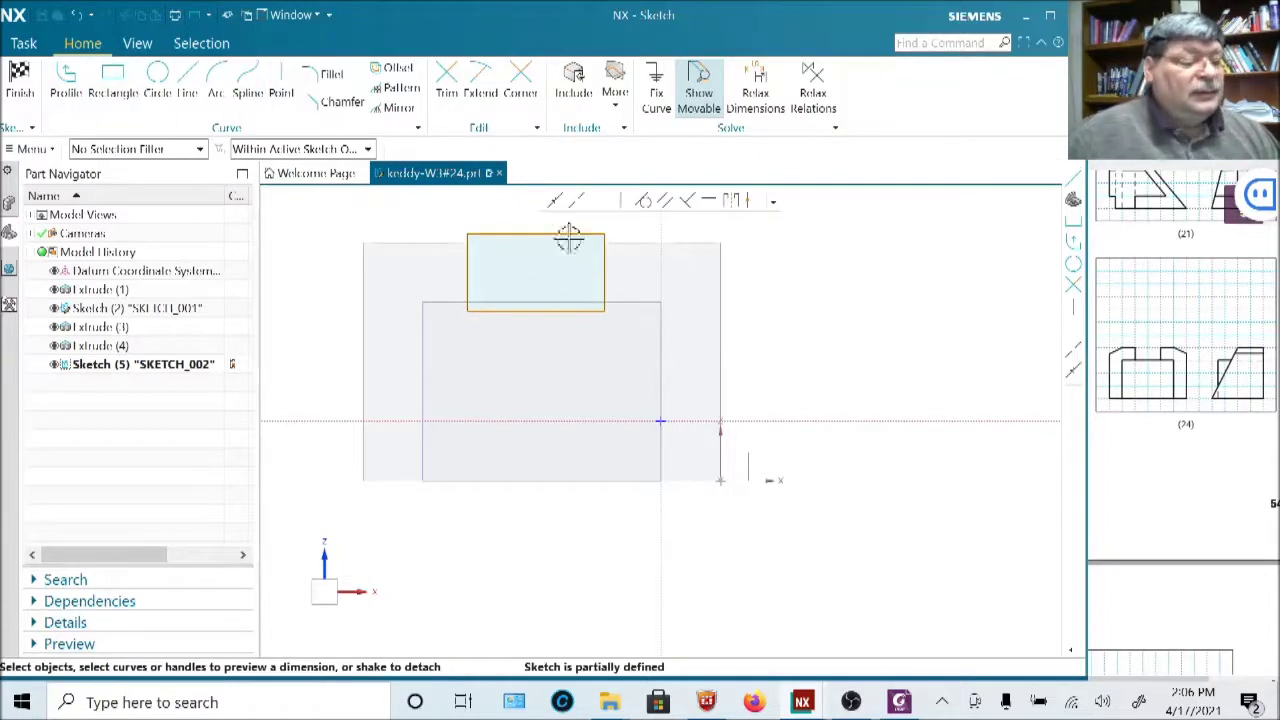
Dimension the rectangle's right side 10 mm from the vertical sketch axis and accept scaling the entire sketch.
{"action": "left_click", "coordinate": [605, 270]}
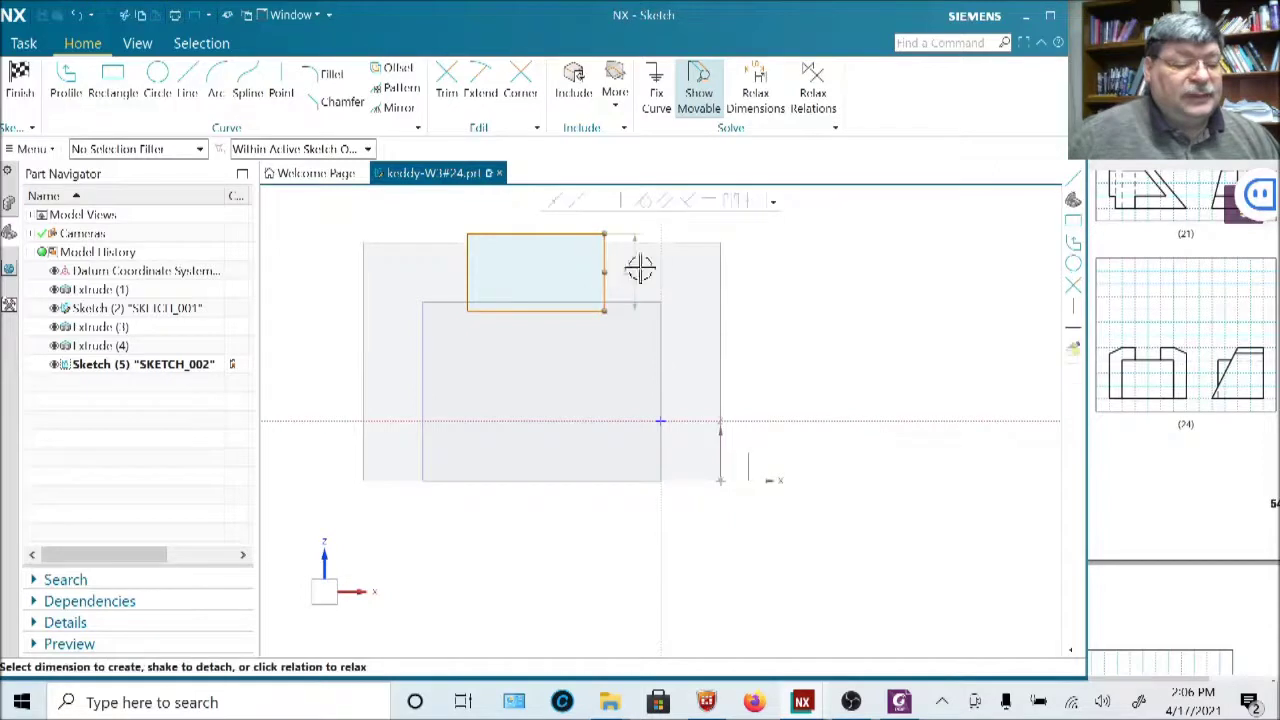
{"action": "left_click", "coordinate": [660, 495]}
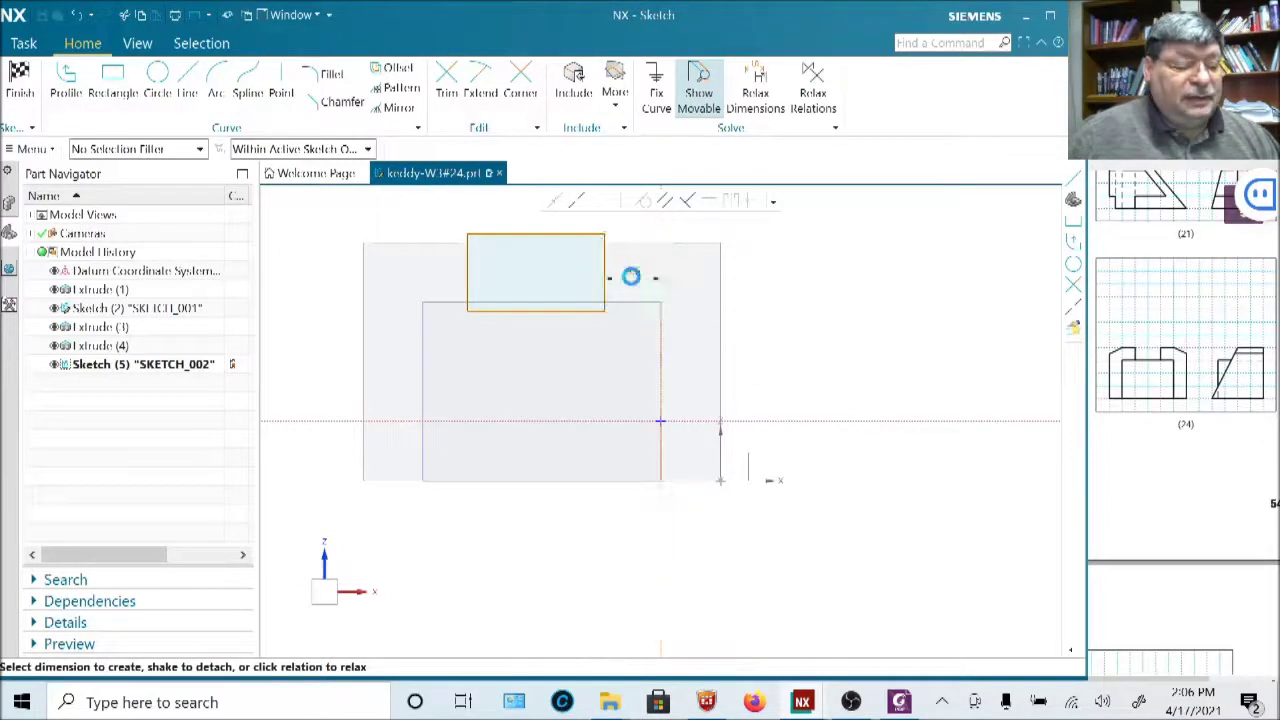
{"action": "left_click", "coordinate": [634, 275]}
{"action": "type", "text": "10"}
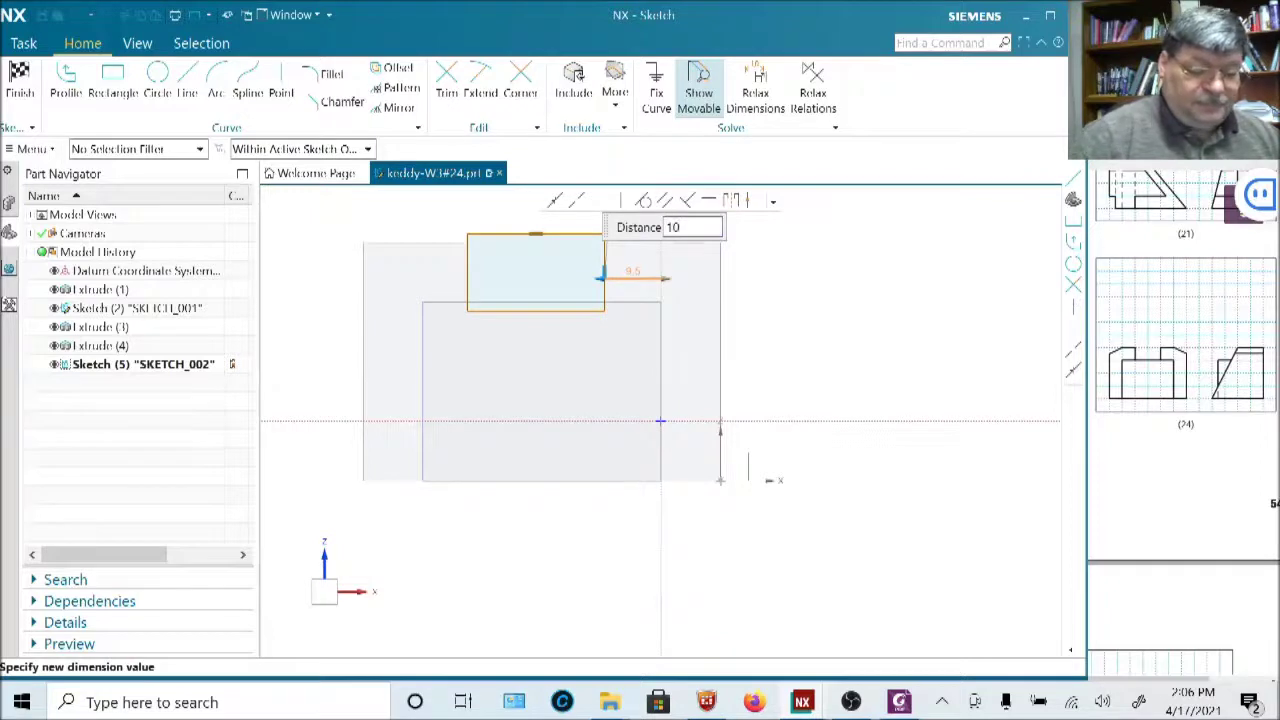
{"action": "key", "text": "Return"}
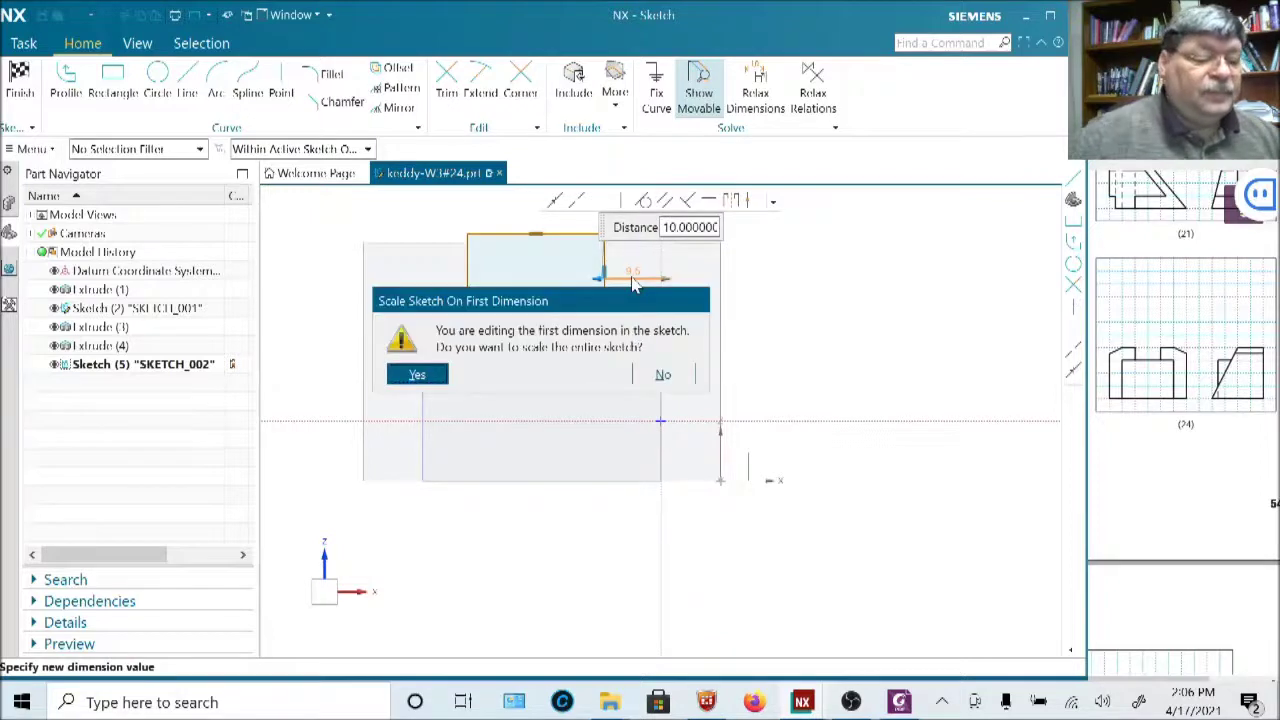
{"action": "left_click", "coordinate": [415, 376]}
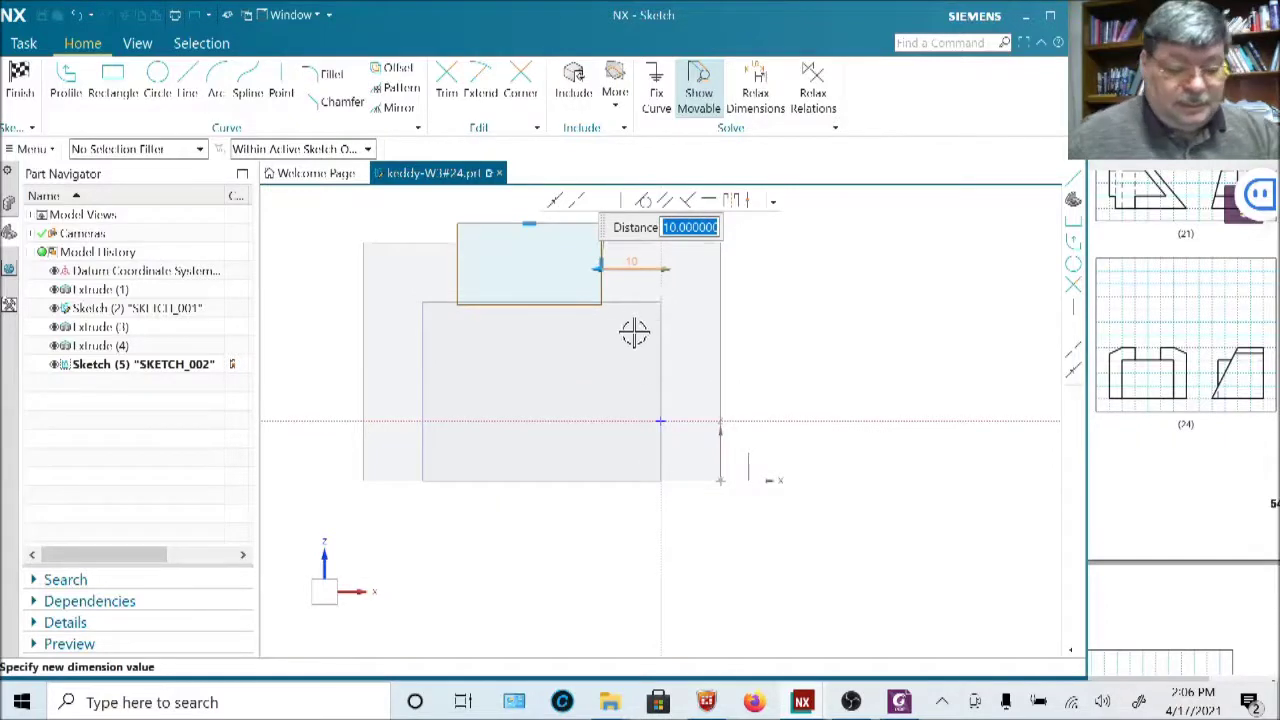
{"action": "key", "text": "Return"}
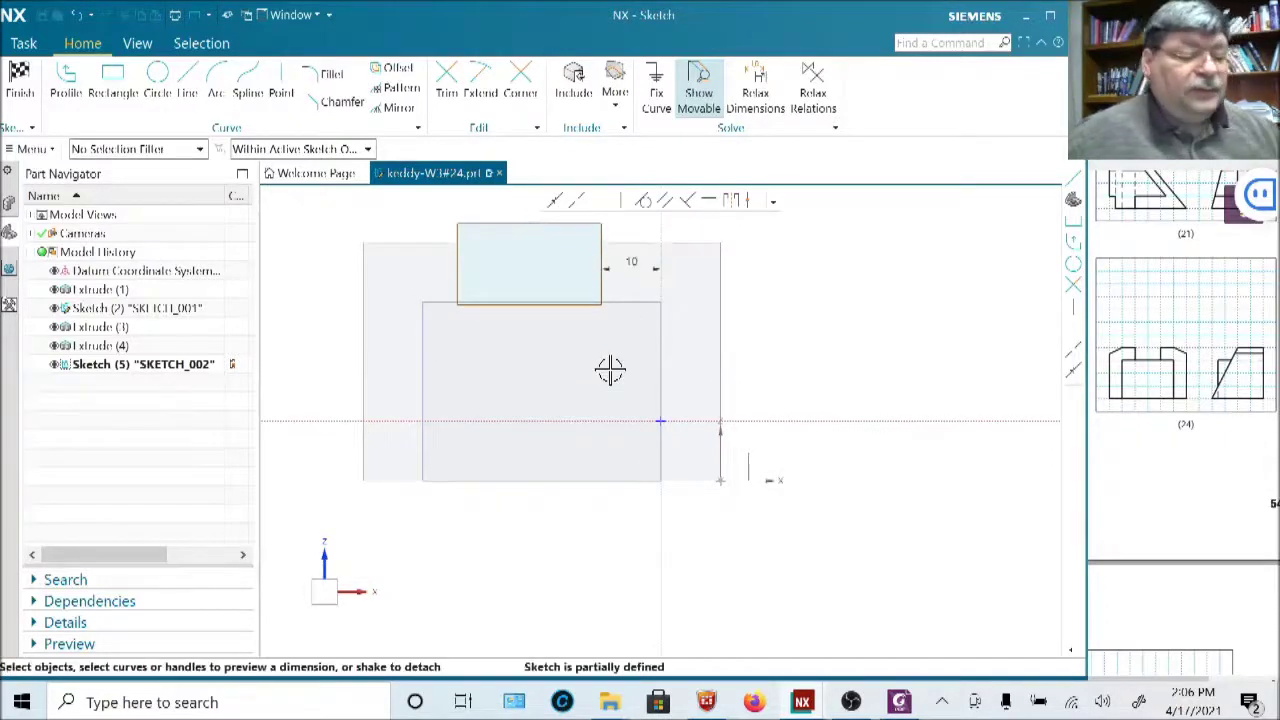
{"action": "left_click", "coordinate": [527, 306]}
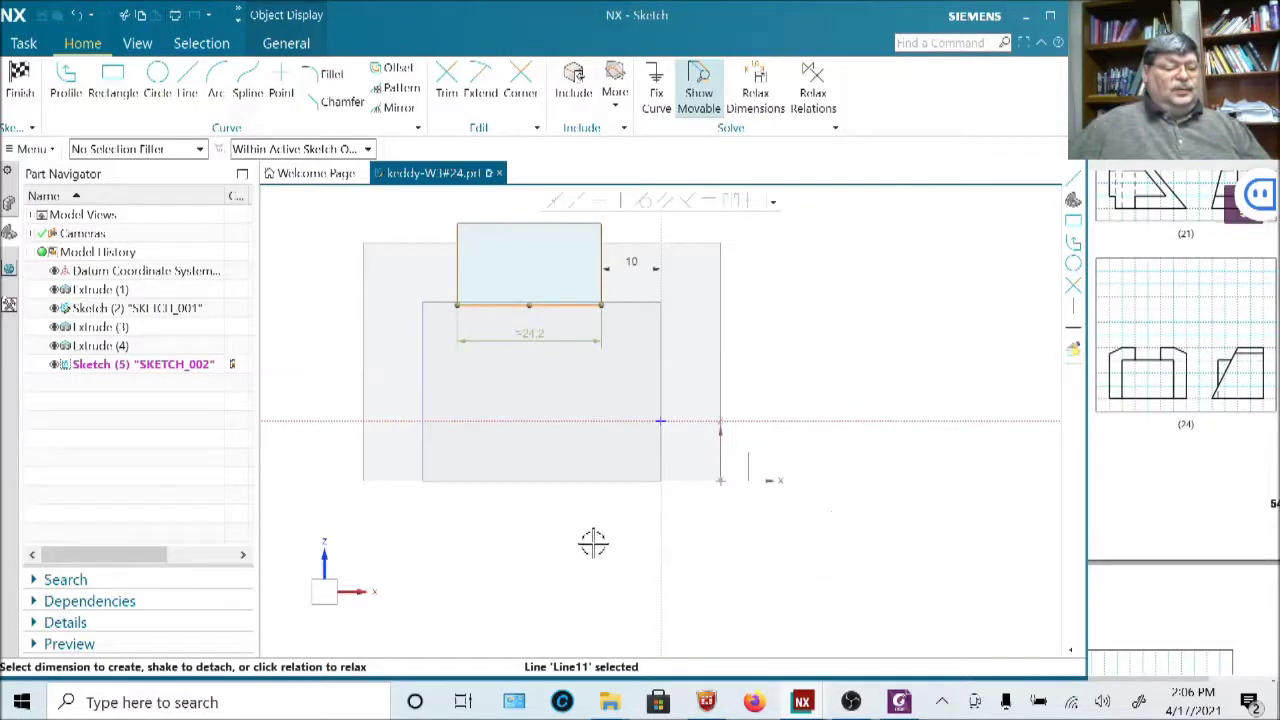
{"action": "left_click", "coordinate": [895, 422]}
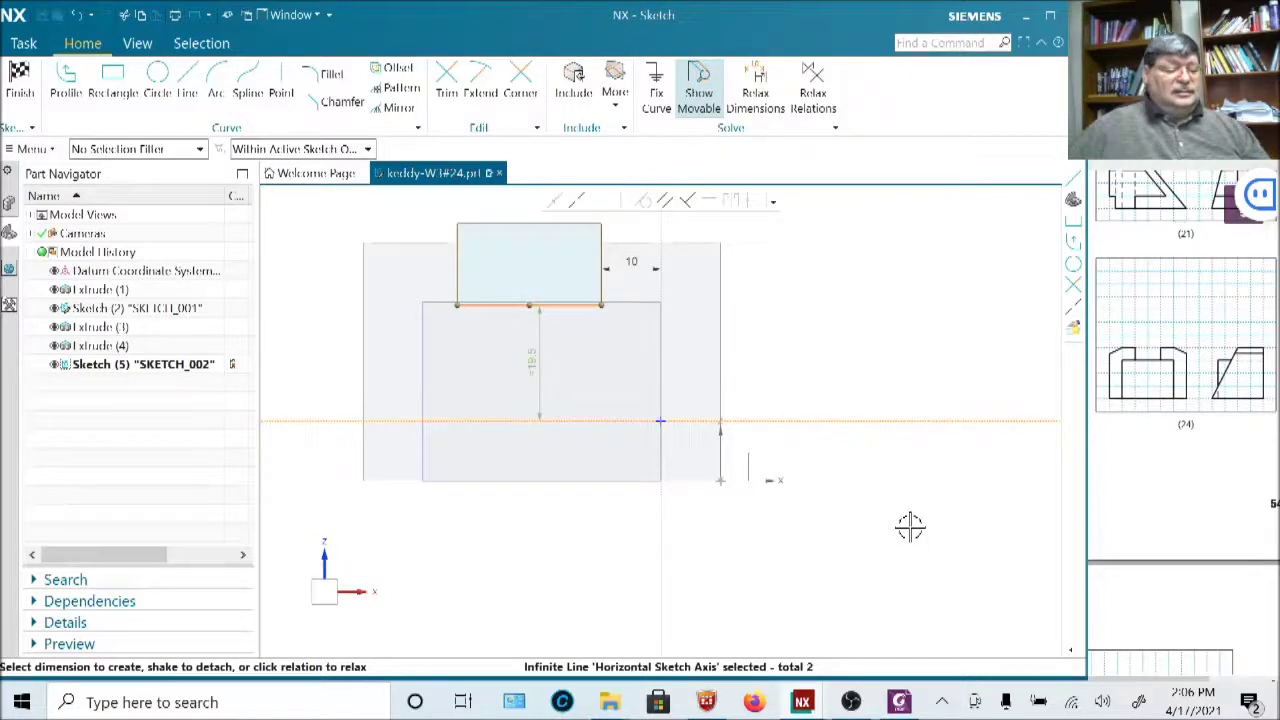
{"action": "key", "text": "Escape"}
{"action": "scroll", "coordinate": [812, 92], "scroll_direction": "down", "scroll_amount": 1}
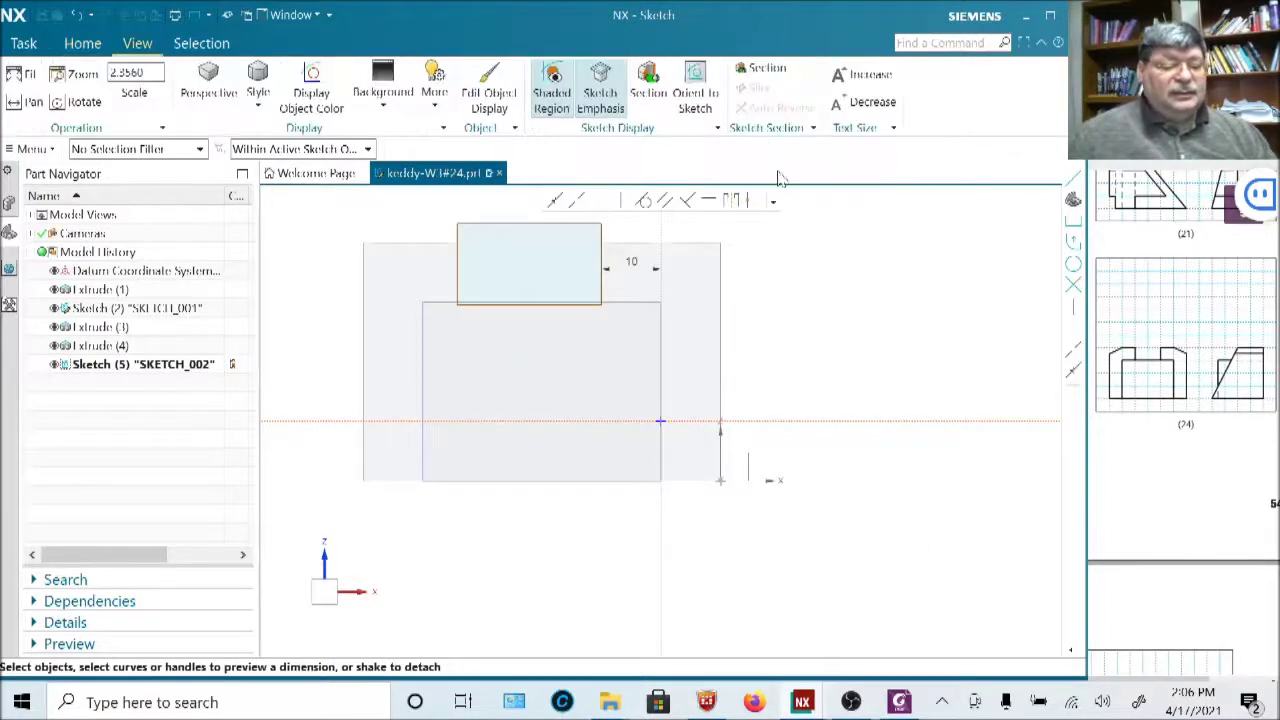
{"action": "scroll", "coordinate": [836, 391], "scroll_direction": "down", "scroll_amount": 1}
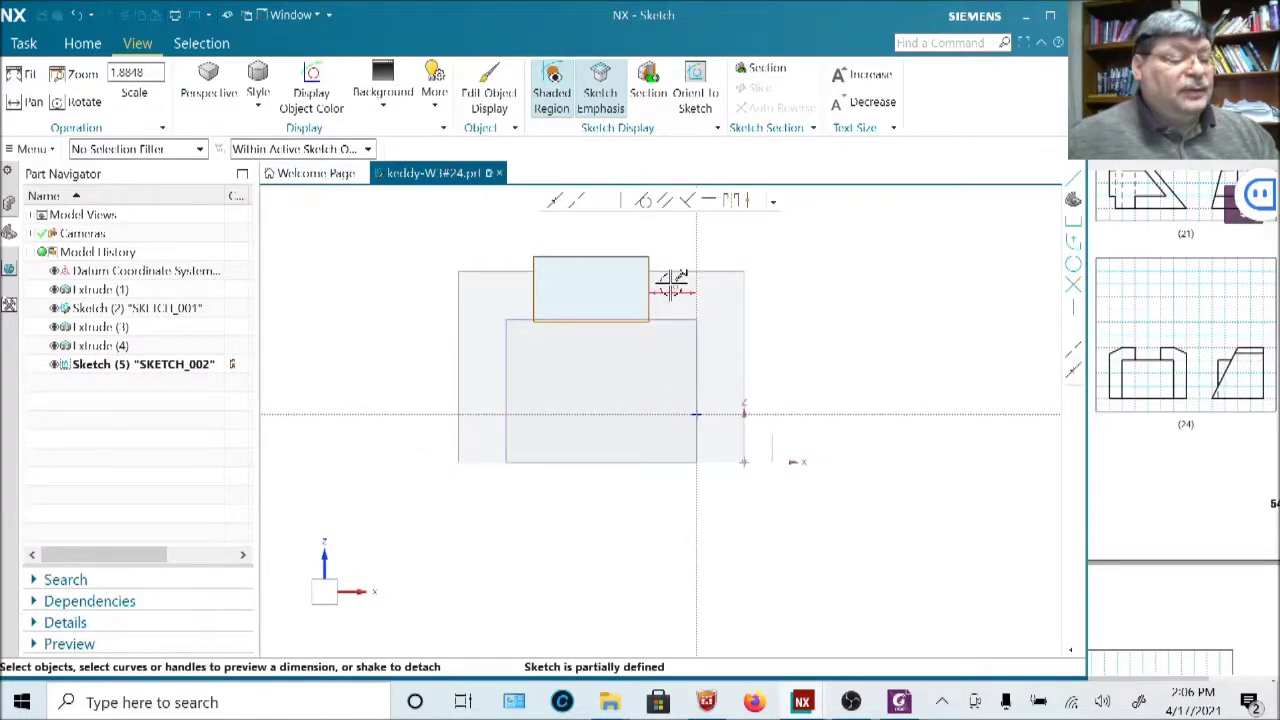
{"action": "left_click", "coordinate": [624, 322]}
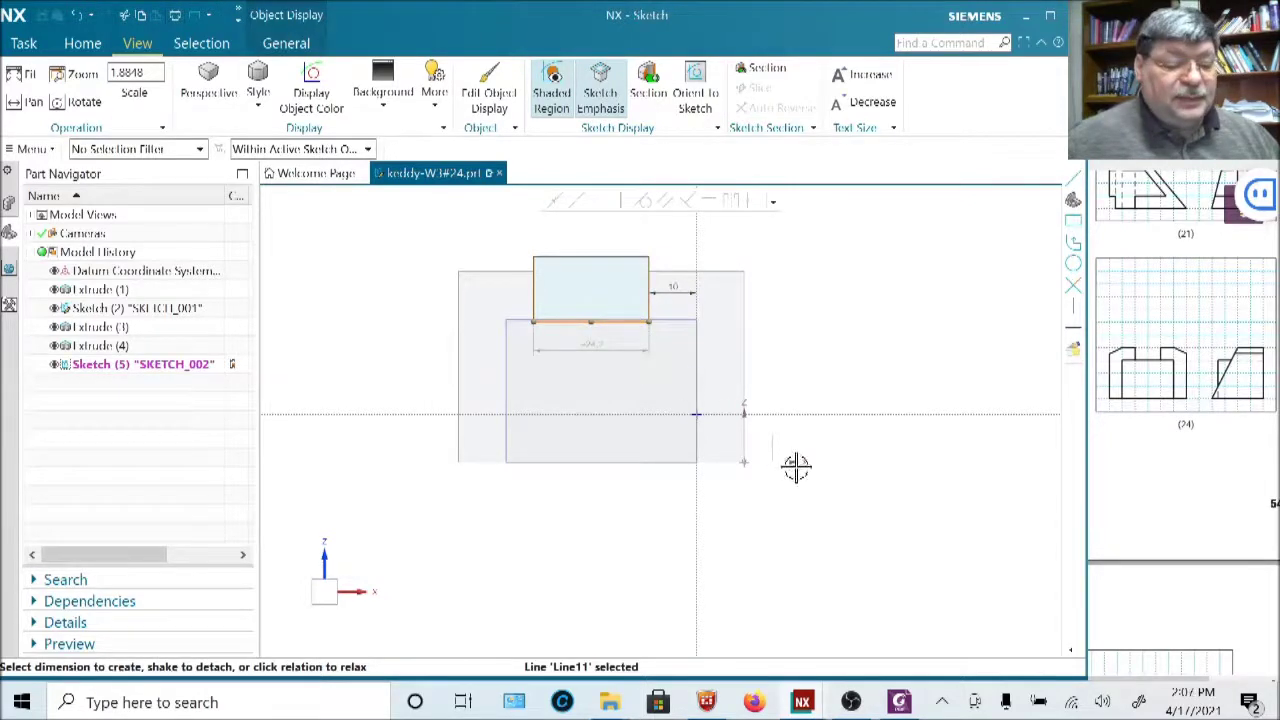
{"action": "key", "text": "Escape"}
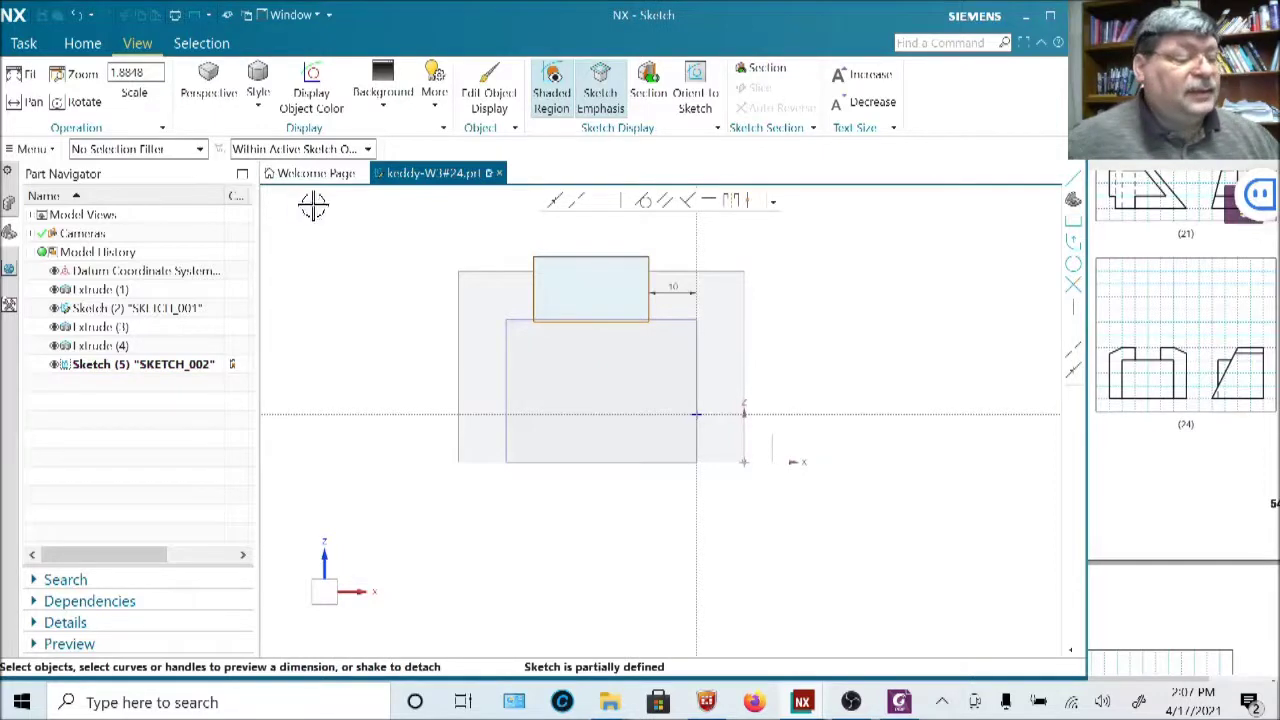
{"action": "left_click", "coordinate": [621, 322]}
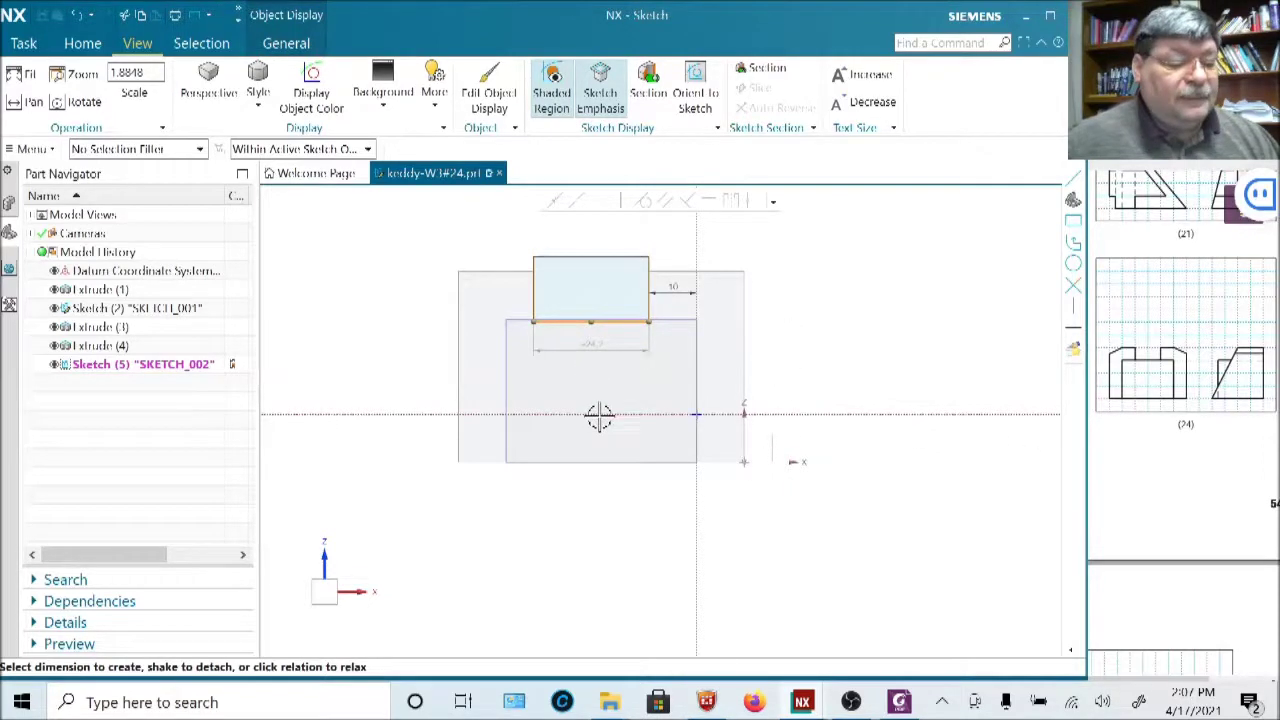
{"action": "key", "text": "Escape"}
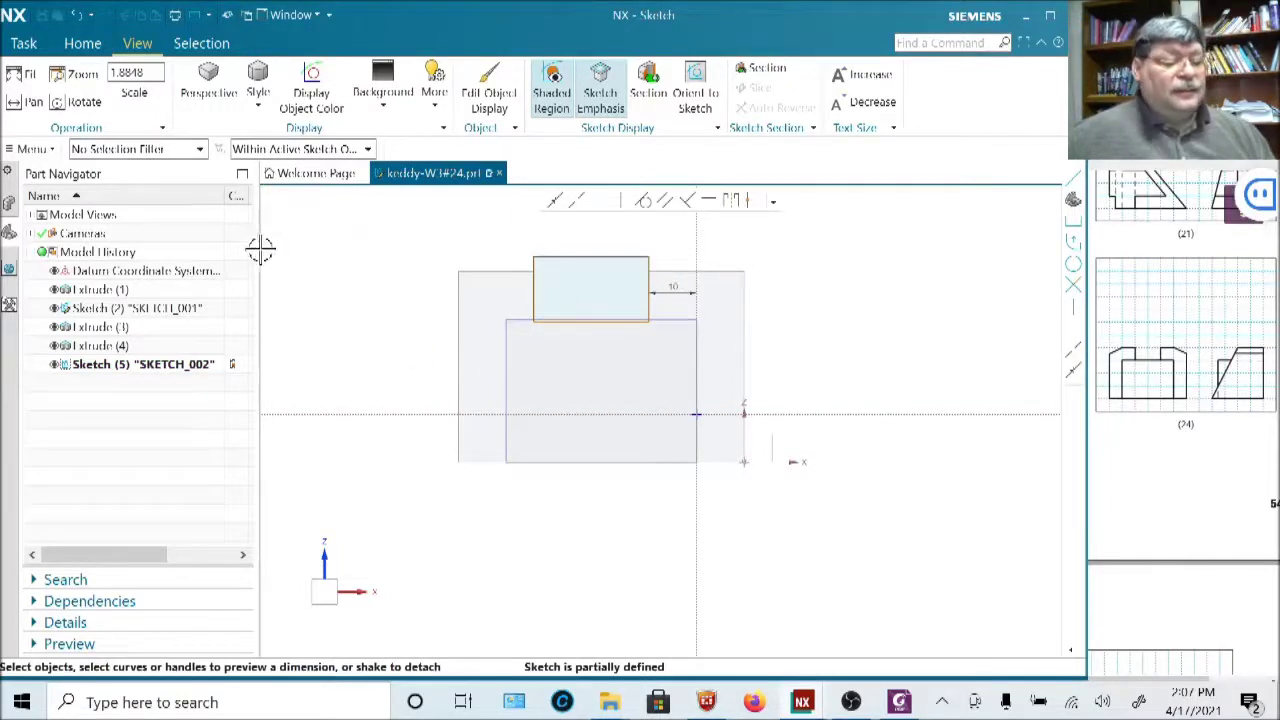
{"action": "scroll", "coordinate": [441, 334], "scroll_direction": "up", "scroll_amount": 1}
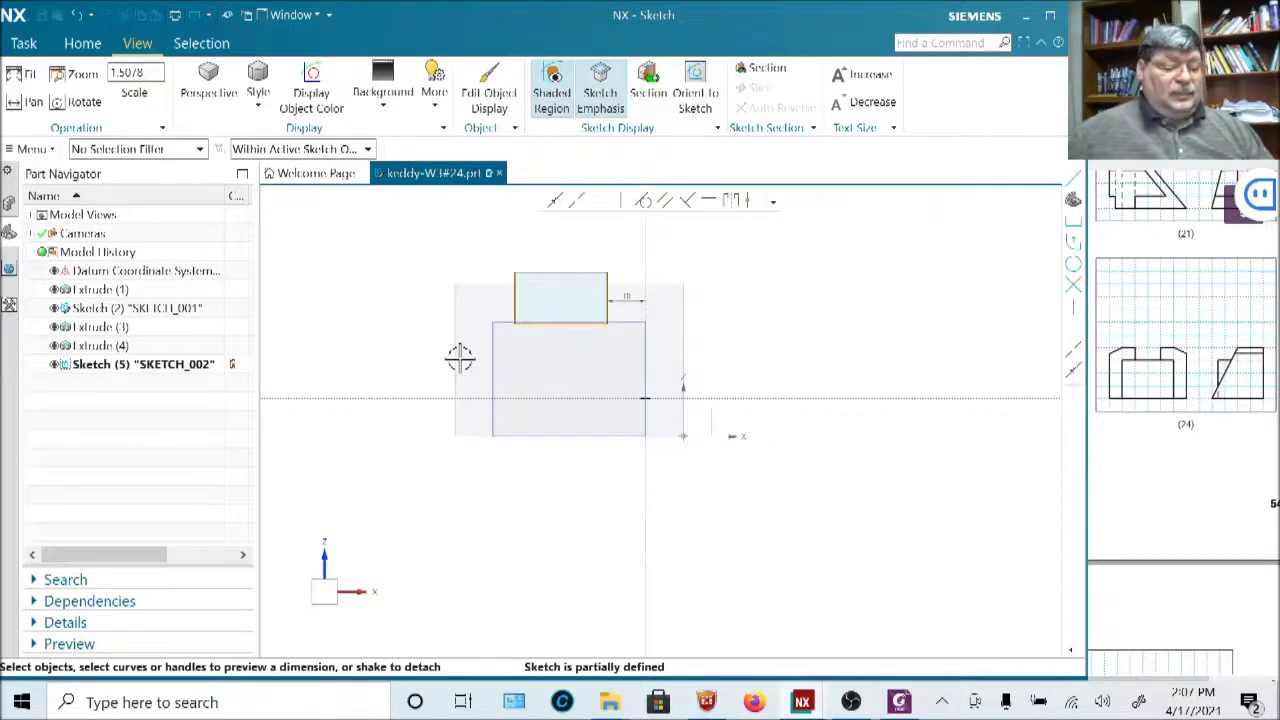
{"action": "scroll", "coordinate": [459, 358], "scroll_direction": "up", "scroll_amount": 1}
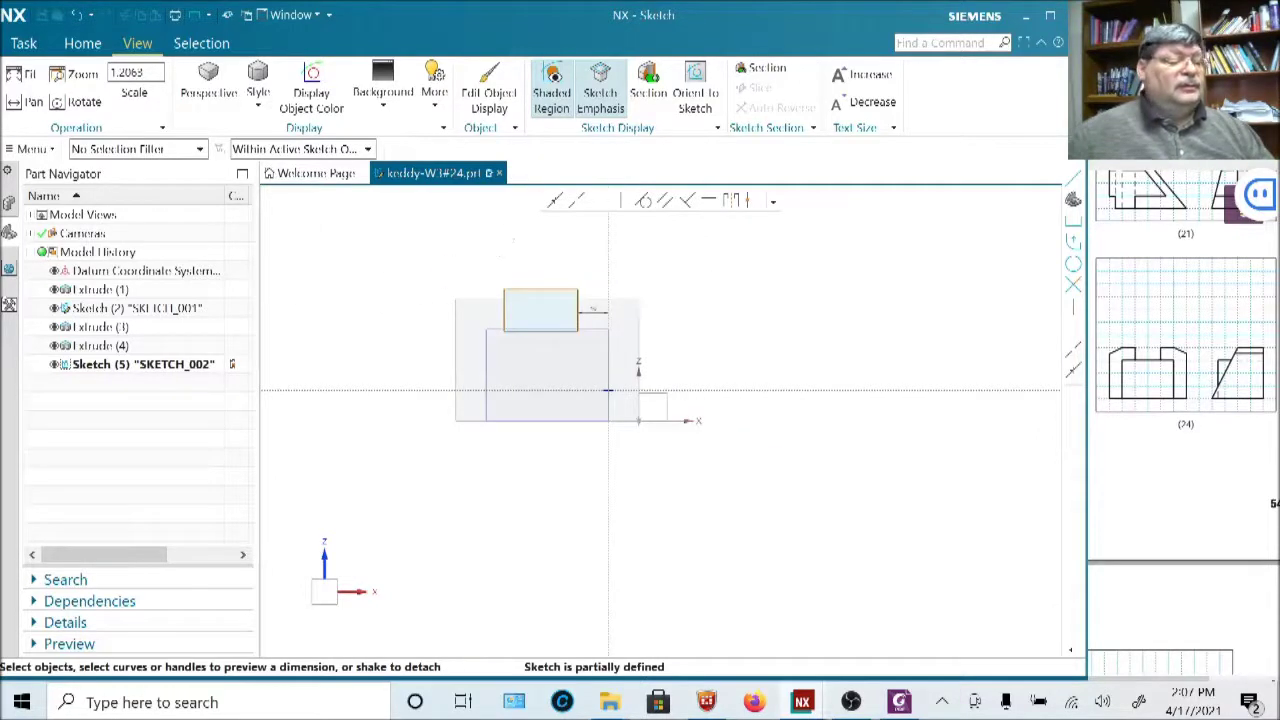
Finish the notch rectangle's sketch and leave the Extrude command without creating an extrusion.
{"action": "left_click", "coordinate": [82, 43]}
{"action": "left_click", "coordinate": [20, 86]}
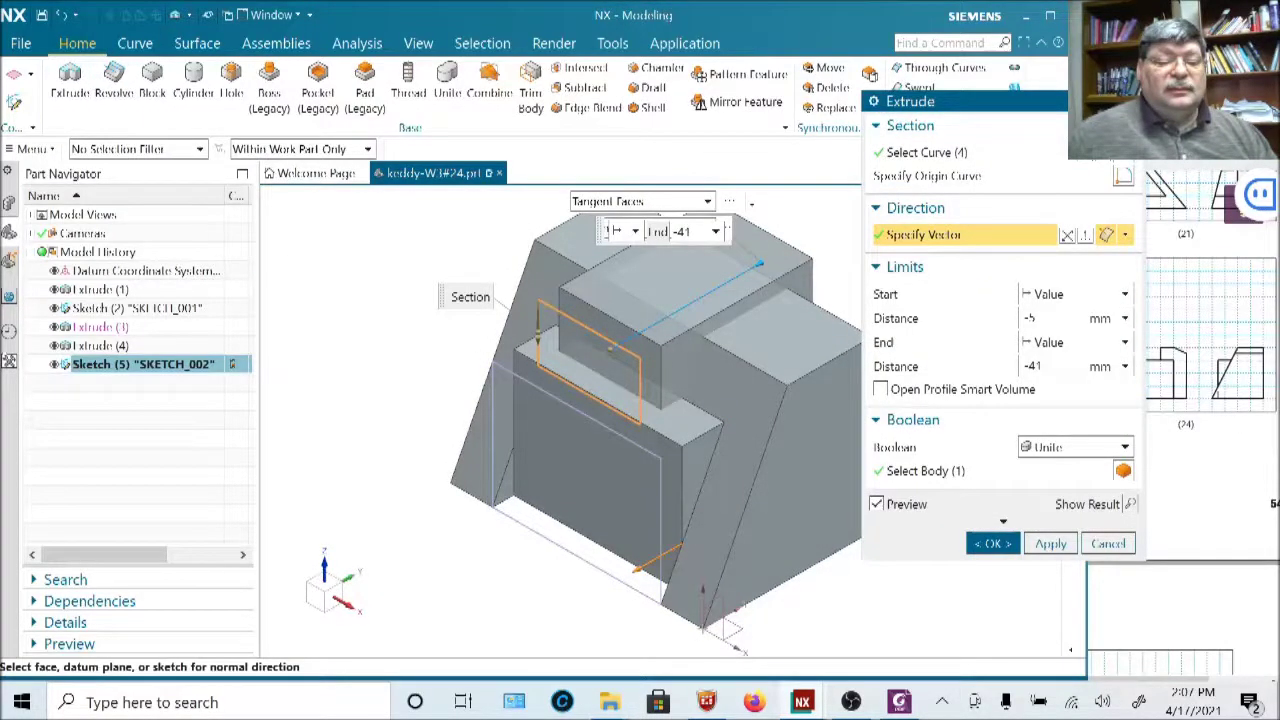
{"action": "key", "text": "Escape"}
{"action": "left_click", "coordinate": [410, 376]}
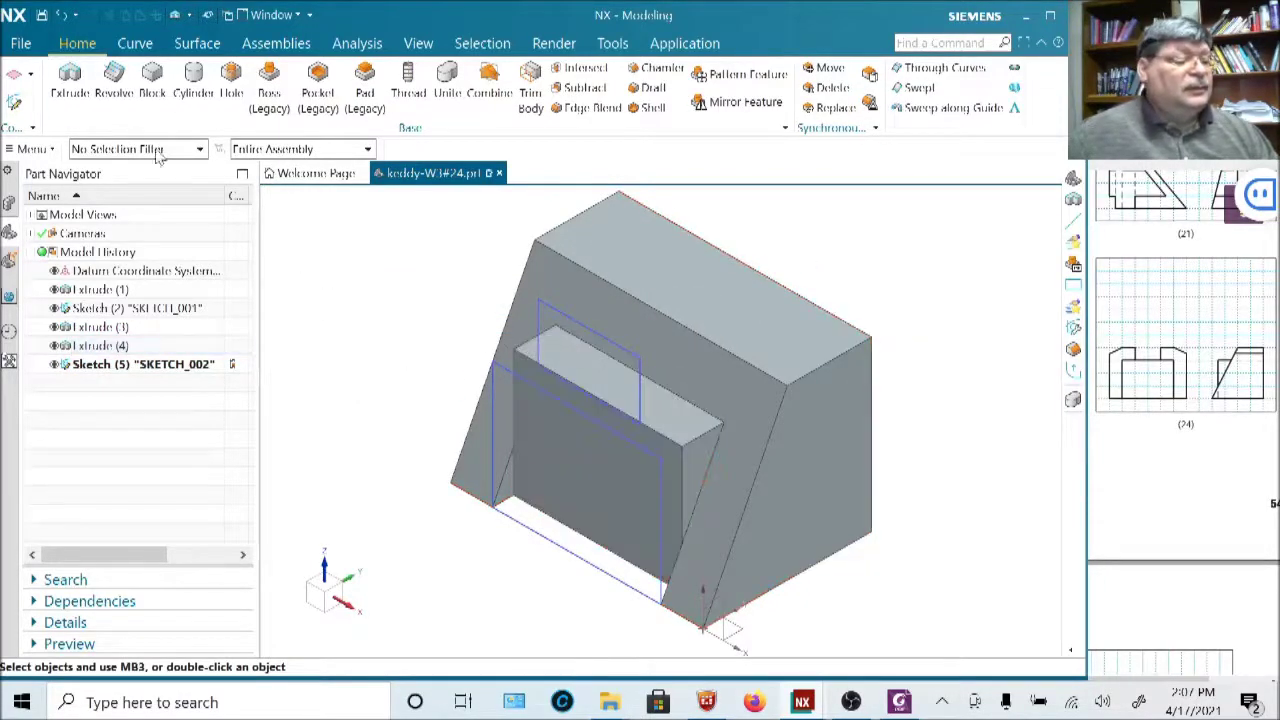
{"action": "left_click", "coordinate": [70, 80]}
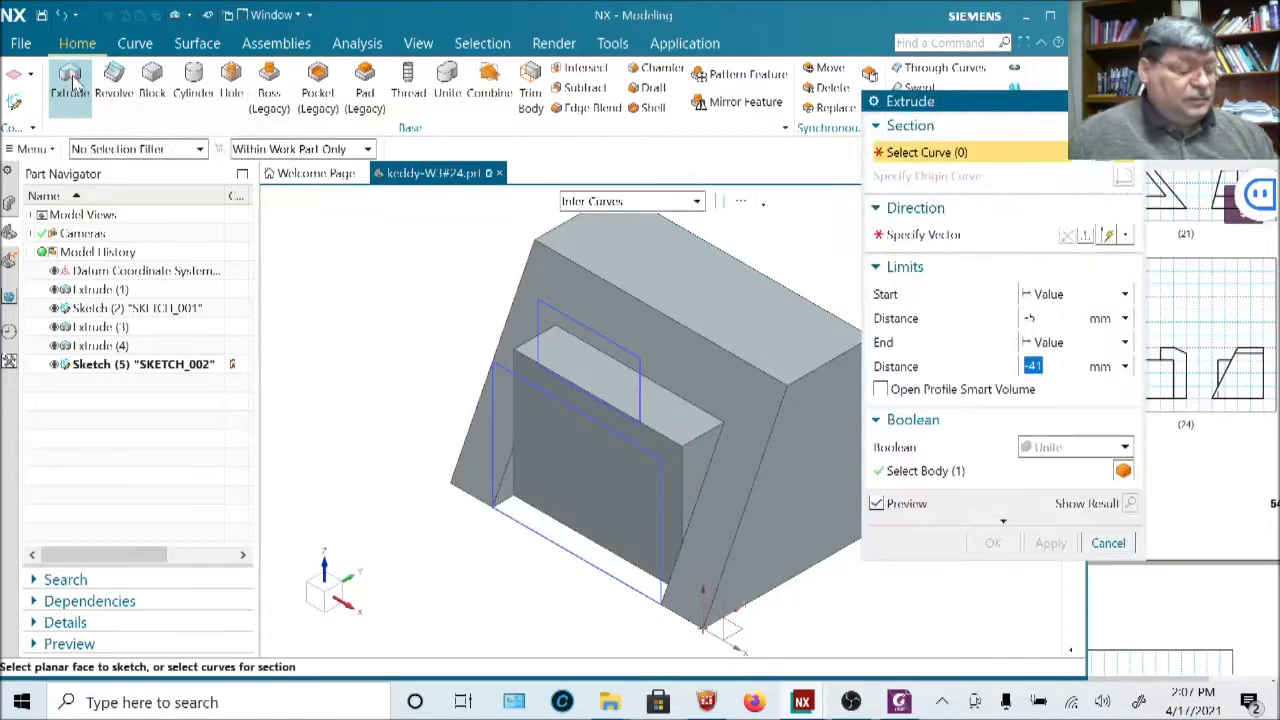
{"action": "key", "text": "Escape"}
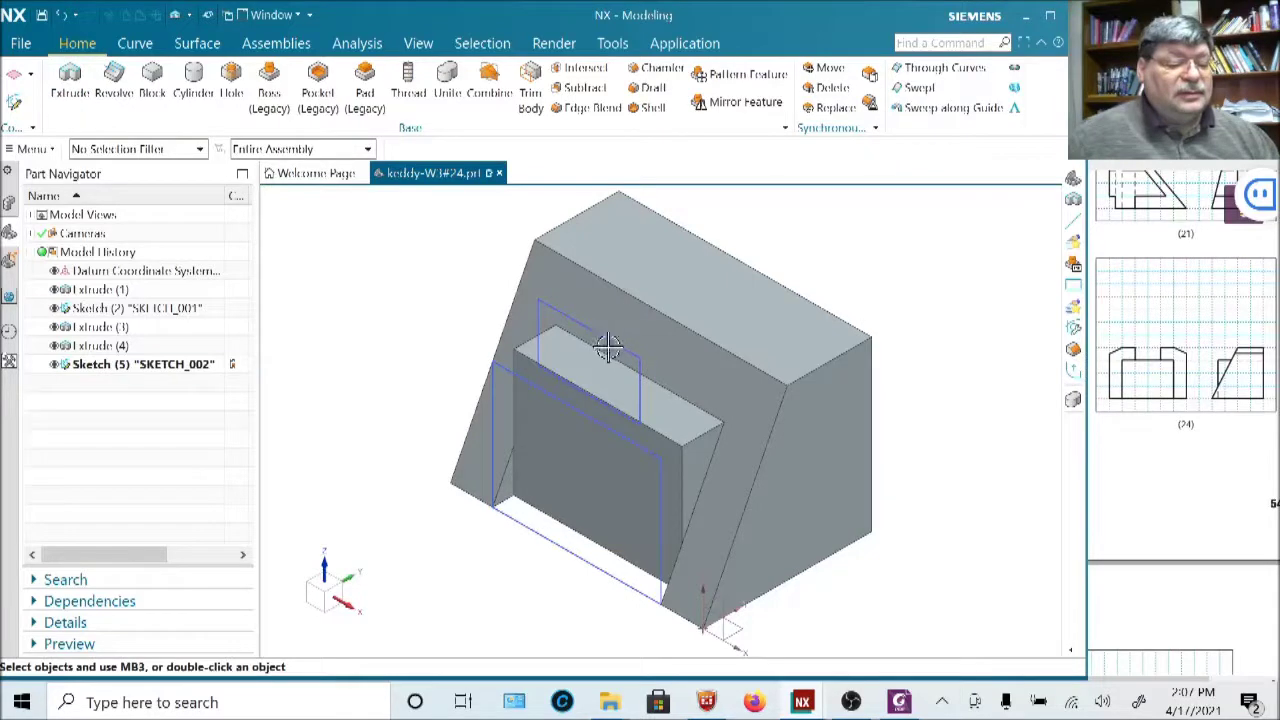
Reopen the notch rectangle's sketch to check where its horizontal axis lies, and close the sketch again.
{"action": "double_click", "coordinate": [613, 340]}
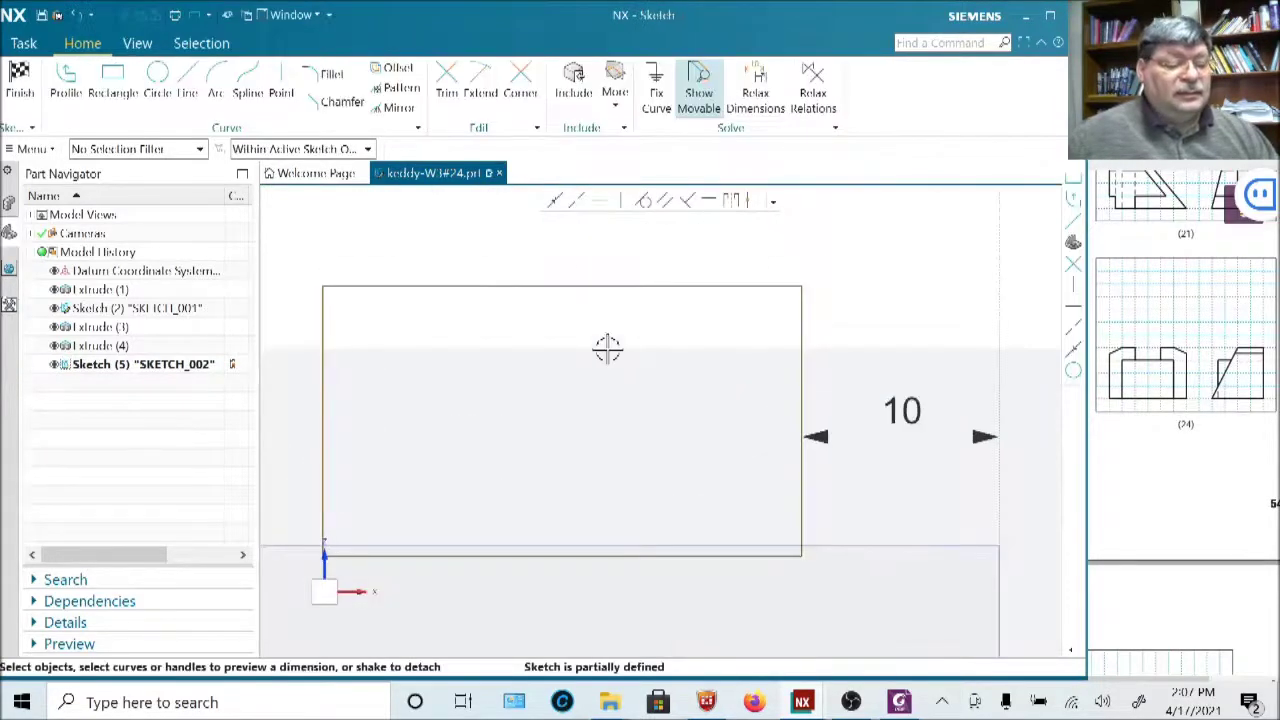
{"action": "scroll", "coordinate": [630, 377], "scroll_direction": "down", "scroll_amount": 5}
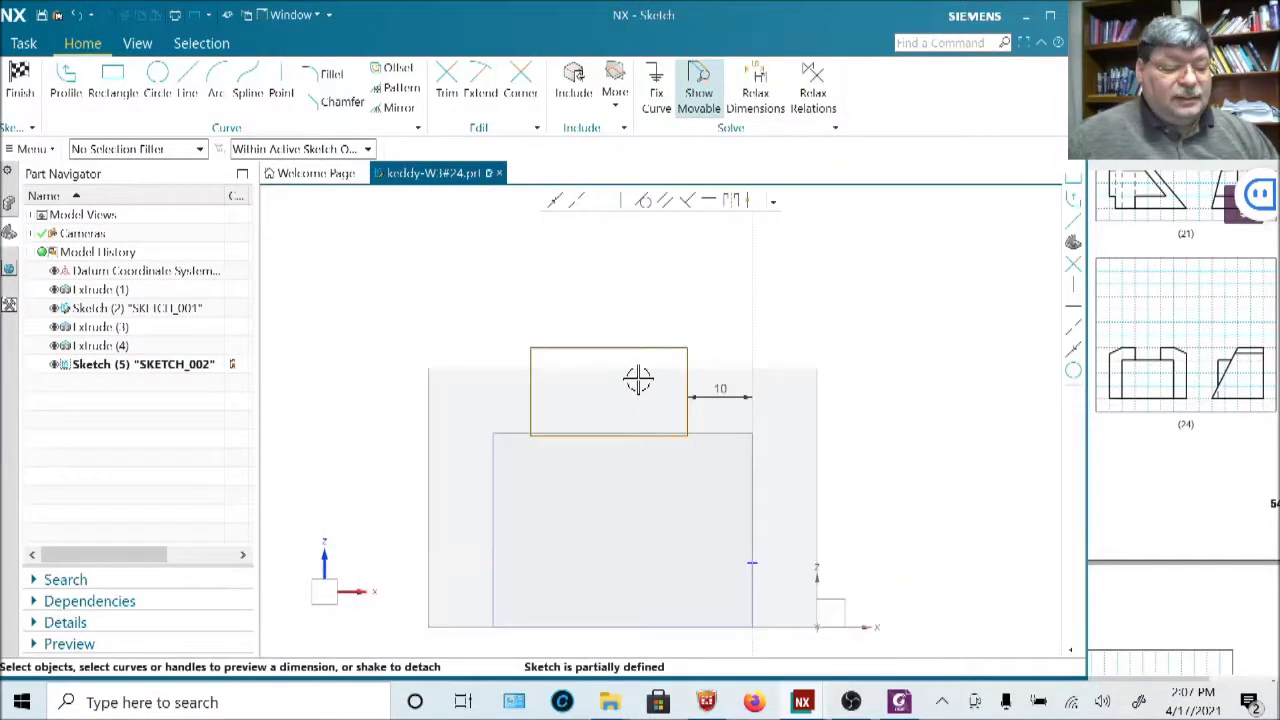
{"action": "right_click", "coordinate": [758, 563]}
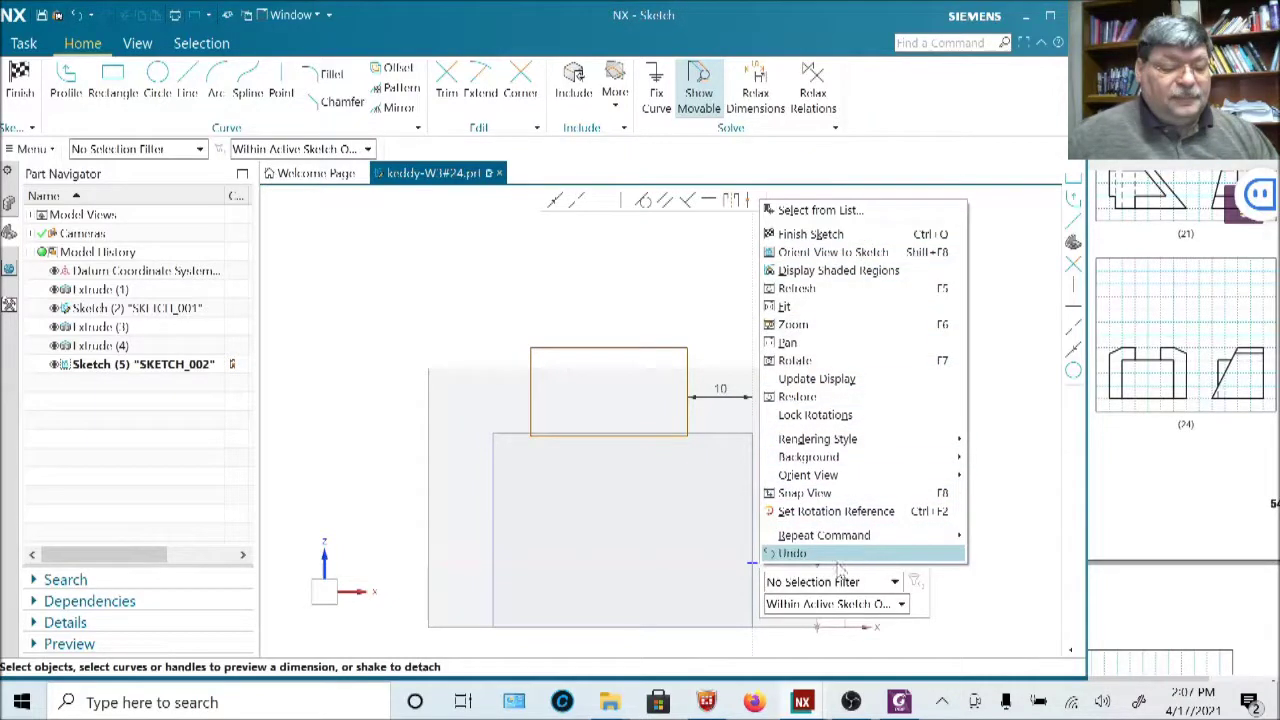
{"action": "left_click", "coordinate": [752, 560]}
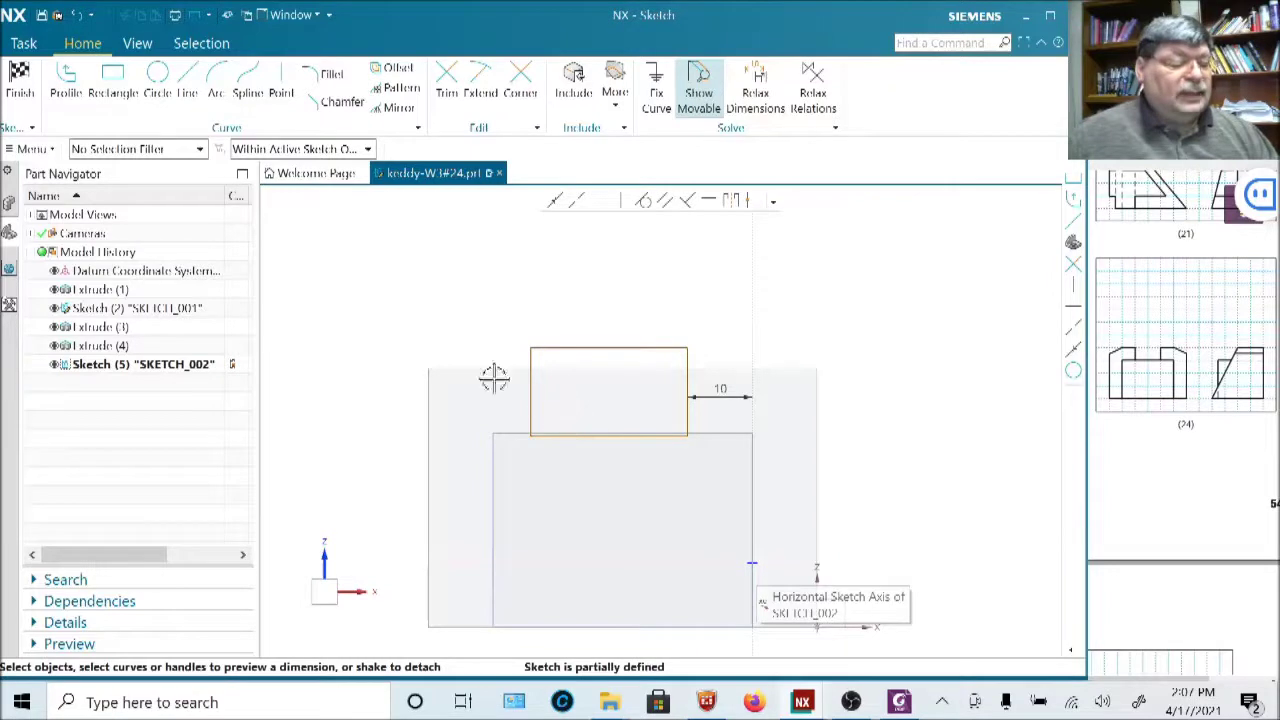
{"action": "left_click", "coordinate": [12, 85]}
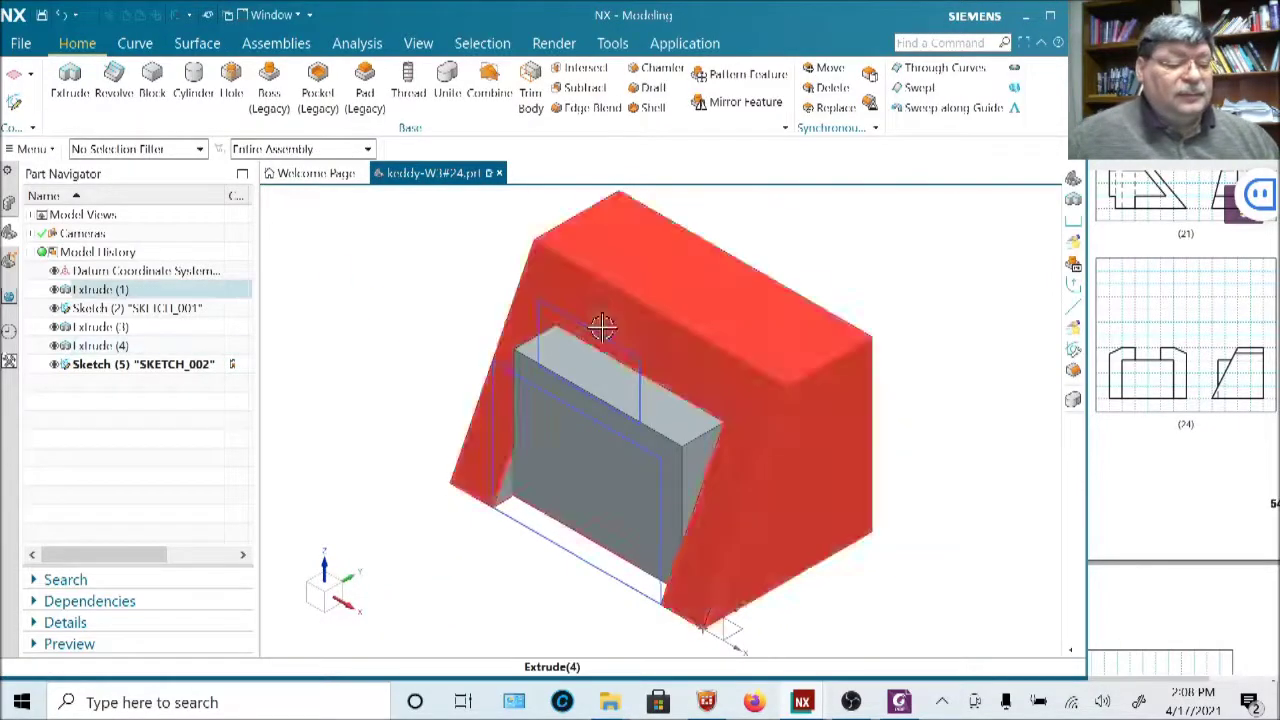
Delete the notch rectangle's sketch from the model.
{"action": "left_click", "coordinate": [596, 333]}
{"action": "right_click", "coordinate": [597, 332]}
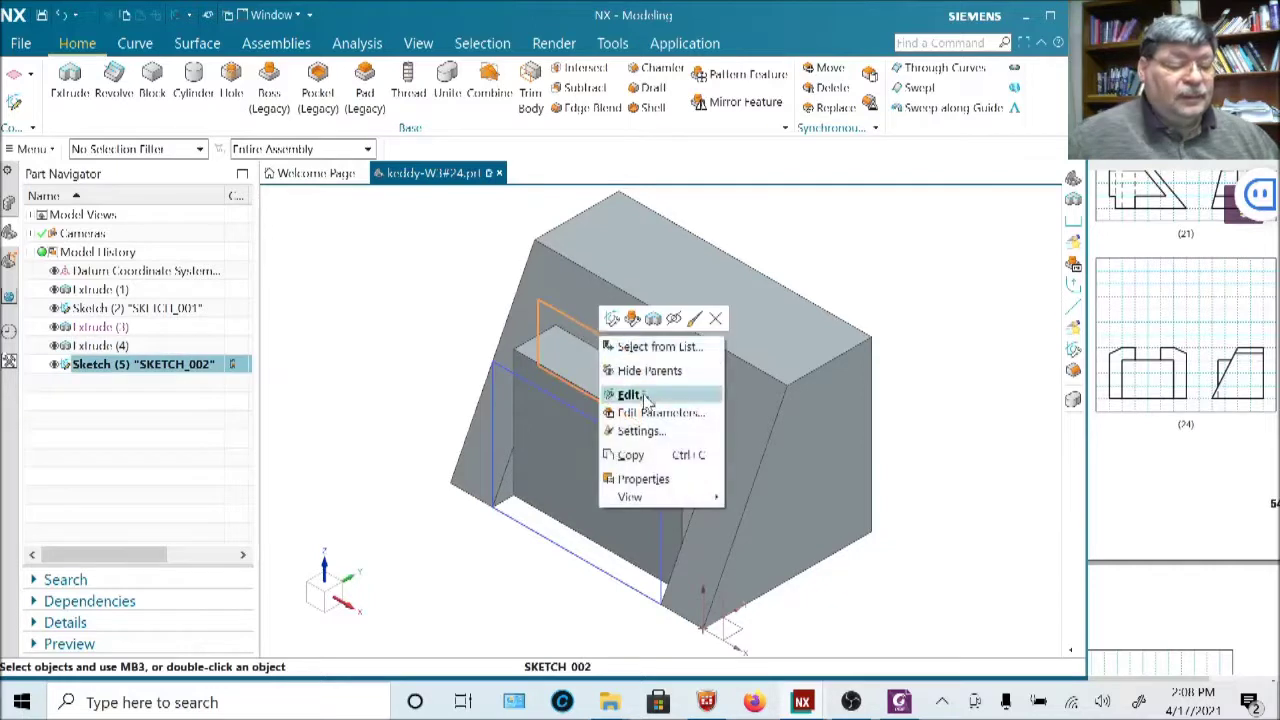
{"action": "left_click", "coordinate": [715, 318]}
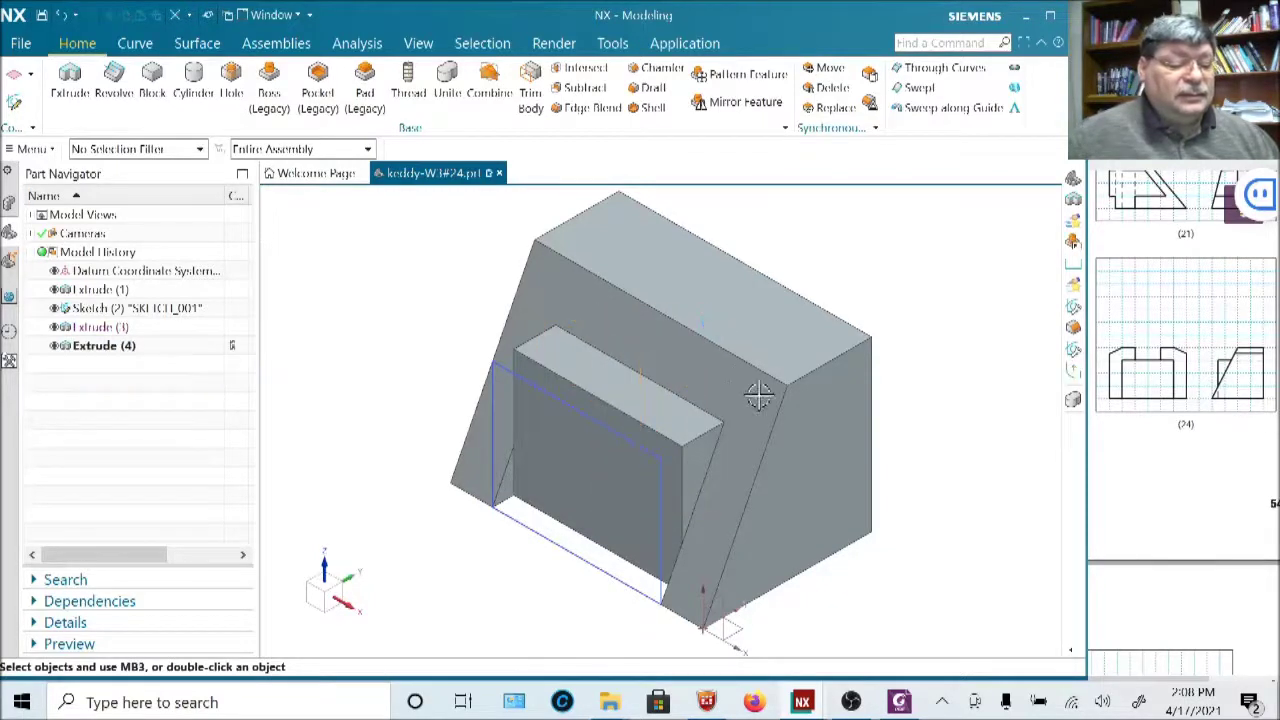
Begin a new extrusion and open its section sketch on the XZ plane of the datum coordinate system.
{"action": "left_click", "coordinate": [69, 80]}
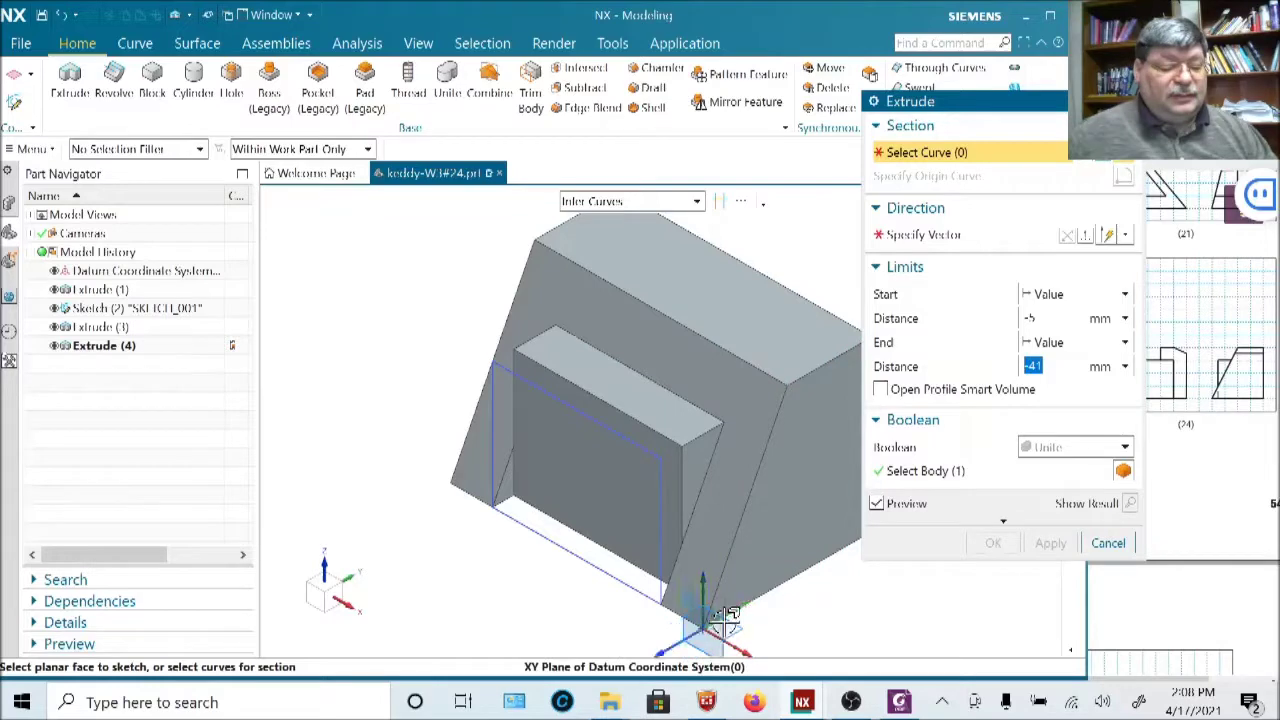
{"action": "left_click", "coordinate": [730, 622]}
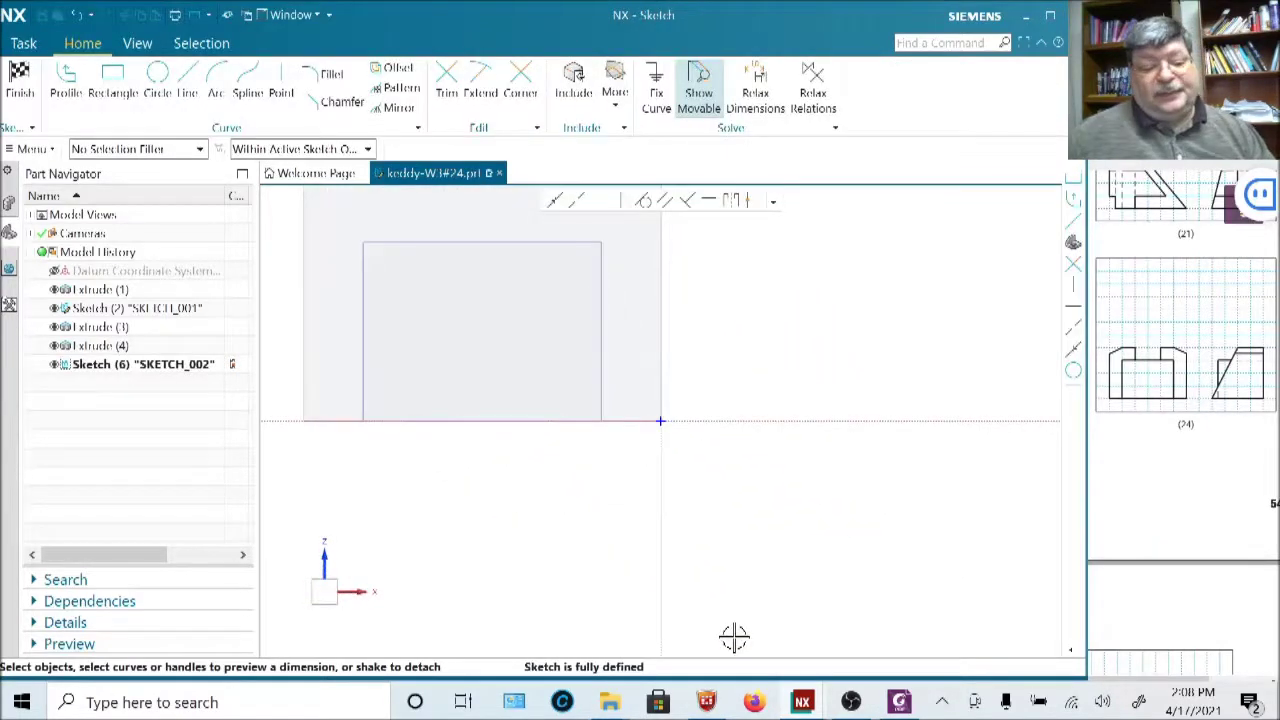
Draw a two-point rectangle about 24 mm wide and 12 mm high, from above the slanted block's top edge to the protruding block's top edge.
{"action": "scroll", "coordinate": [712, 532], "scroll_direction": "down", "scroll_amount": 1}
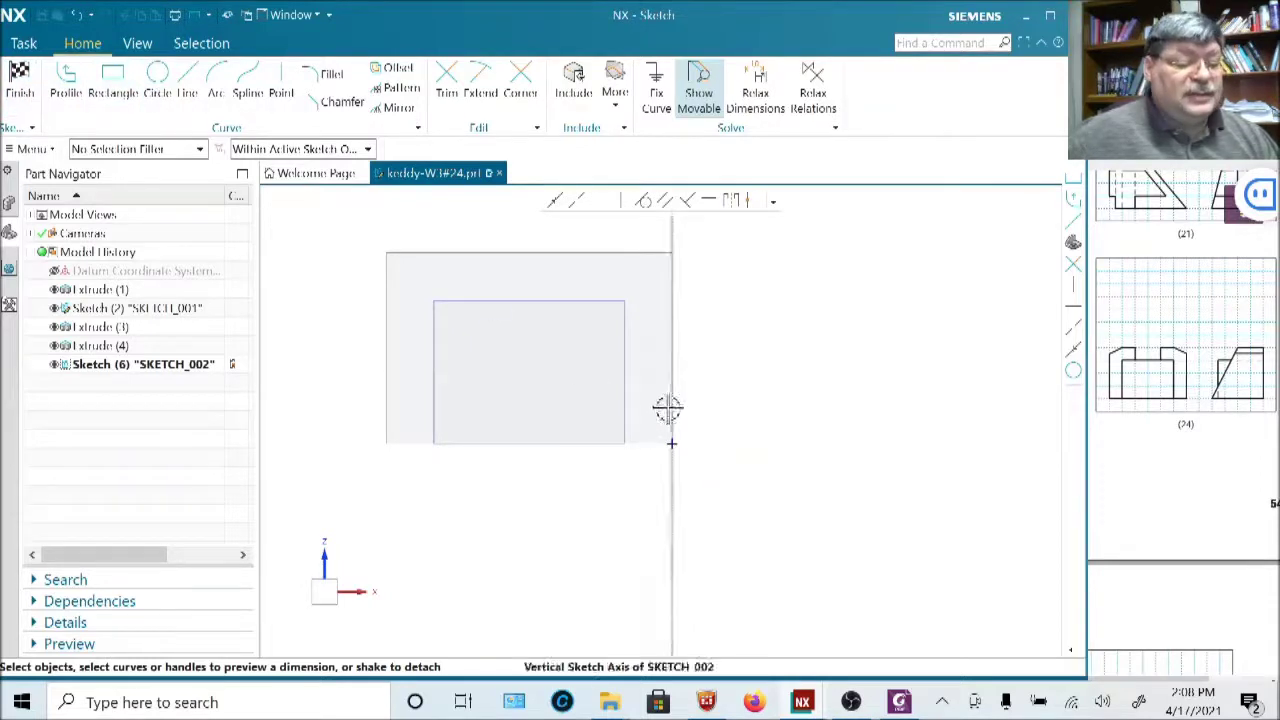
{"action": "left_click", "coordinate": [116, 86]}
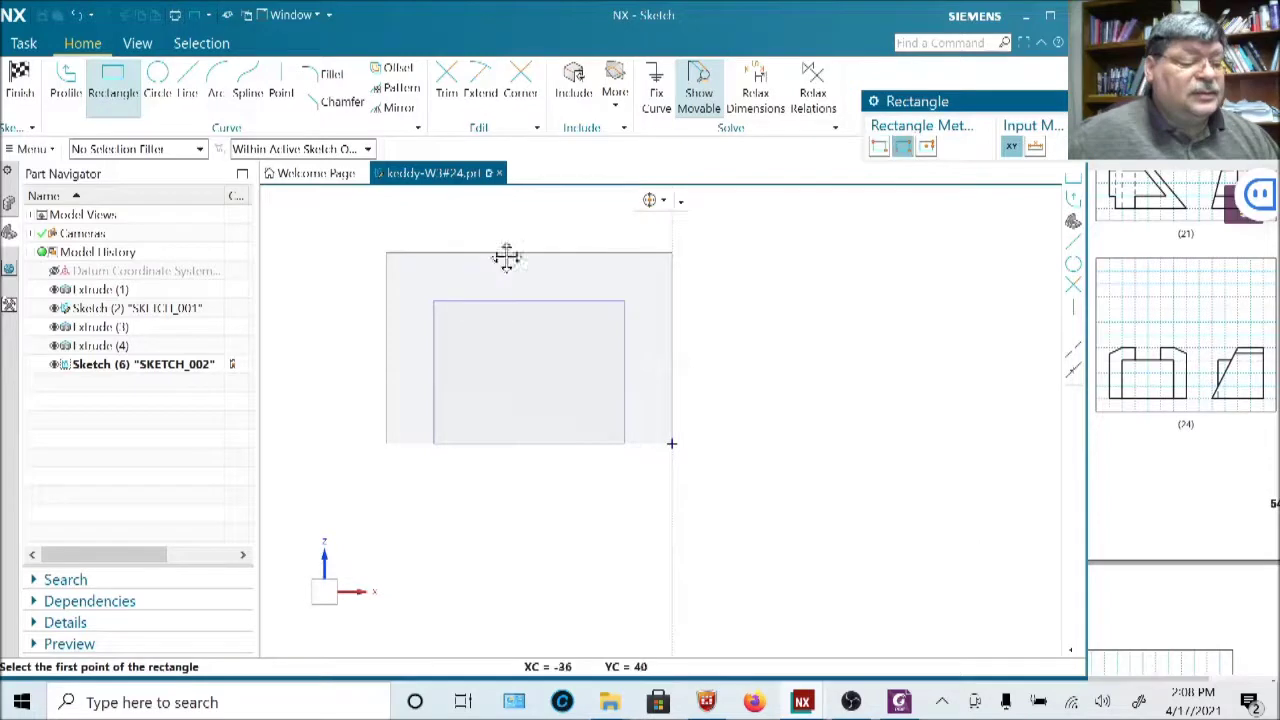
{"action": "left_click", "coordinate": [474, 240]}
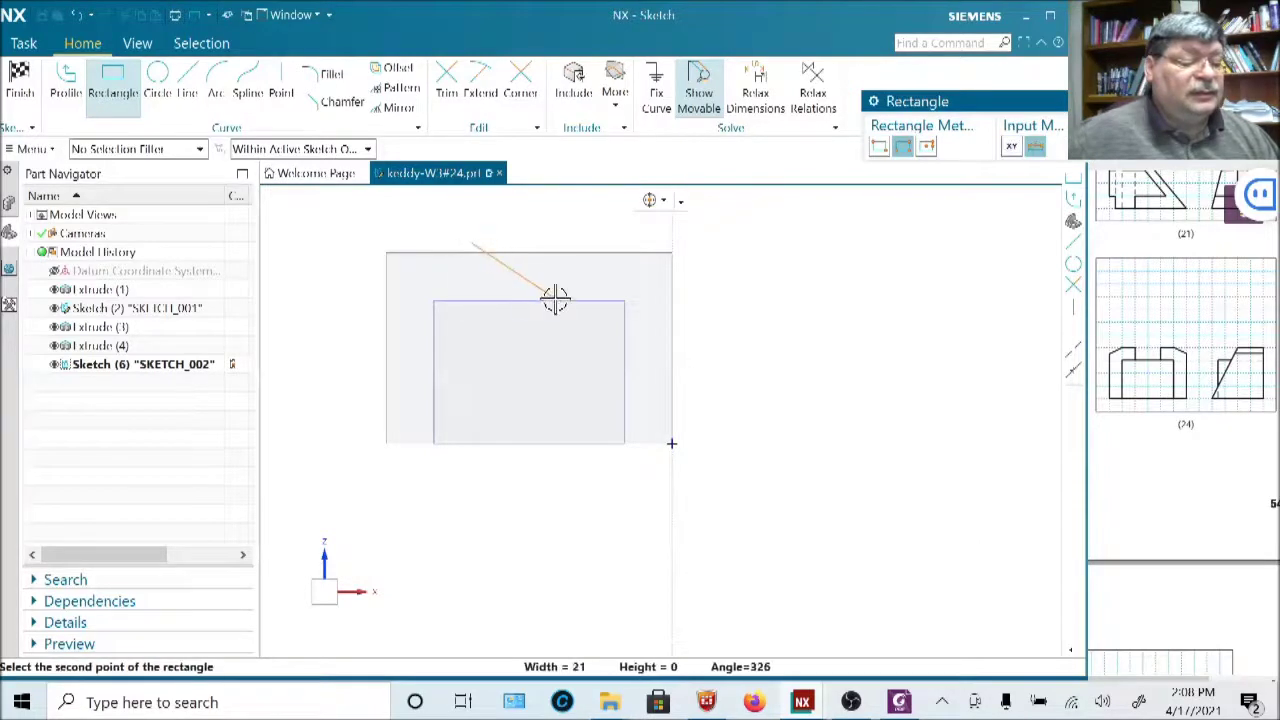
{"action": "left_click", "coordinate": [878, 148]}
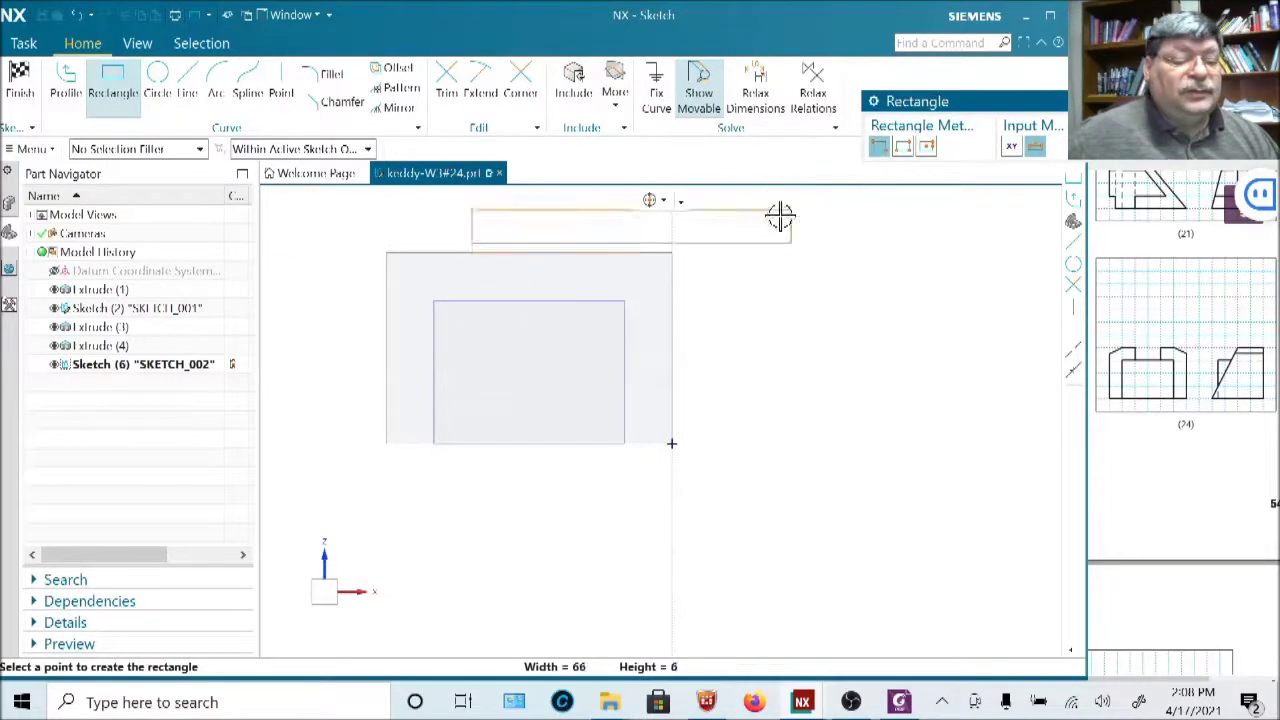
{"action": "left_click", "coordinate": [587, 299]}
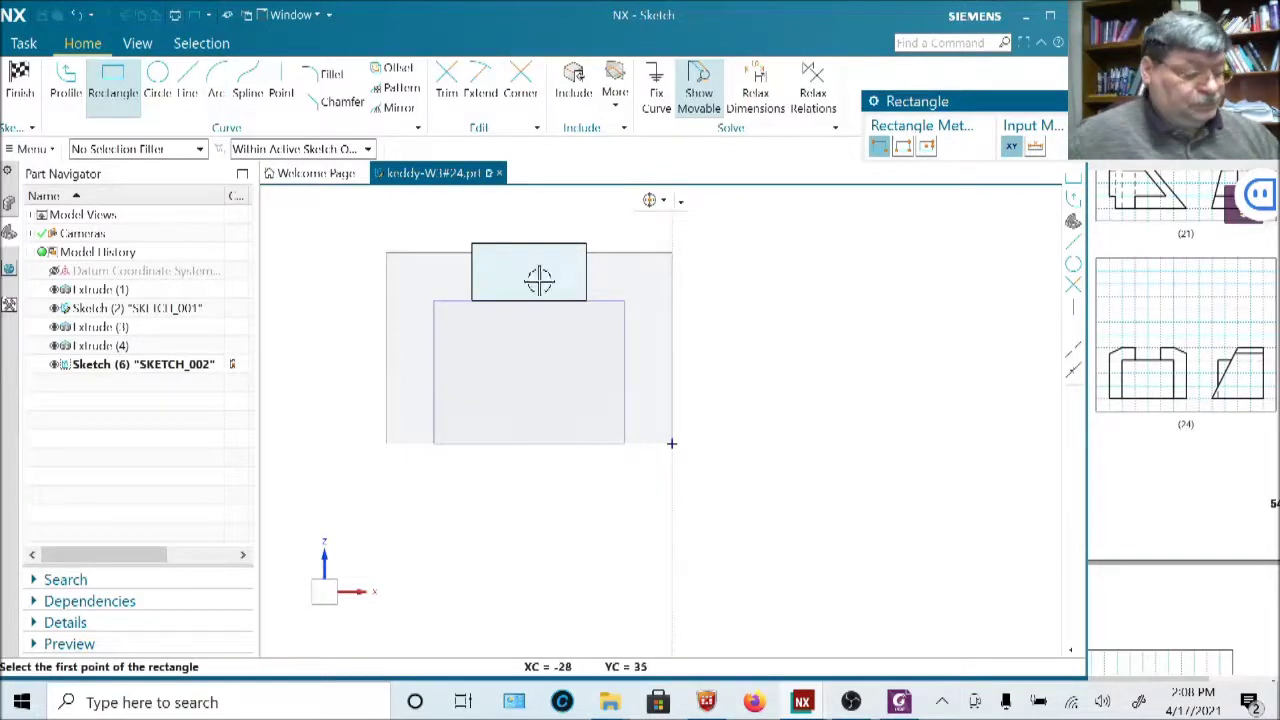
{"action": "key", "text": "Escape"}
Dimension the rectangle's bottom edge 30 mm above the horizontal sketch axis.
{"action": "left_click", "coordinate": [495, 300]}
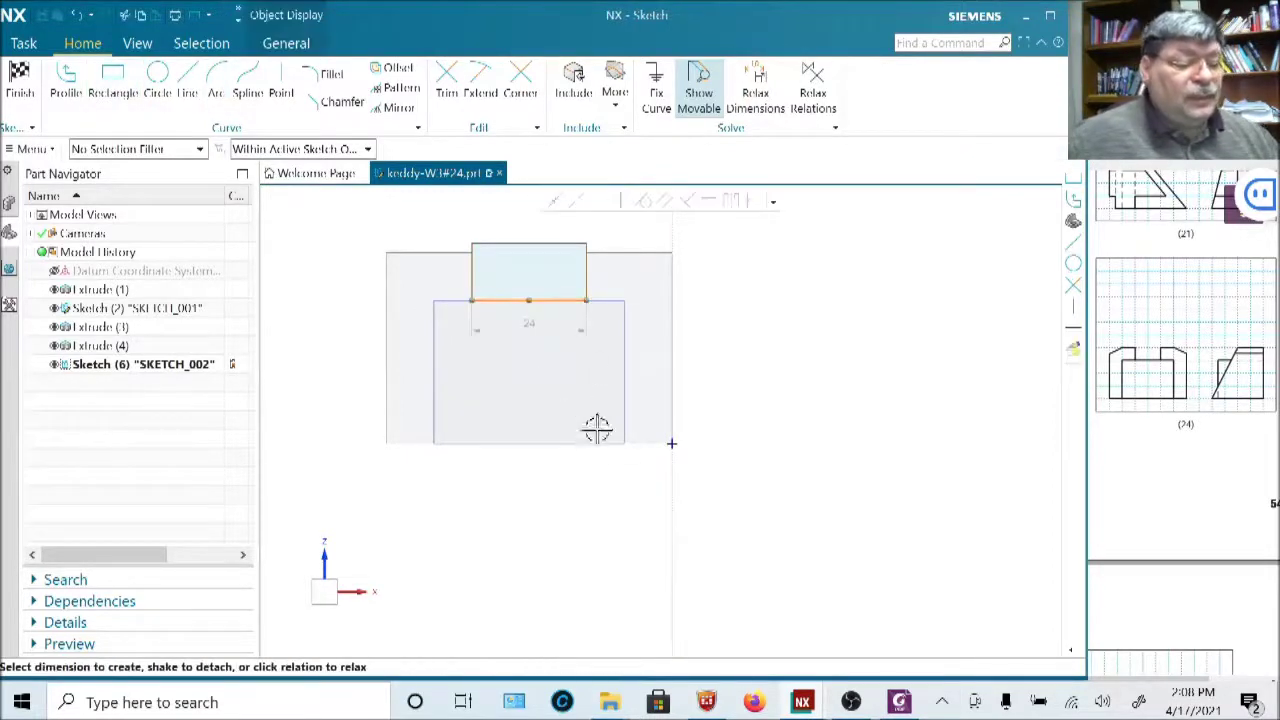
{"action": "left_click", "coordinate": [703, 441]}
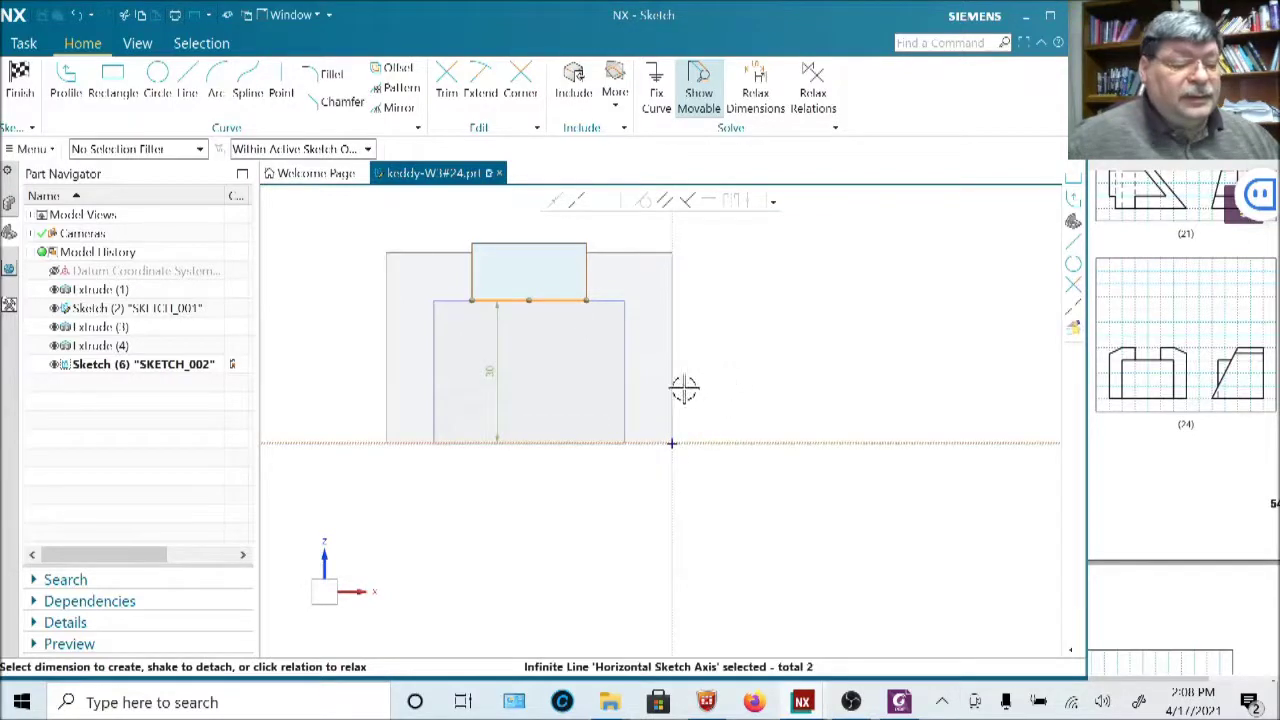
{"action": "left_click", "coordinate": [489, 370]}
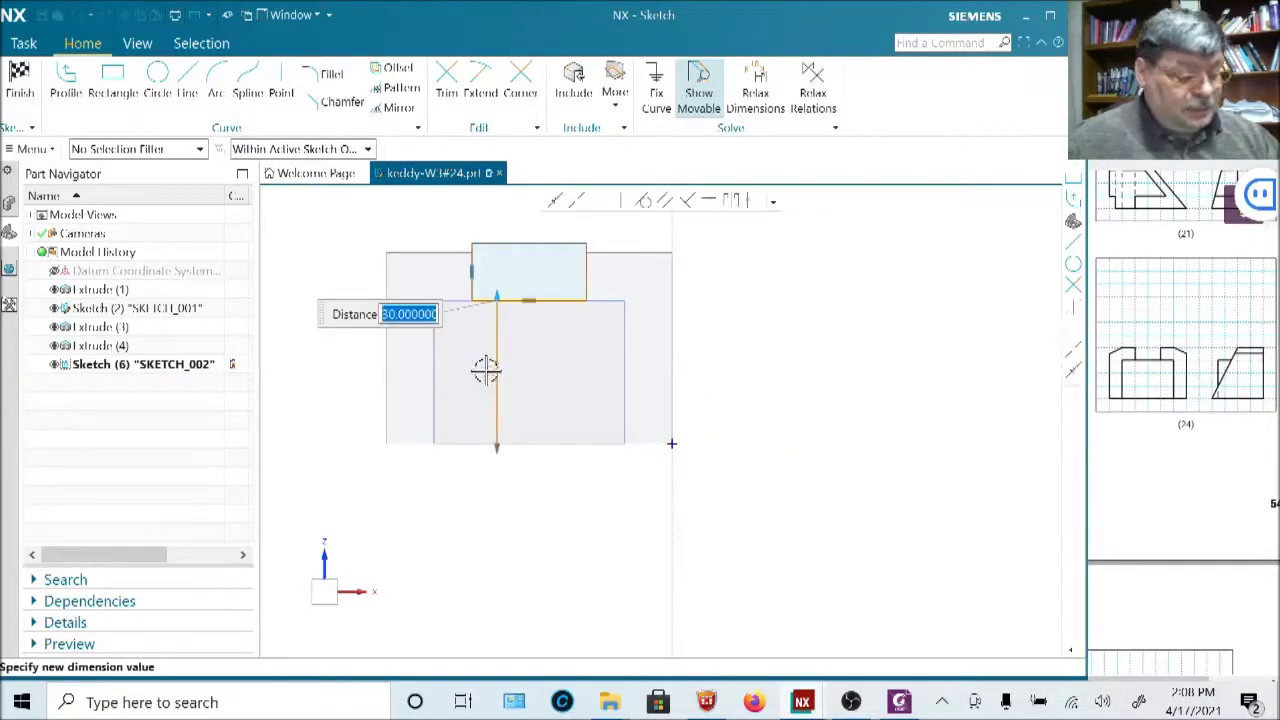
{"action": "type", "text": "30"}
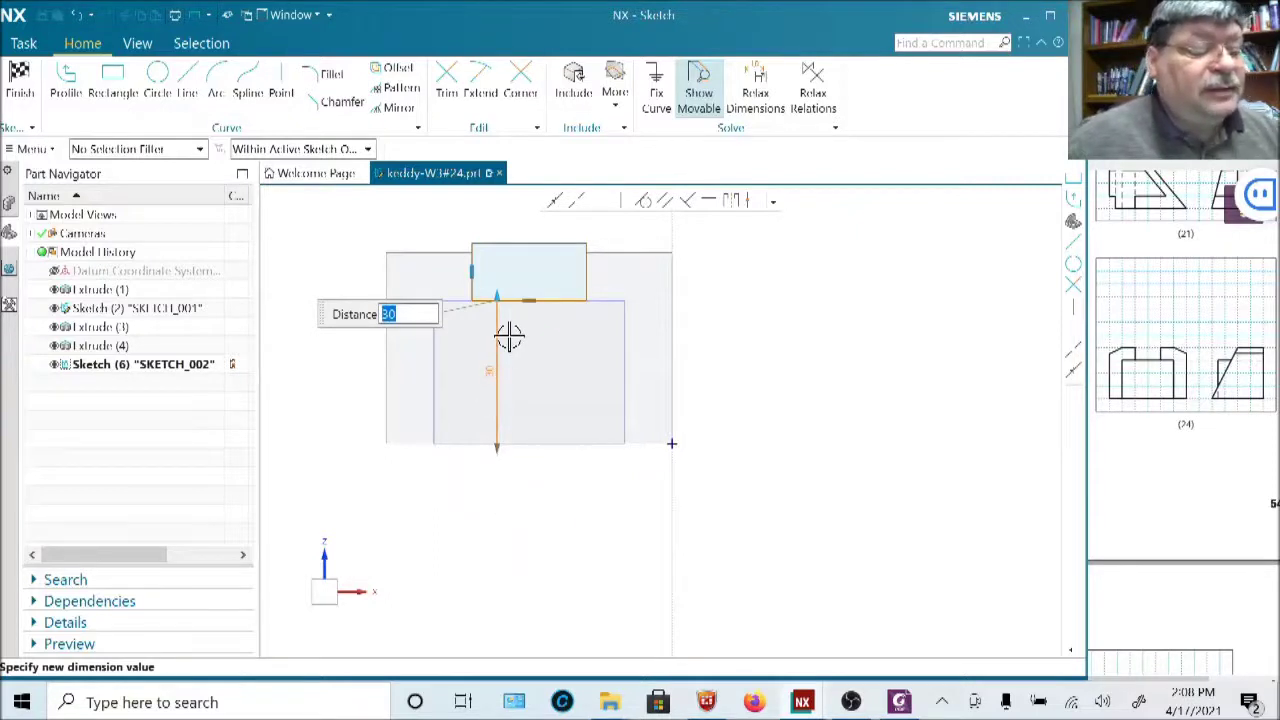
{"action": "key", "text": "Return"}
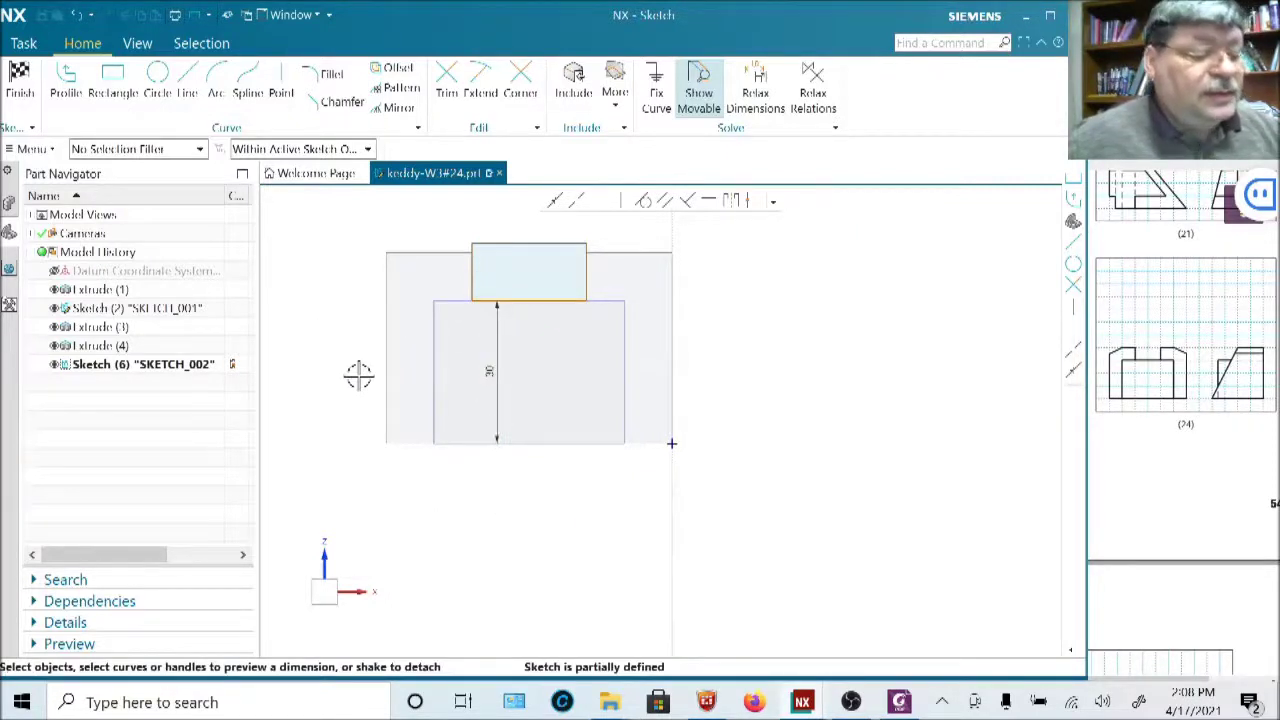
Dimension the notch rectangle's height as 10 mm.
{"action": "left_click", "coordinate": [587, 265]}
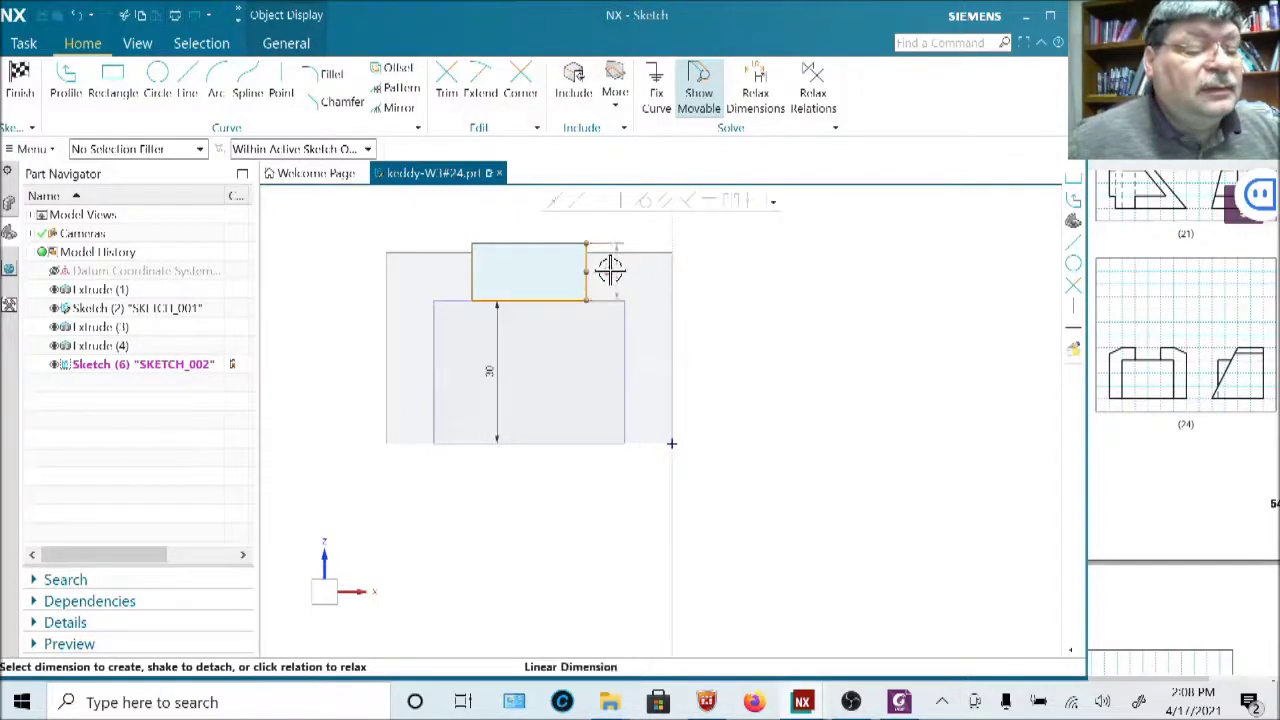
{"action": "left_click", "coordinate": [607, 275]}
{"action": "type", "text": "1"}
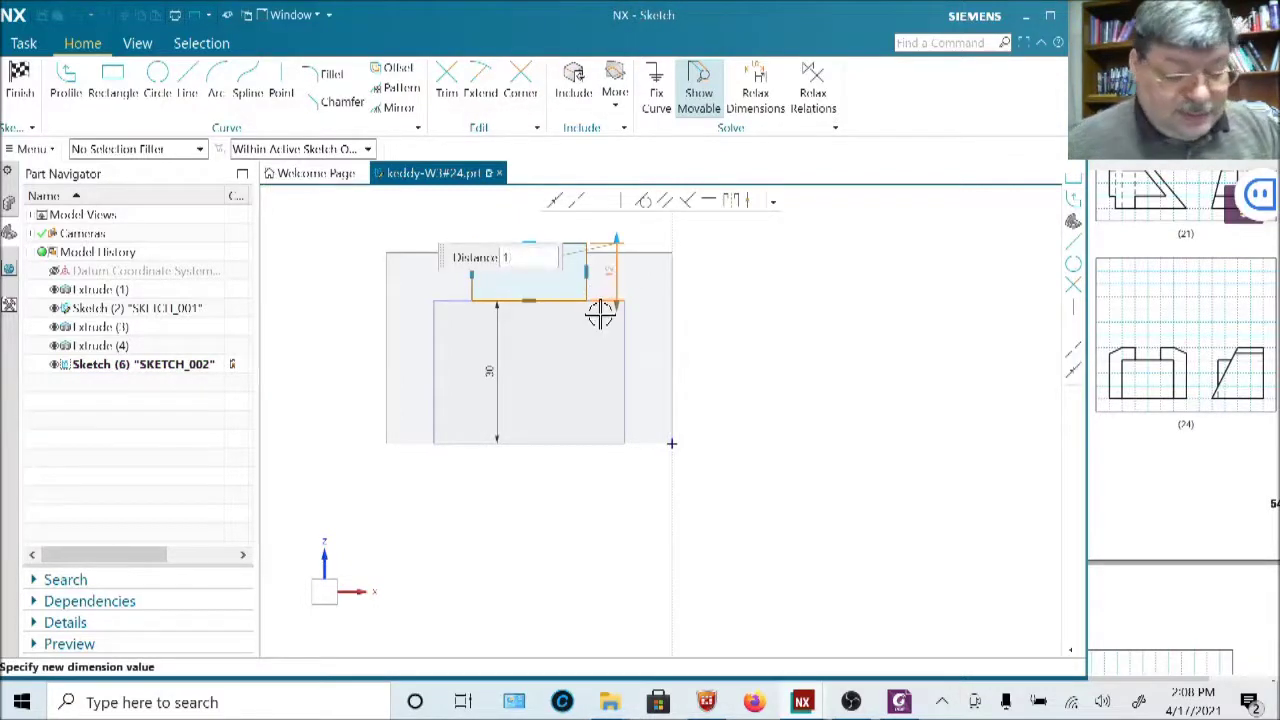
{"action": "type", "text": "0"}
{"action": "key", "text": "Return"}
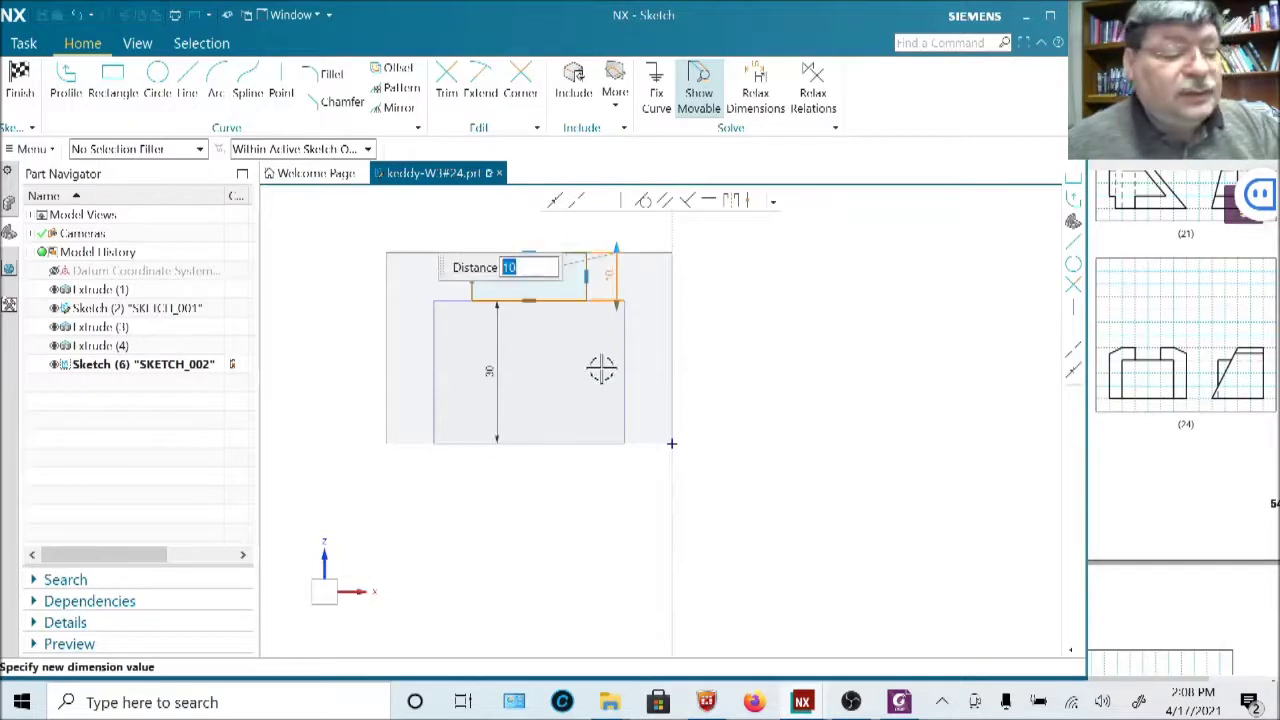
{"action": "left_click", "coordinate": [654, 417]}
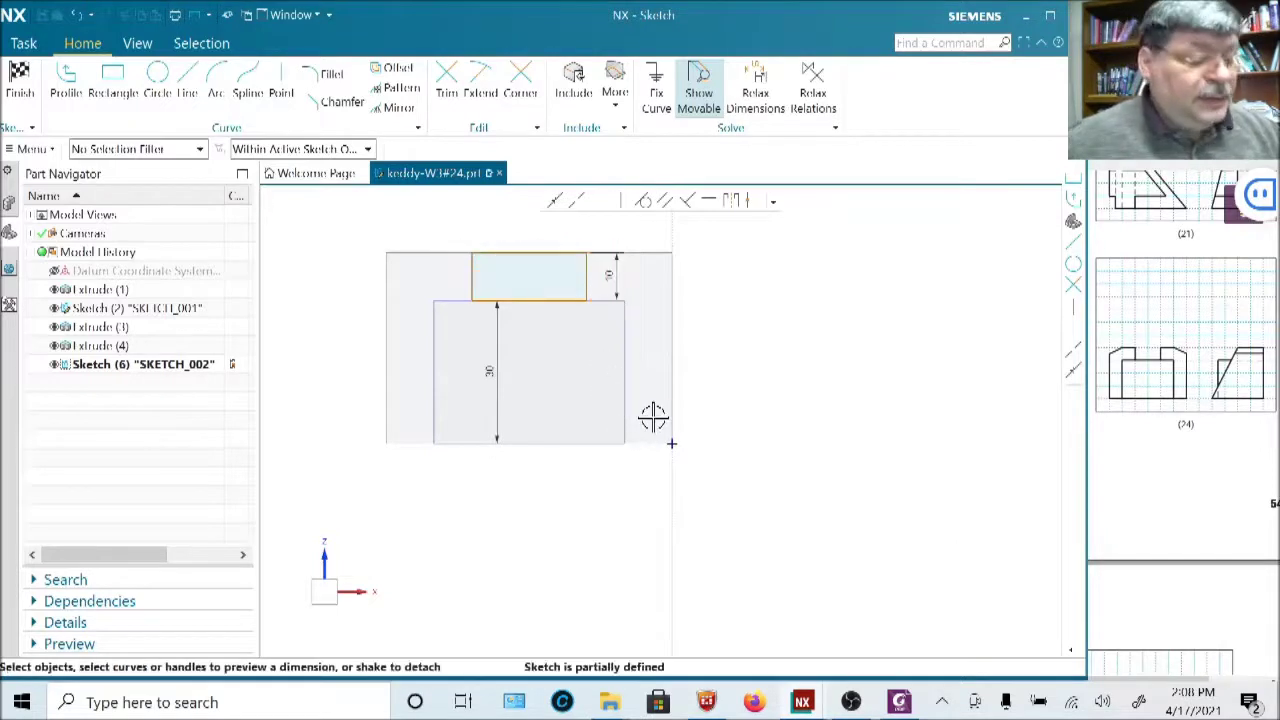
Dimension the rectangle's top-right corner 20 mm from the vertical sketch axis.
{"action": "left_click", "coordinate": [585, 256]}
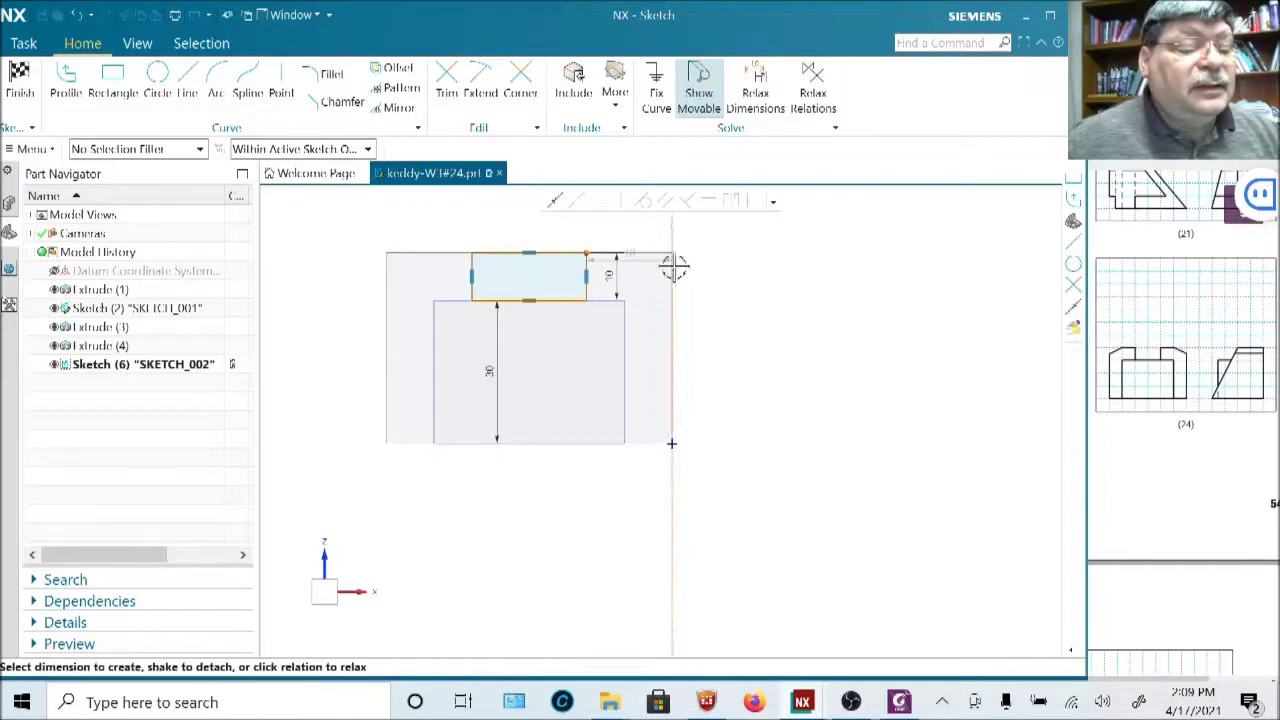
{"action": "left_click", "coordinate": [673, 268]}
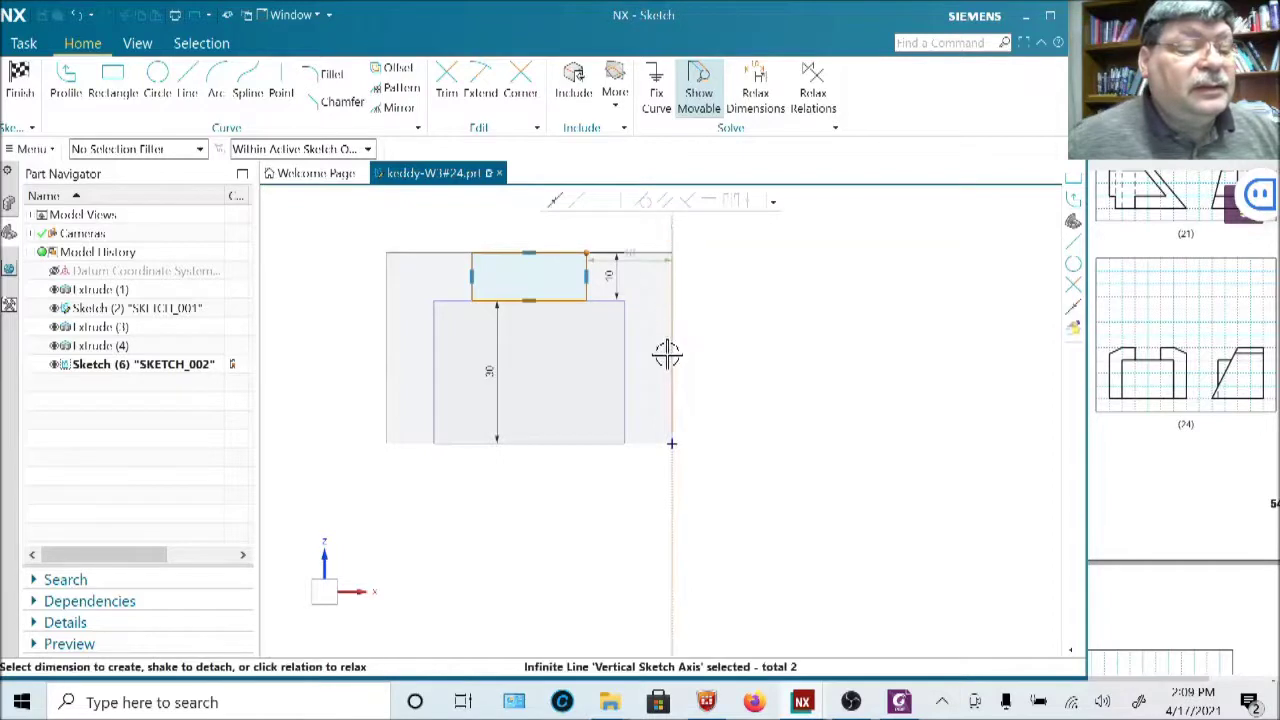
{"action": "left_click", "coordinate": [628, 262]}
{"action": "type", "text": "20"}
{"action": "key", "text": "Return"}
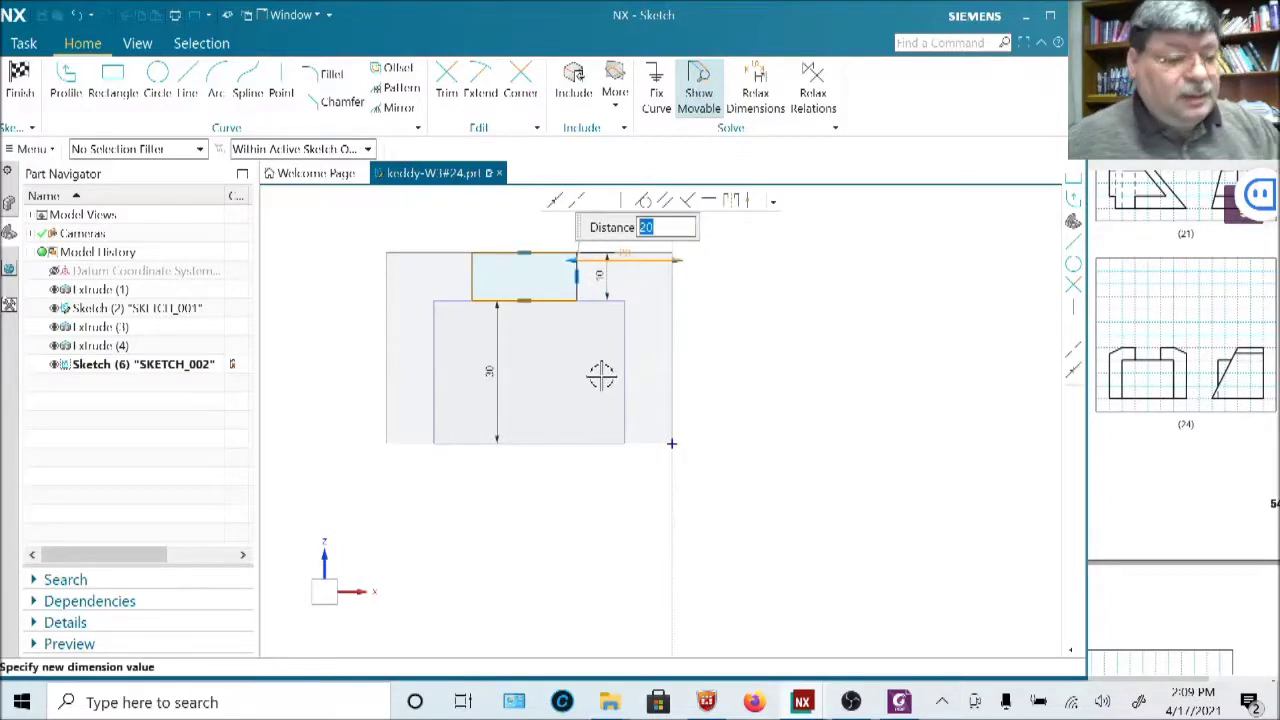
{"action": "scroll", "coordinate": [598, 340], "scroll_direction": "up", "scroll_amount": 3}
{"action": "middle_click_drag", "start_coordinate": [573, 354], "coordinate": [729, 566], "text": "shift"}
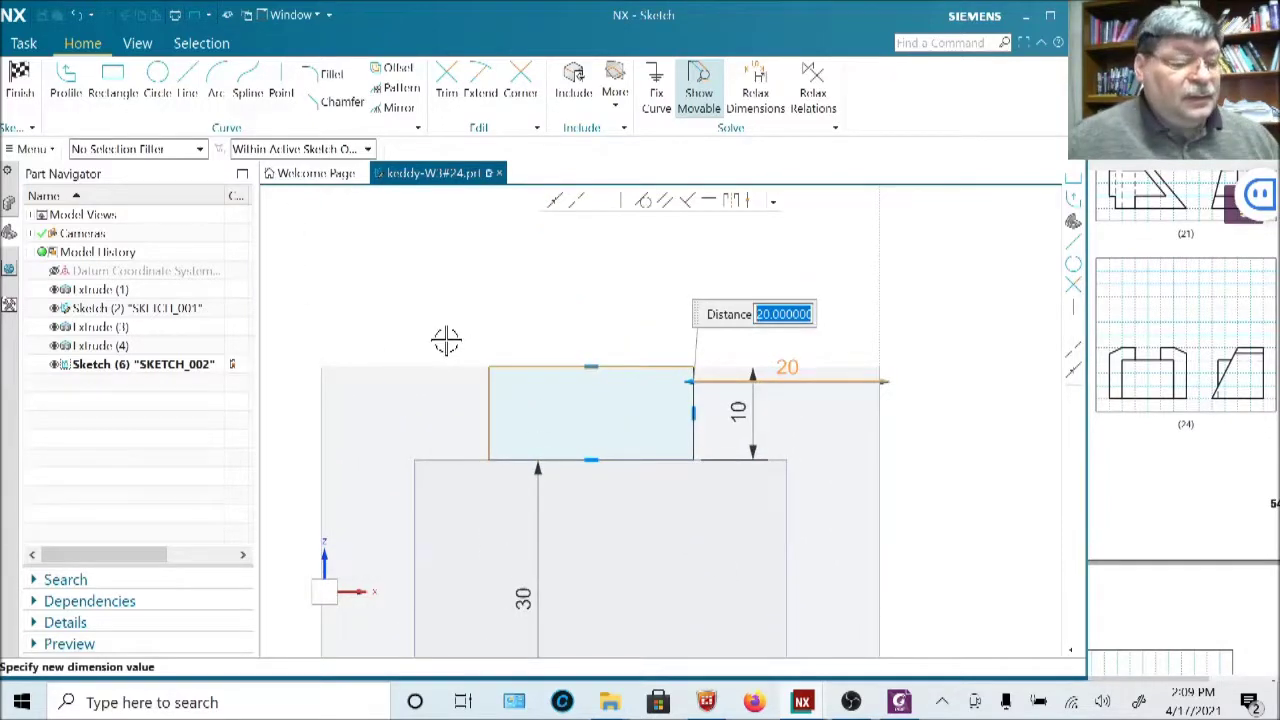
{"action": "key", "text": "Escape"}
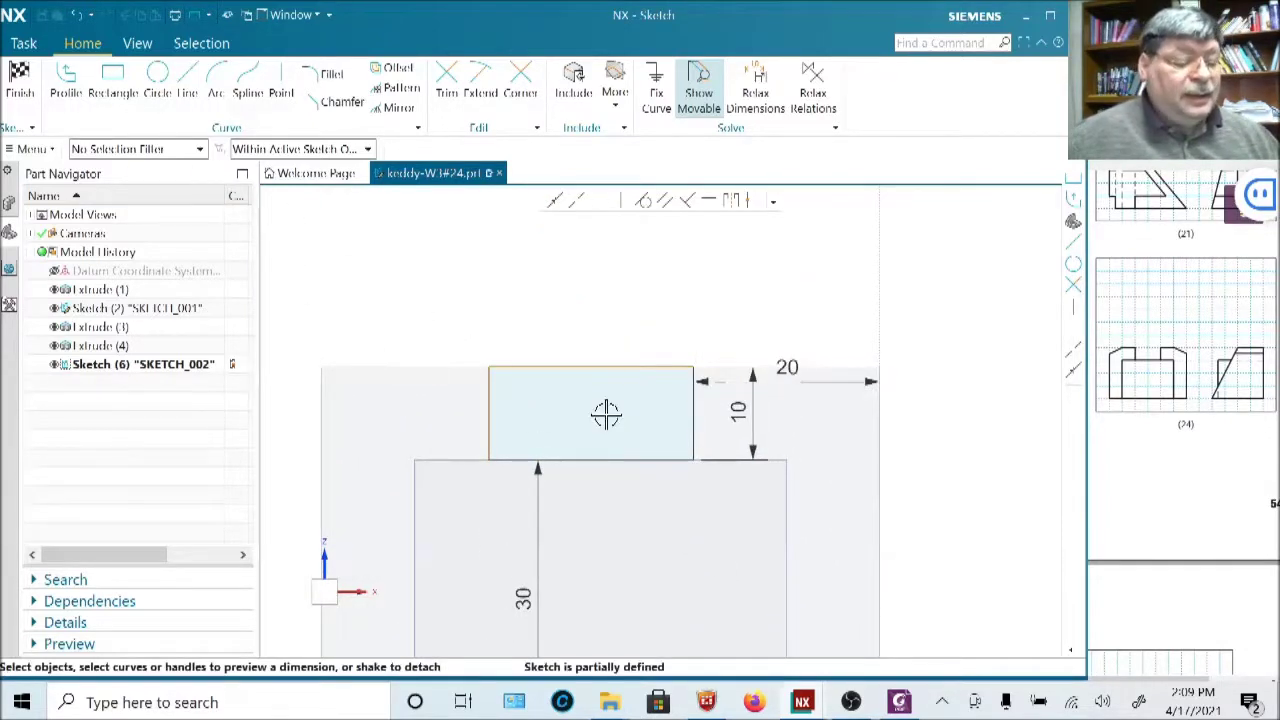
Stretch the rectangle's left edge past the block's left side, making it about 49 mm wide.
{"action": "scroll", "coordinate": [606, 413], "scroll_direction": "down", "scroll_amount": 2}
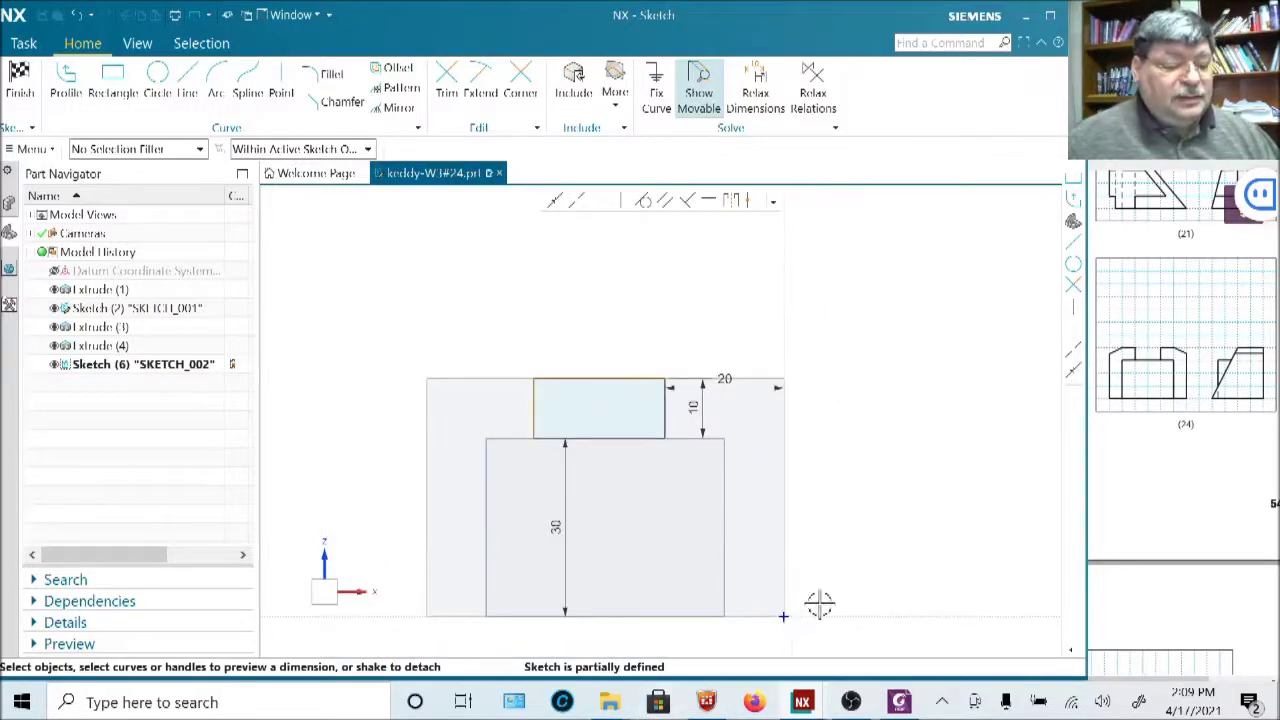
{"action": "scroll", "coordinate": [819, 604], "scroll_direction": "down", "scroll_amount": 1}
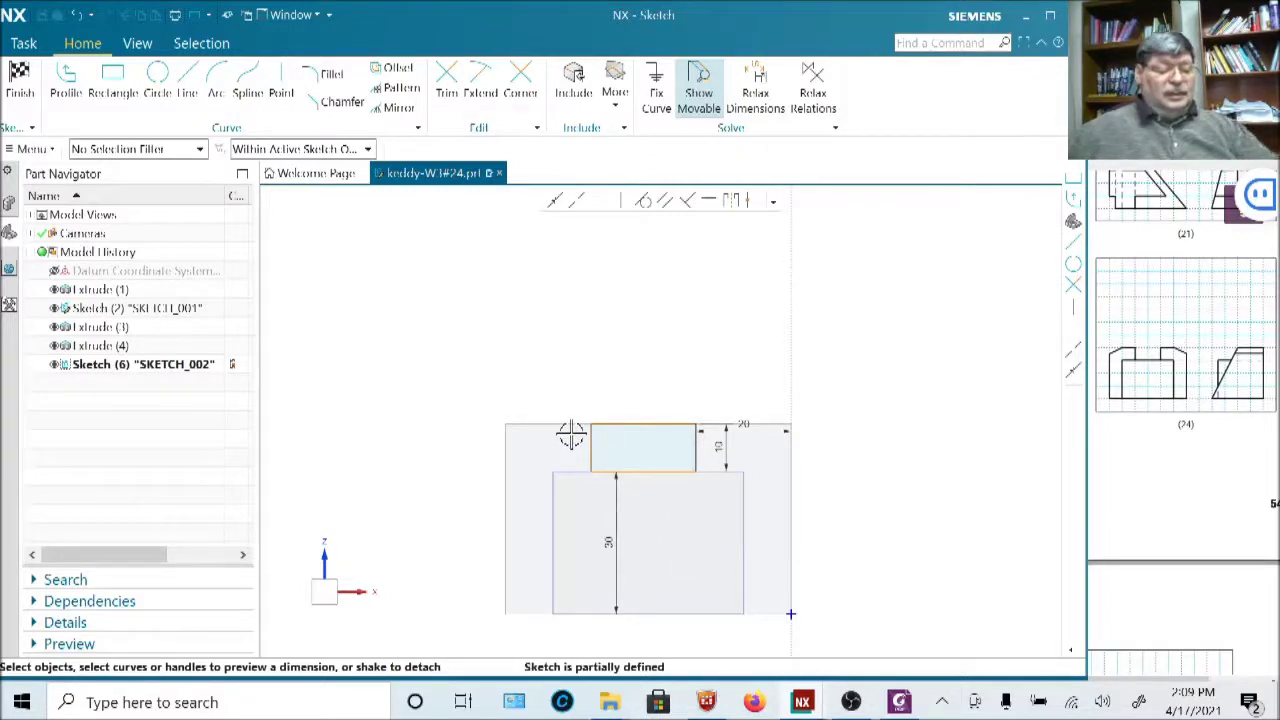
{"action": "left_click_drag", "start_coordinate": [593, 440], "coordinate": [503, 468]}
{"action": "left_click_drag", "start_coordinate": [470, 479], "coordinate": [465, 479]}
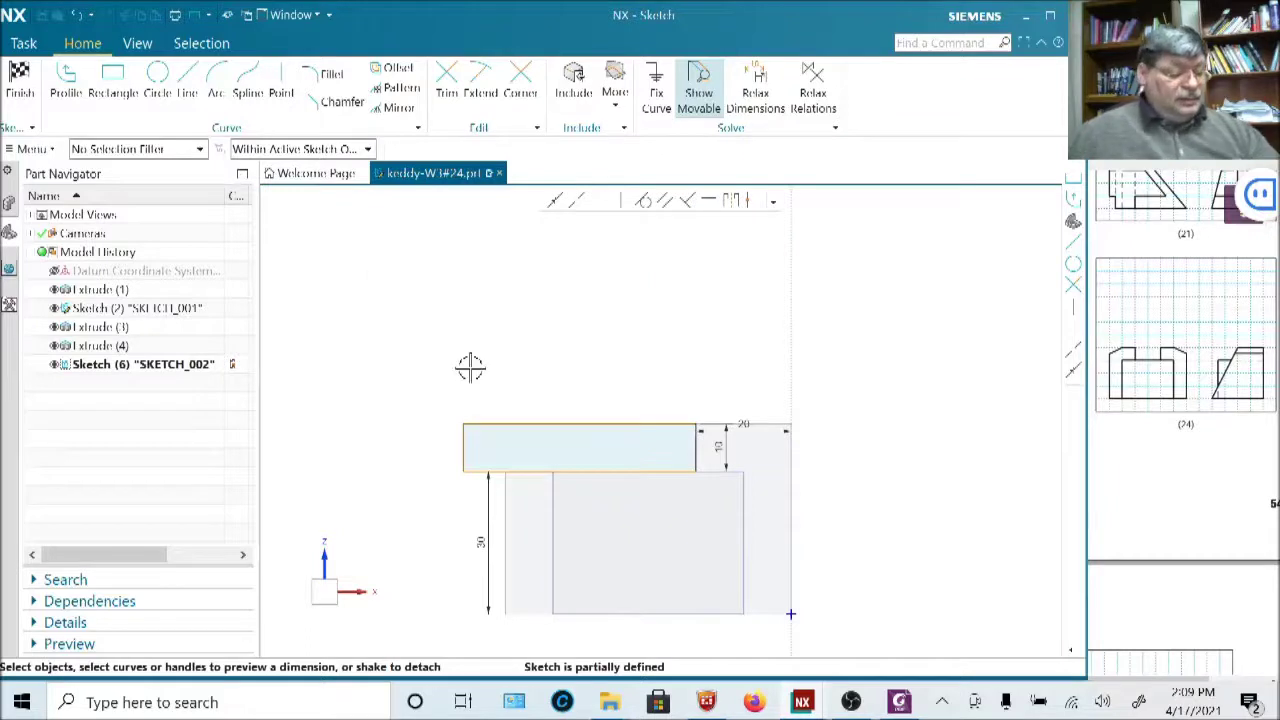
Dimension the rectangle's top edge with a width of 40 mm.
{"action": "left_click", "coordinate": [500, 424]}
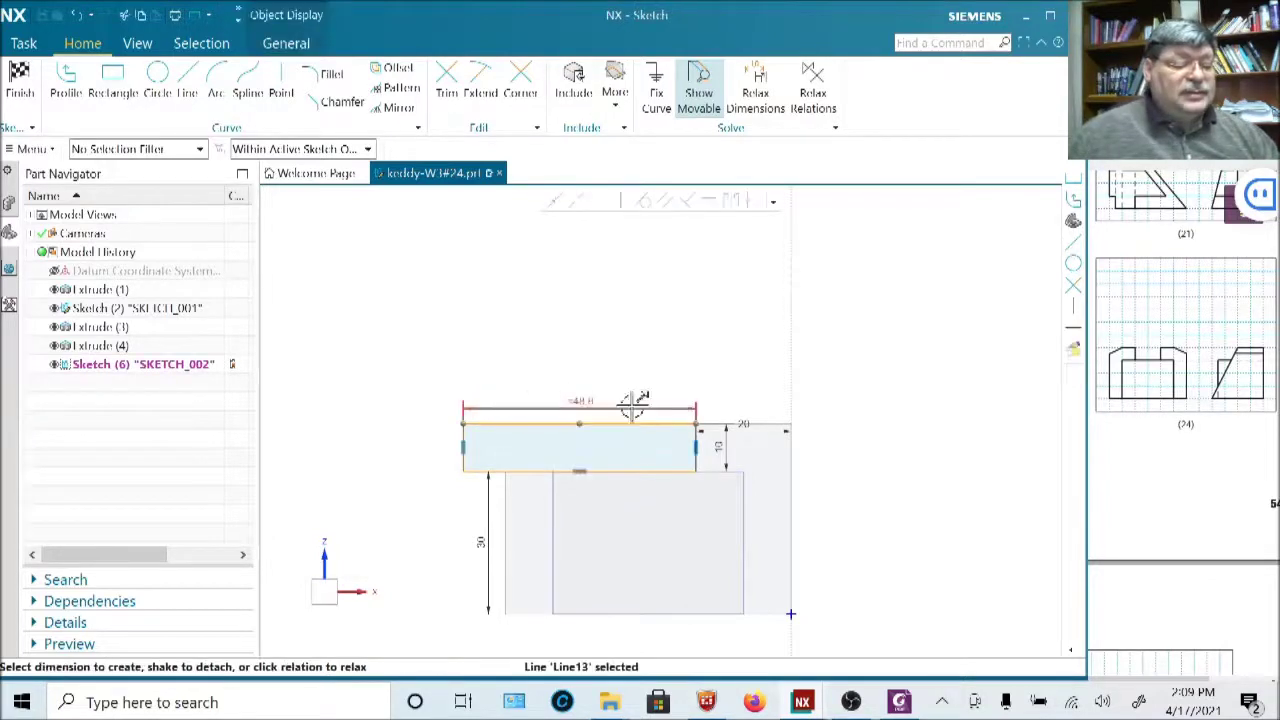
{"action": "left_click", "coordinate": [585, 398]}
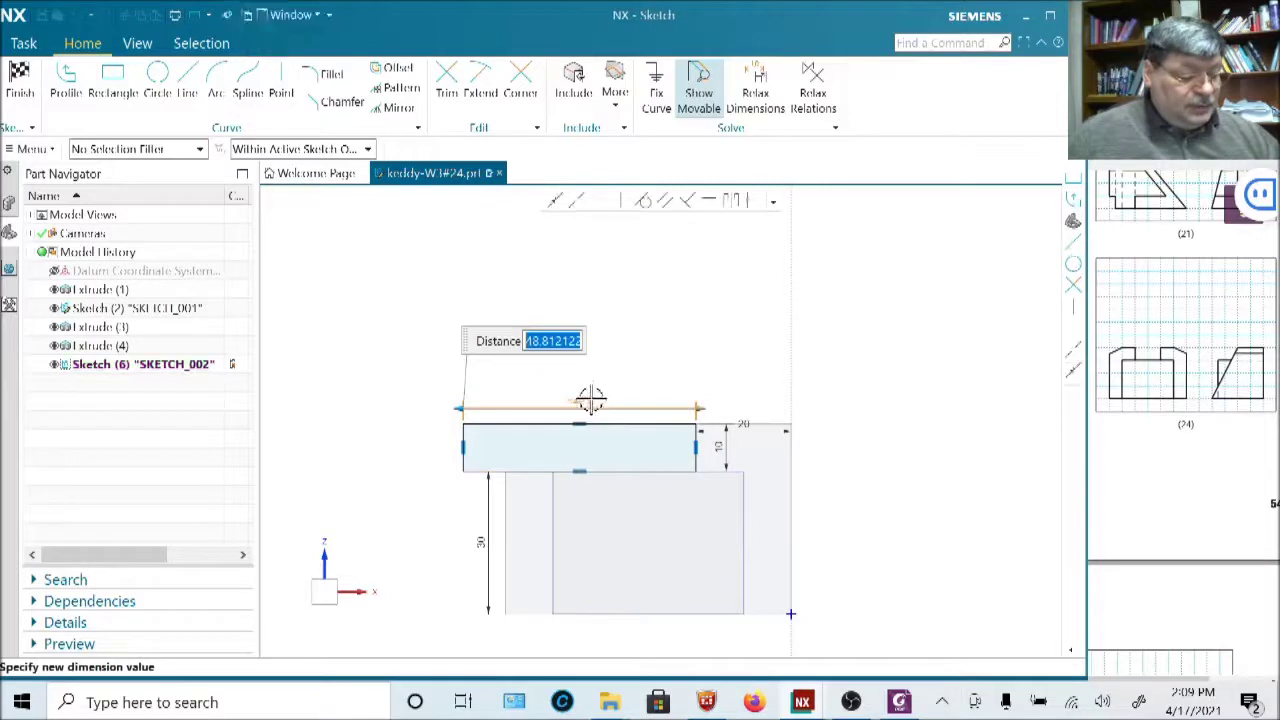
{"action": "type", "text": "40"}
{"action": "key", "text": "Return"}
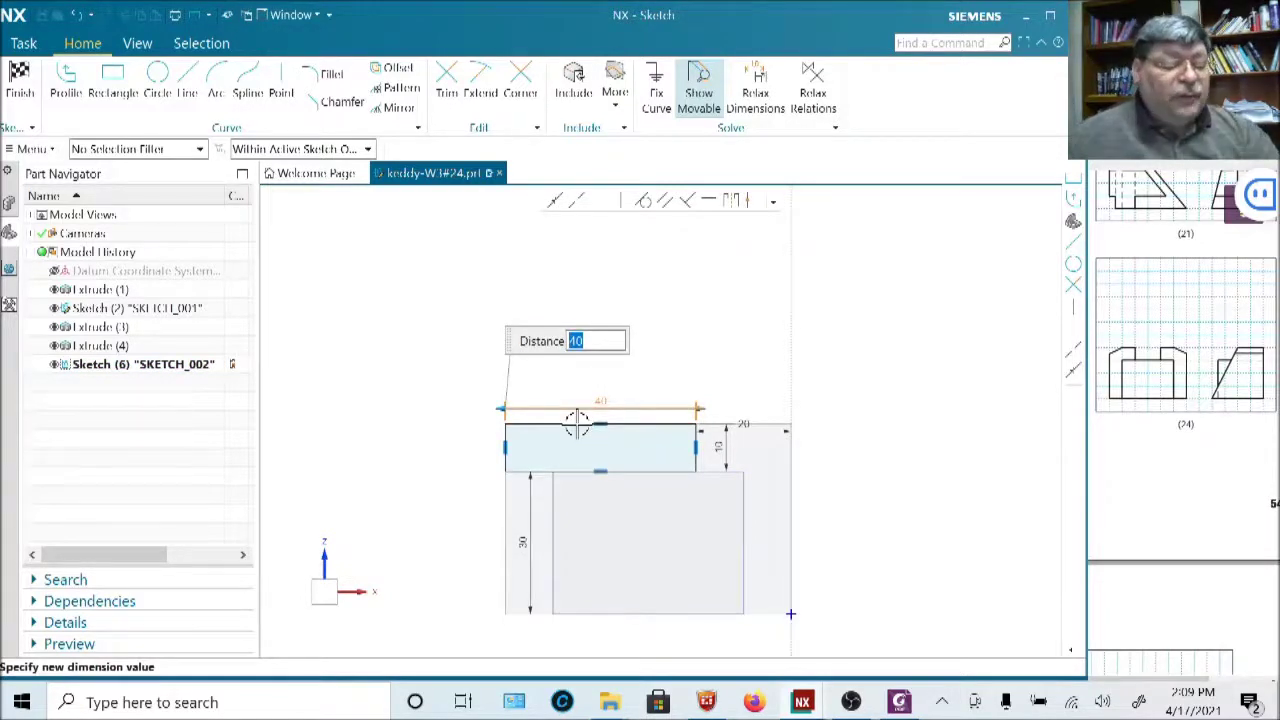
Set the rectangle's width dimension to 20 mm.
{"action": "type", "text": "2"}
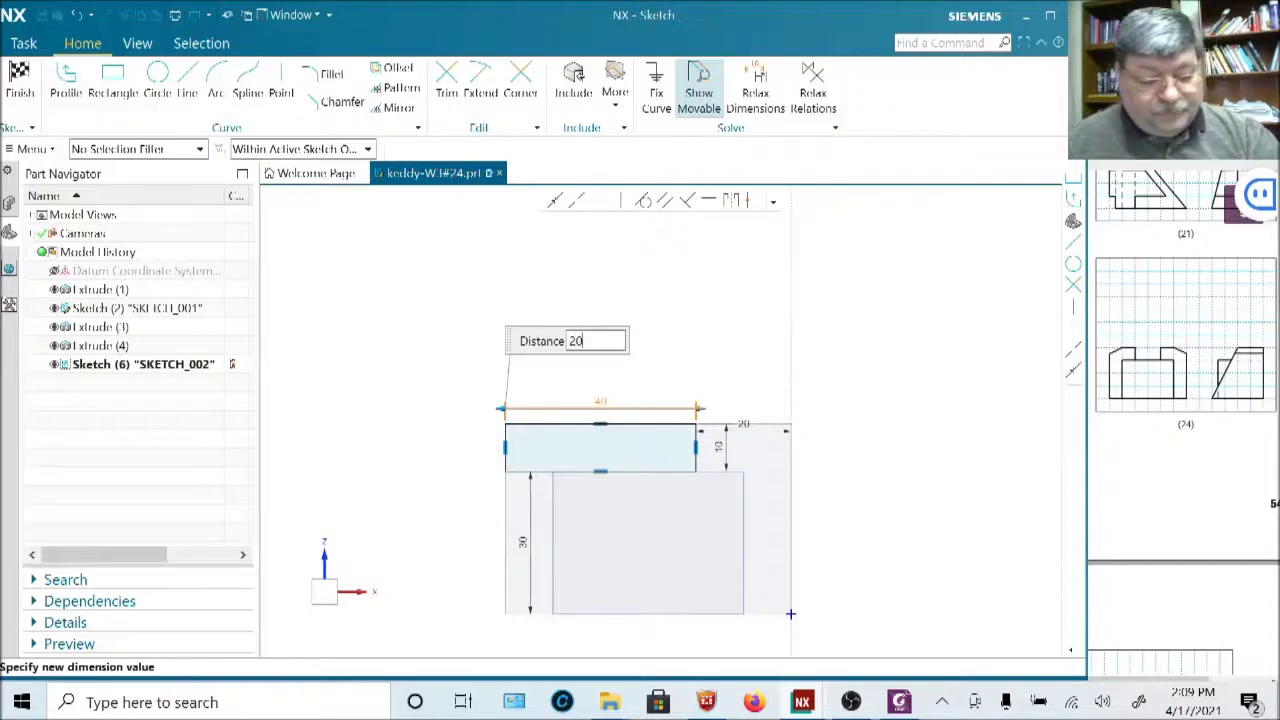
{"action": "type", "text": "0"}
{"action": "key", "text": "Return"}
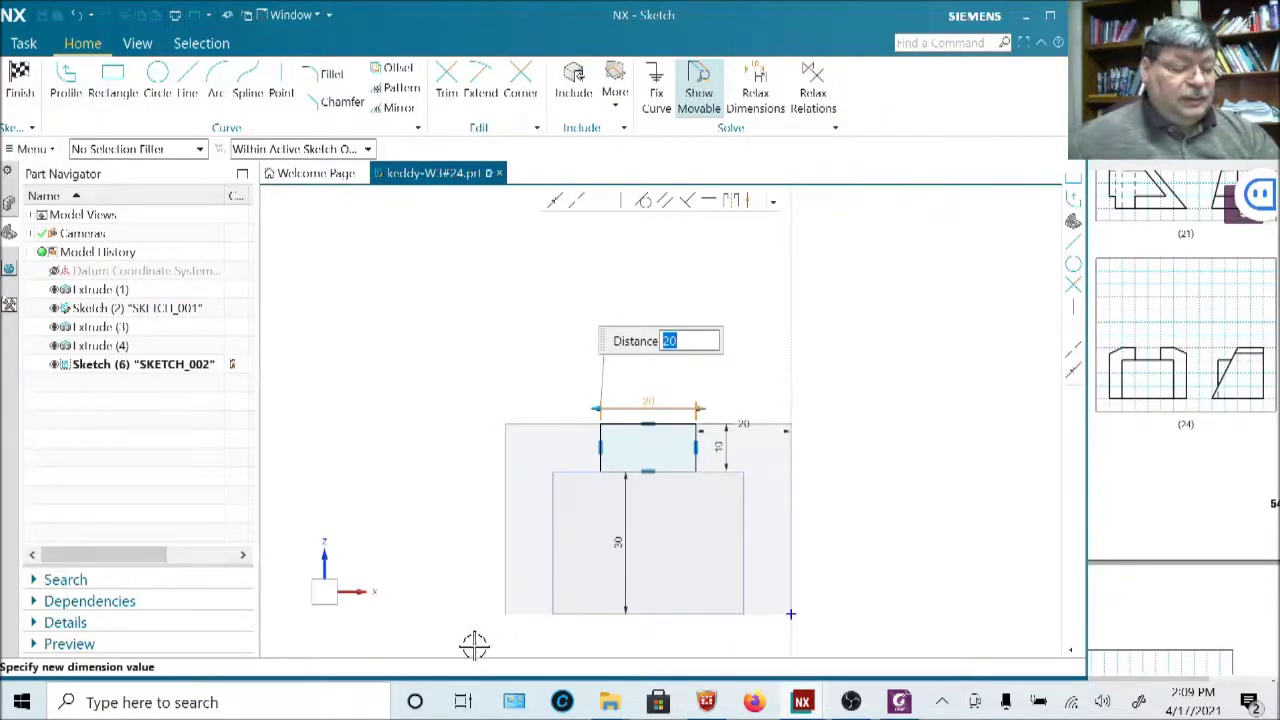
{"action": "left_click", "coordinate": [381, 567]}
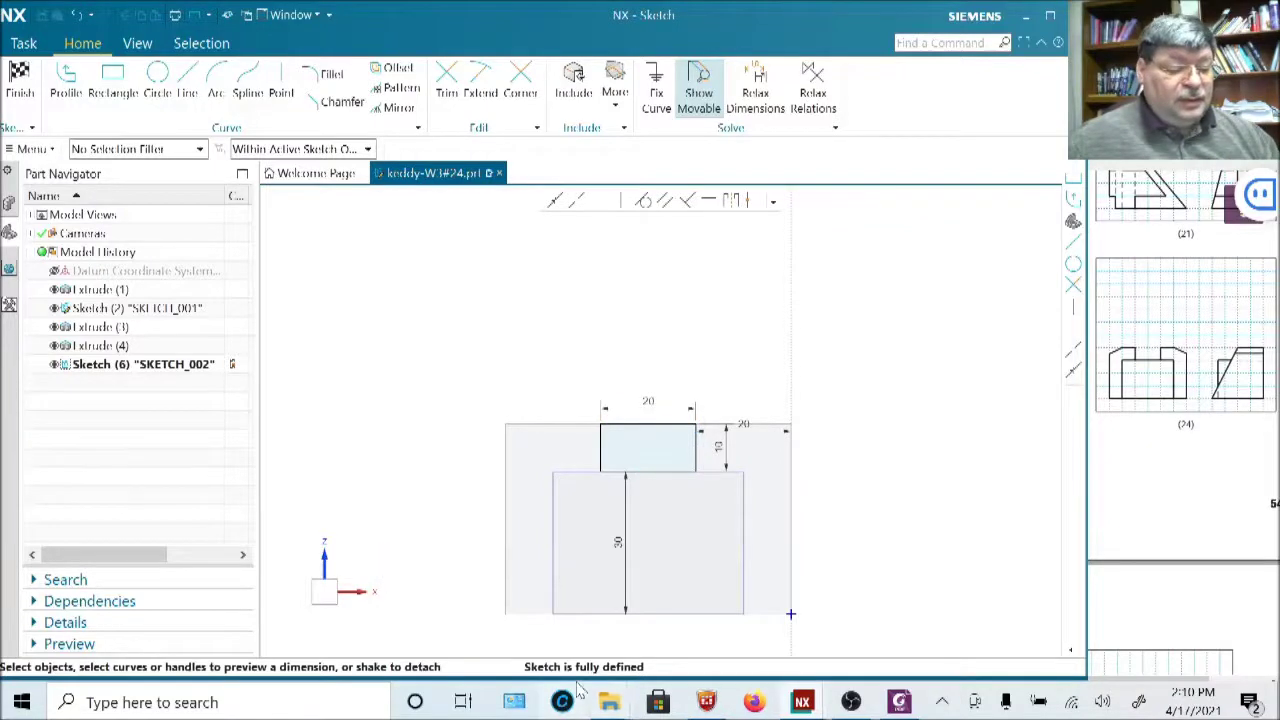
Finish the notch sketch and extrude it from -5 mm to -41 mm, subtracting it from the body.
{"action": "left_click", "coordinate": [12, 86]}
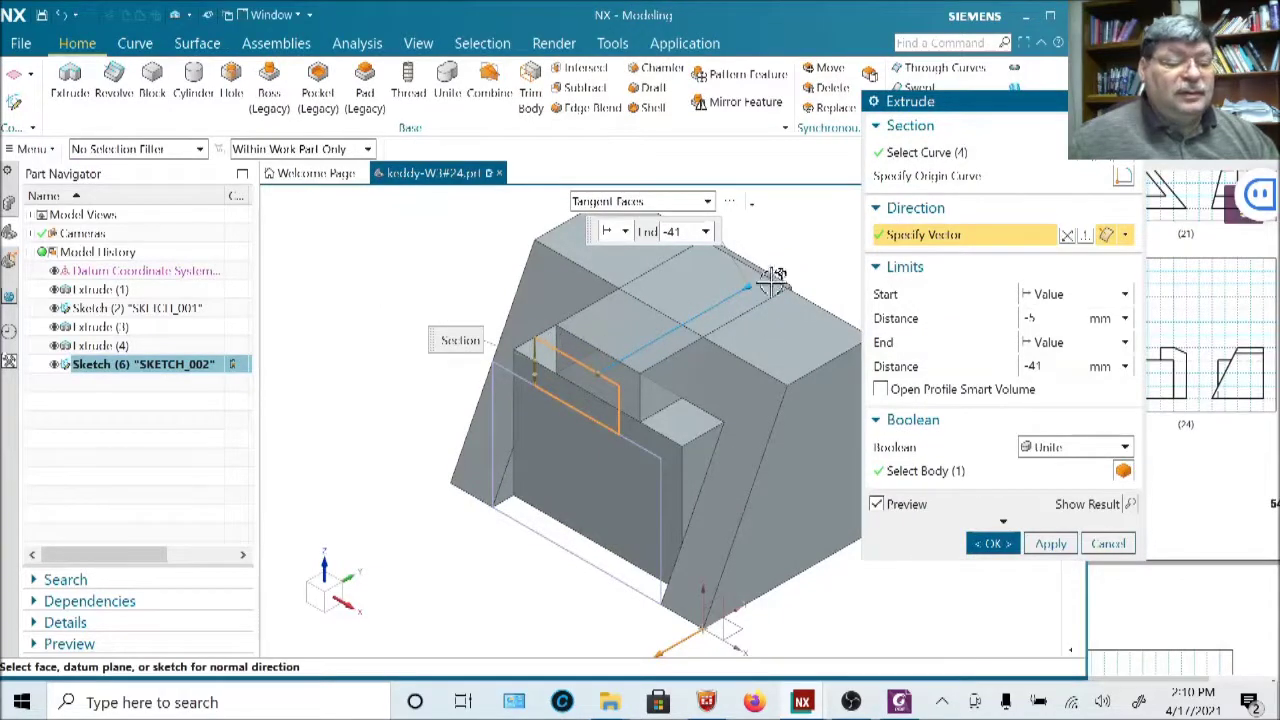
{"action": "left_click", "coordinate": [1058, 452]}
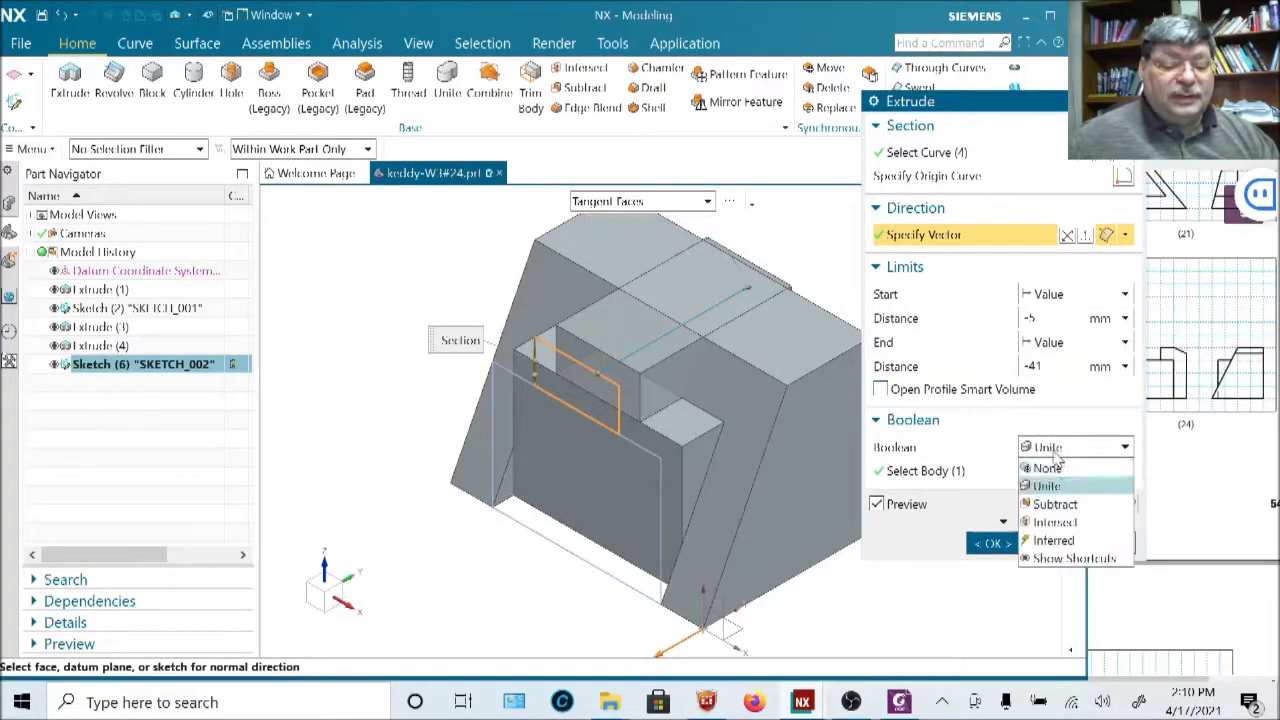
{"action": "left_click", "coordinate": [1055, 504]}
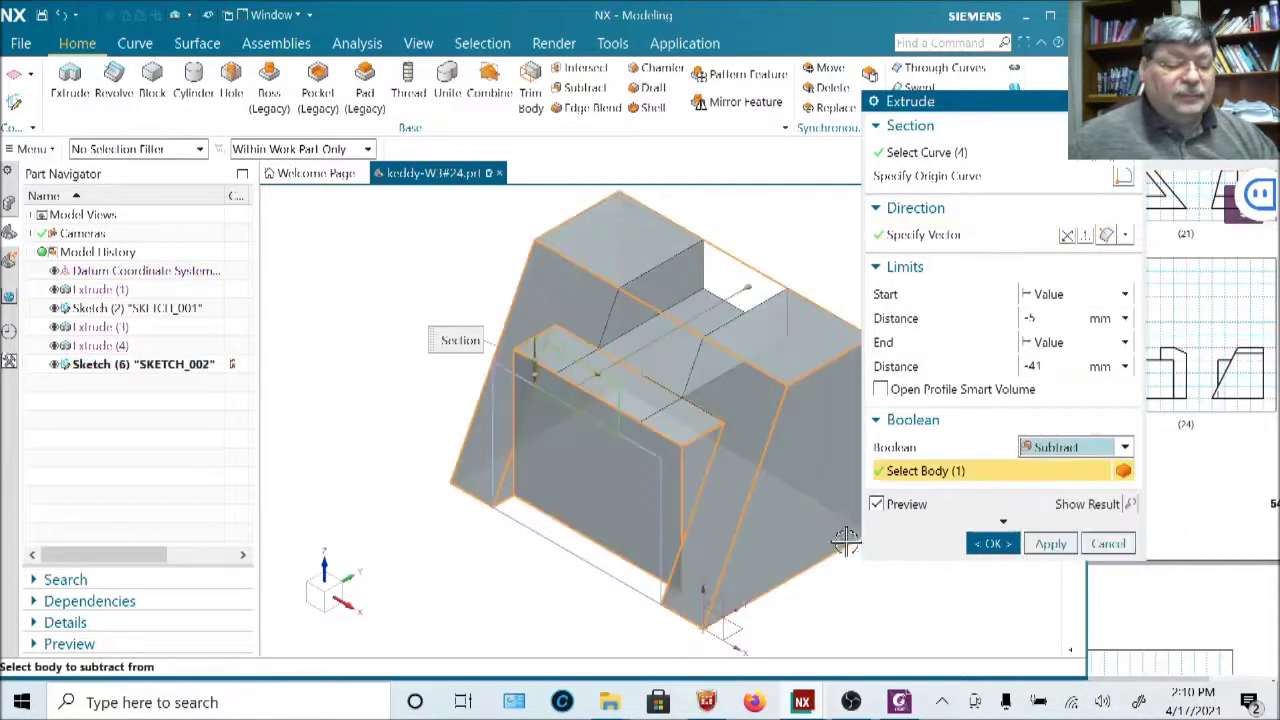
{"action": "left_click", "coordinate": [992, 543]}
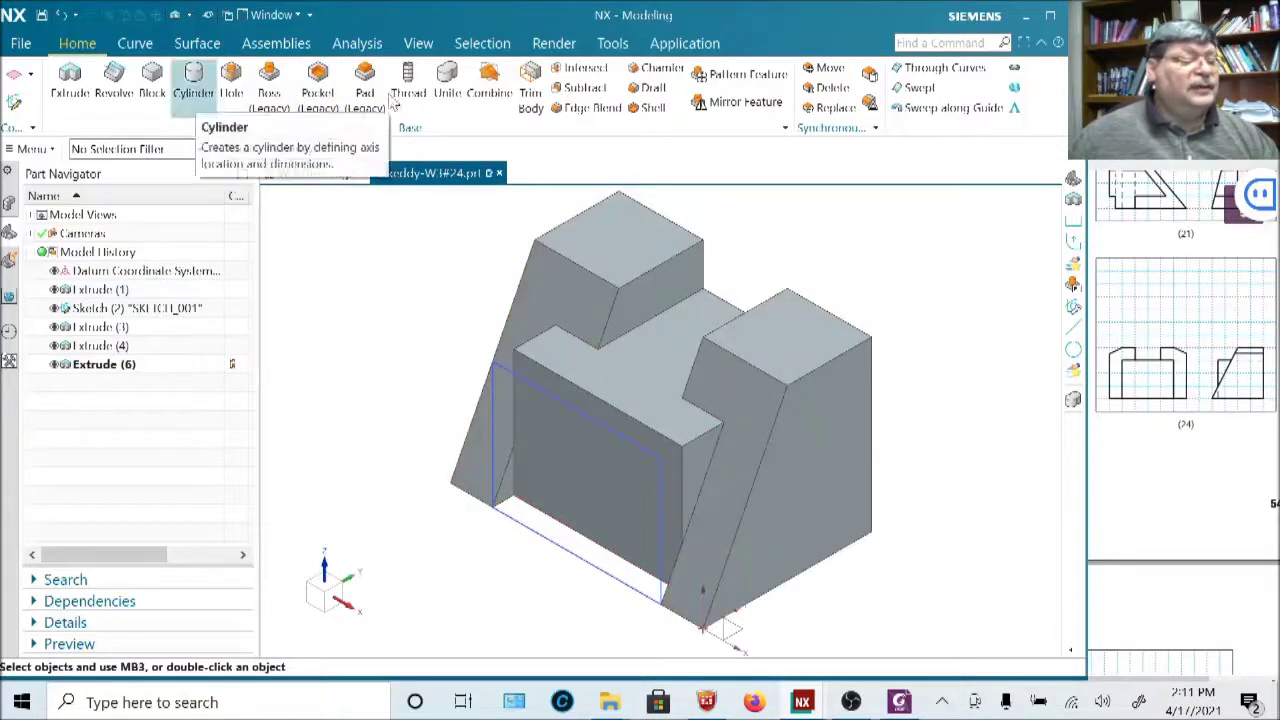
{"action": "left_click", "coordinate": [668, 70]}
{"action": "left_click", "coordinate": [824, 370]}
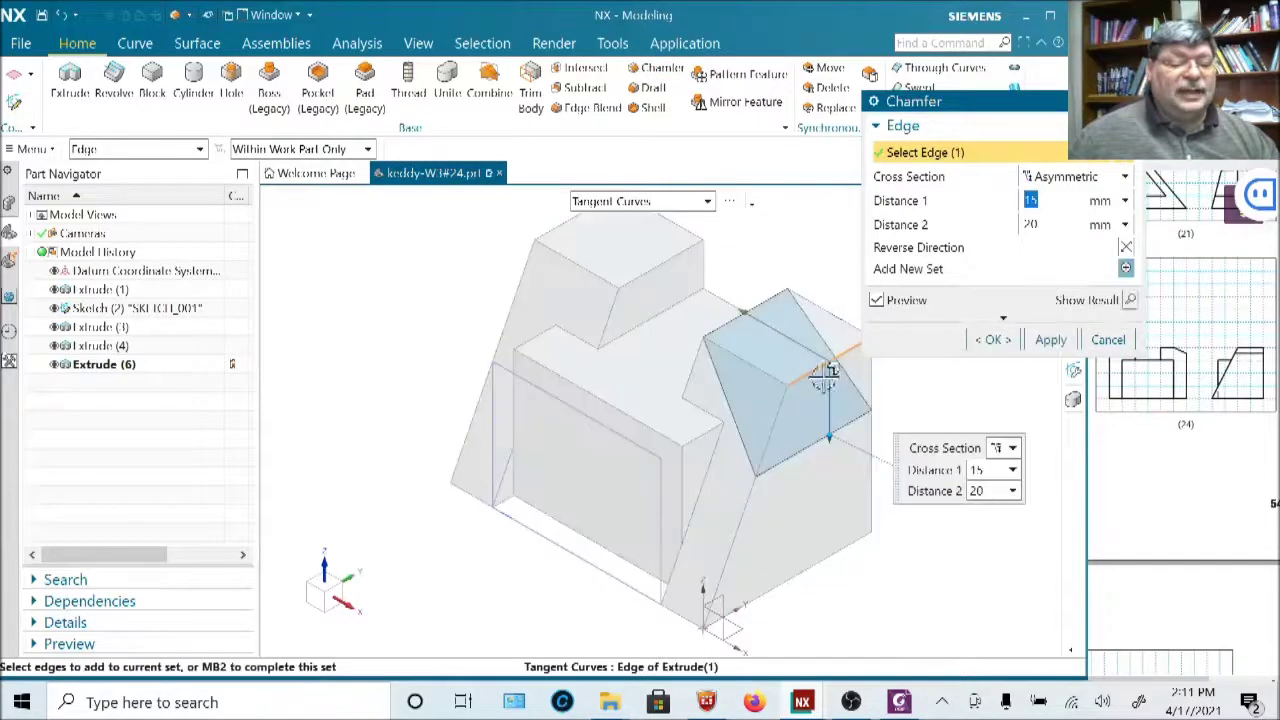
{"action": "left_click", "coordinate": [566, 242]}
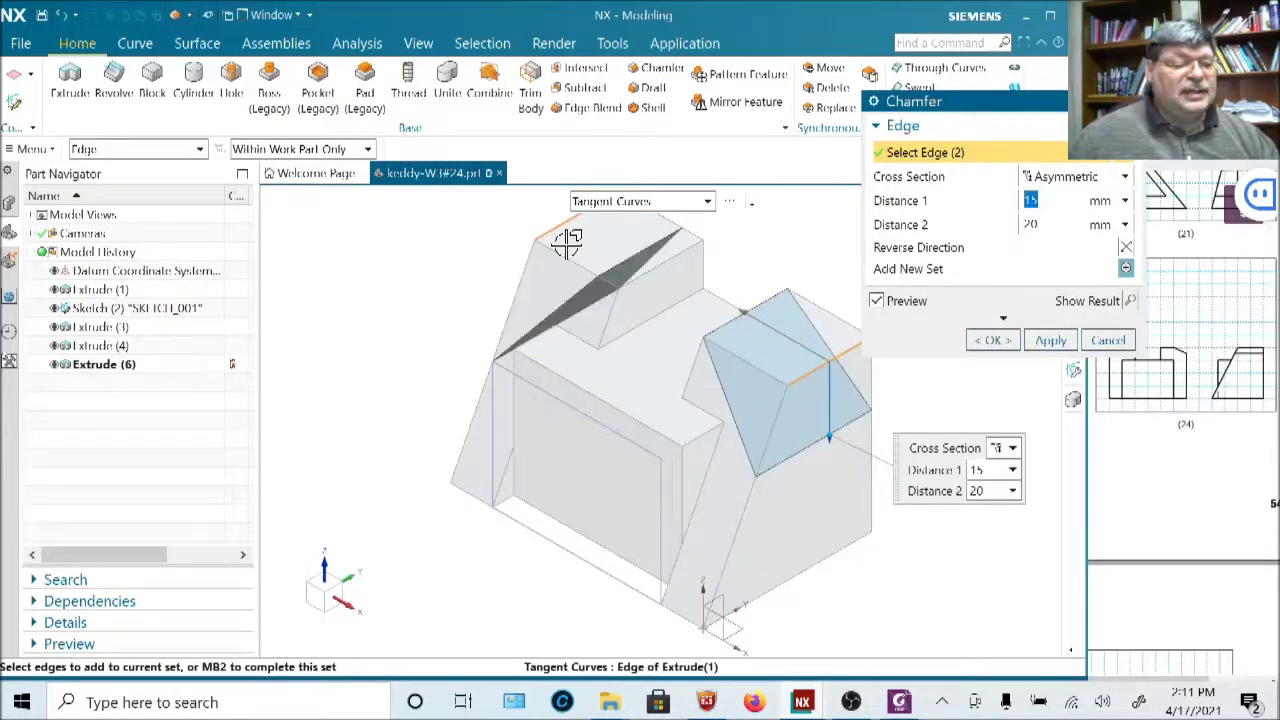
{"action": "middle_click_drag", "start_coordinate": [549, 445], "coordinate": [594, 409]}
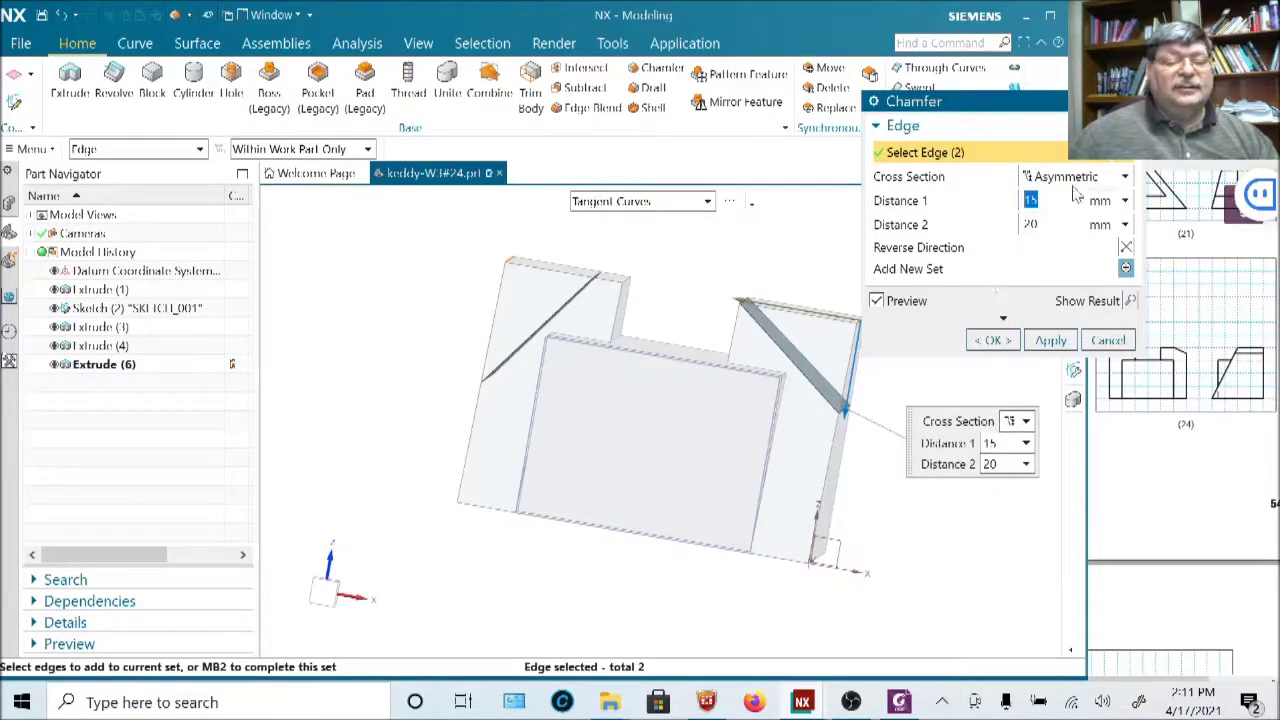
{"action": "key", "text": "Escape"}
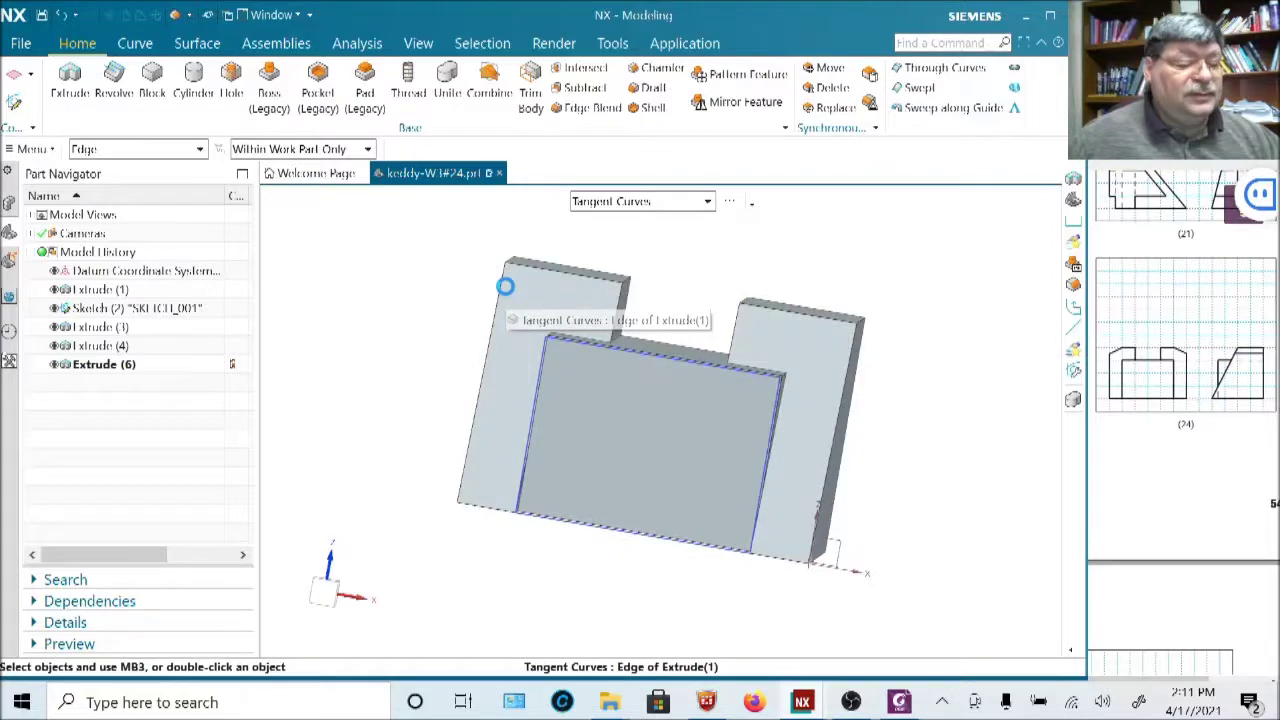
Chamfer the right upright's outer top edge asymmetrically with distances 10 mm and 5 mm, reversed so 10 mm runs along the top face.
{"action": "left_click", "coordinate": [668, 78]}
{"action": "middle_click_drag", "start_coordinate": [929, 429], "coordinate": [815, 342]}
{"action": "left_click", "coordinate": [849, 340]}
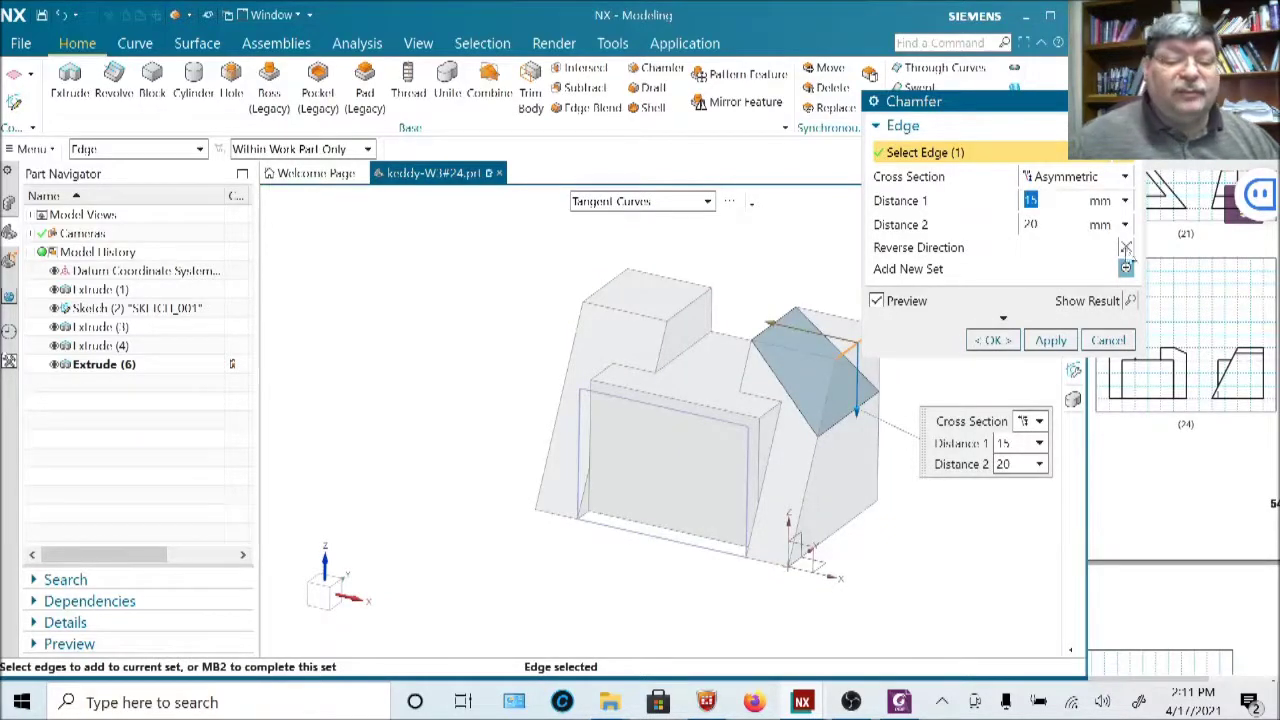
{"action": "type", "text": "1"}
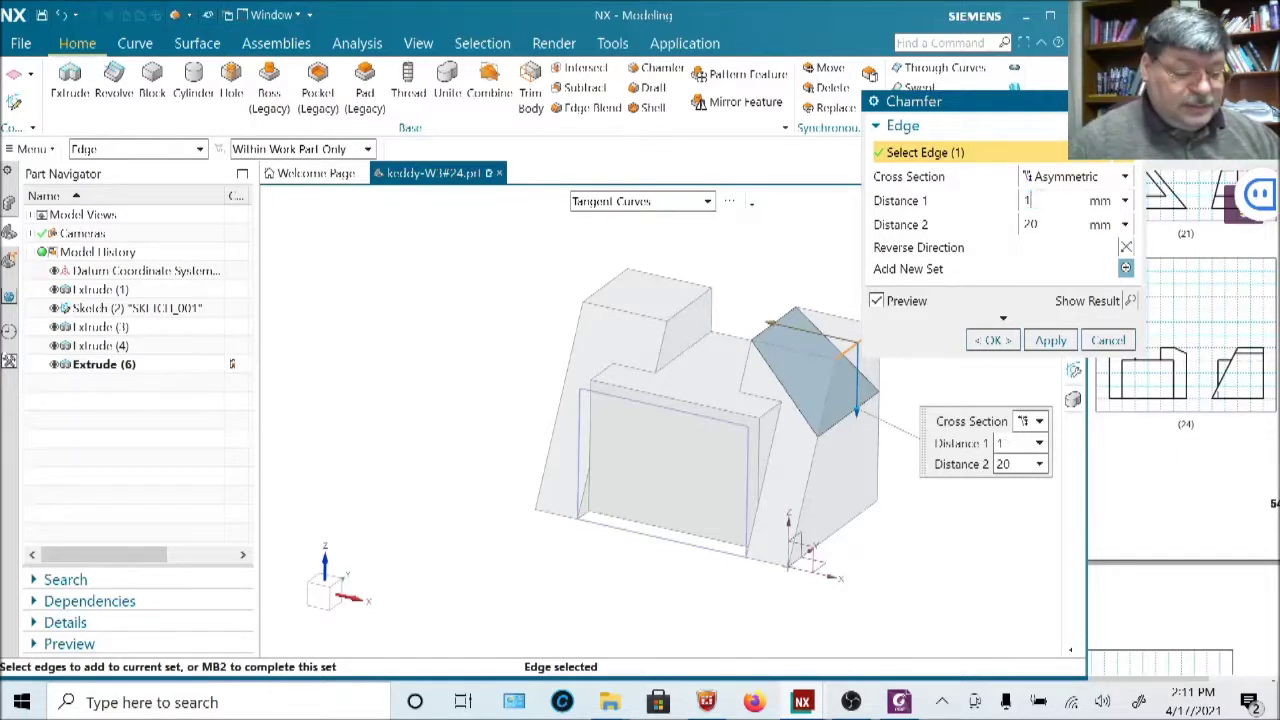
{"action": "type", "text": "0"}
{"action": "key", "text": "Tab"}
{"action": "type", "text": "5"}
{"action": "key", "text": "Tab"}
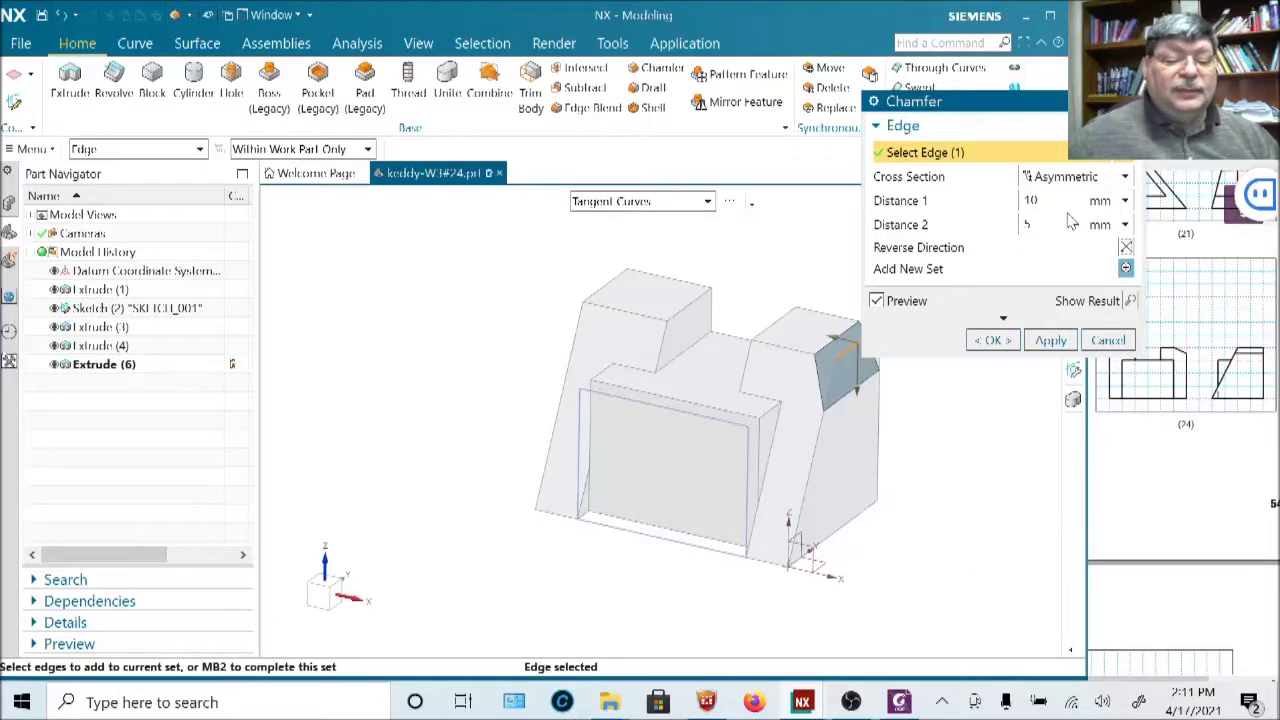
{"action": "left_click", "coordinate": [1126, 247]}
{"action": "left_click", "coordinate": [1050, 341]}
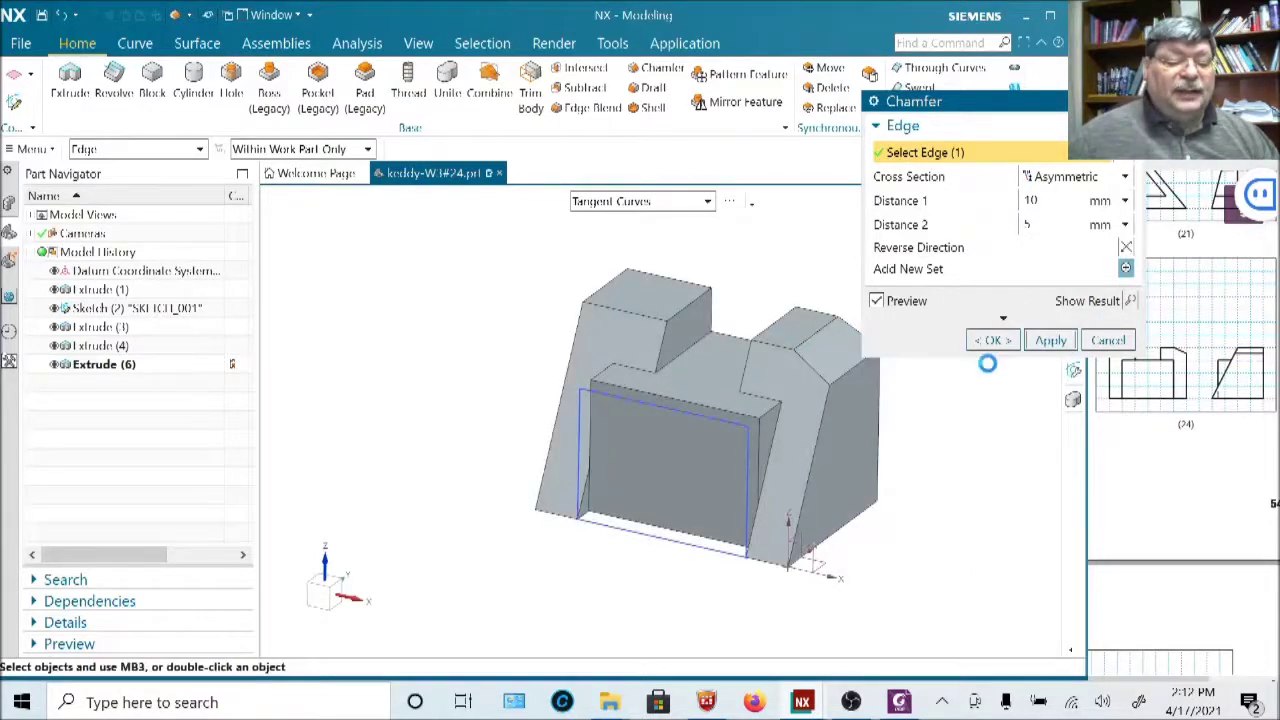
Chamfer the left upright's outer top edge with asymmetric distances of 10 mm along the top and 5 mm down the side.
{"action": "left_click", "coordinate": [600, 308]}
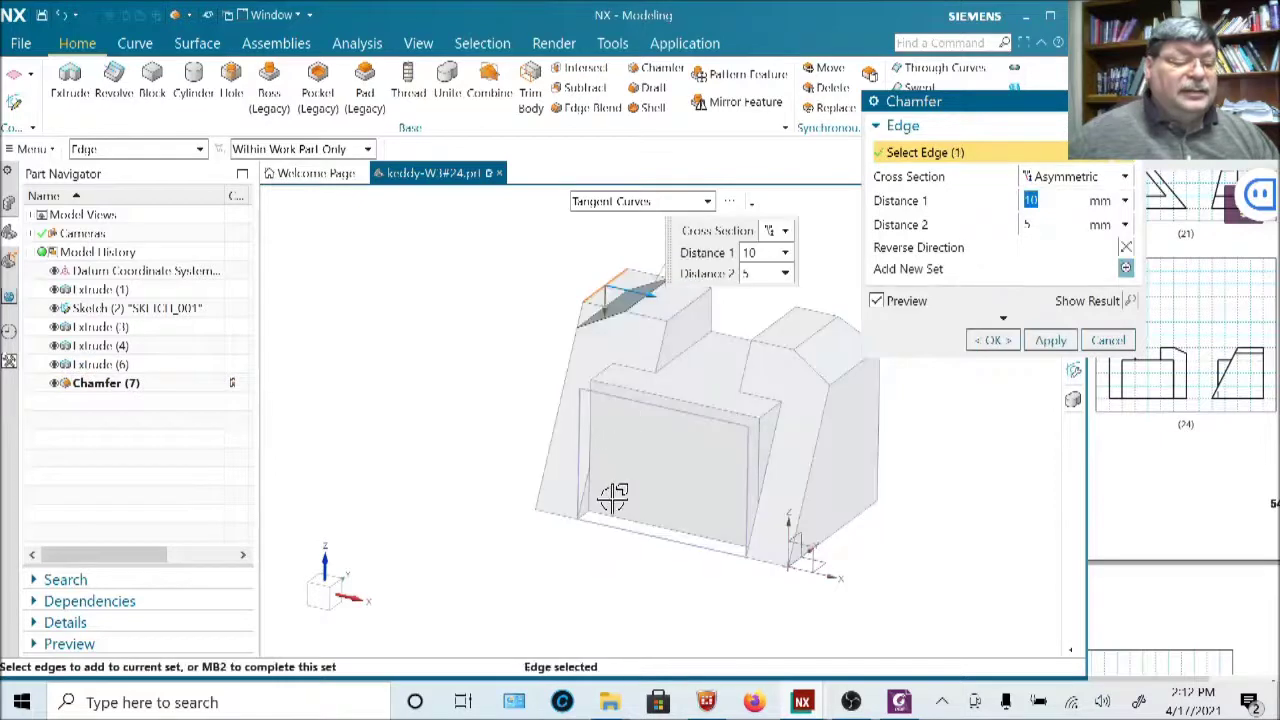
{"action": "middle_click_drag", "start_coordinate": [666, 466], "coordinate": [929, 449]}
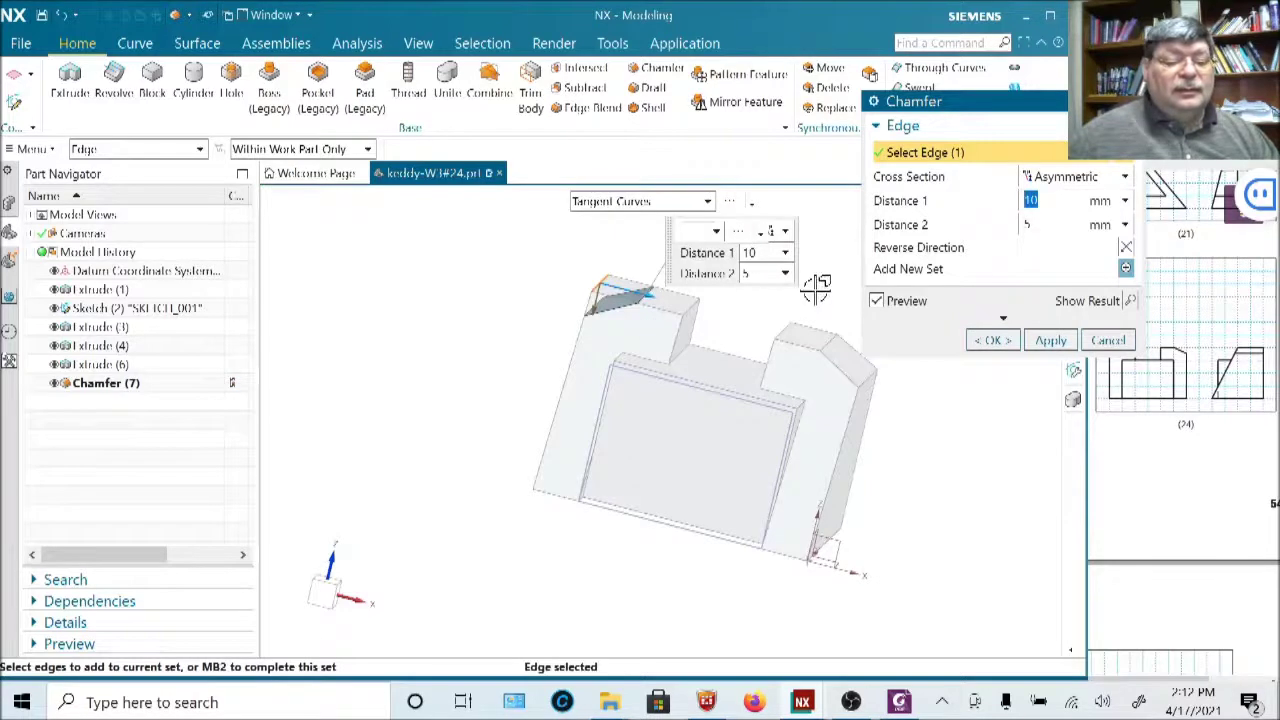
{"action": "left_click", "coordinate": [1048, 340]}
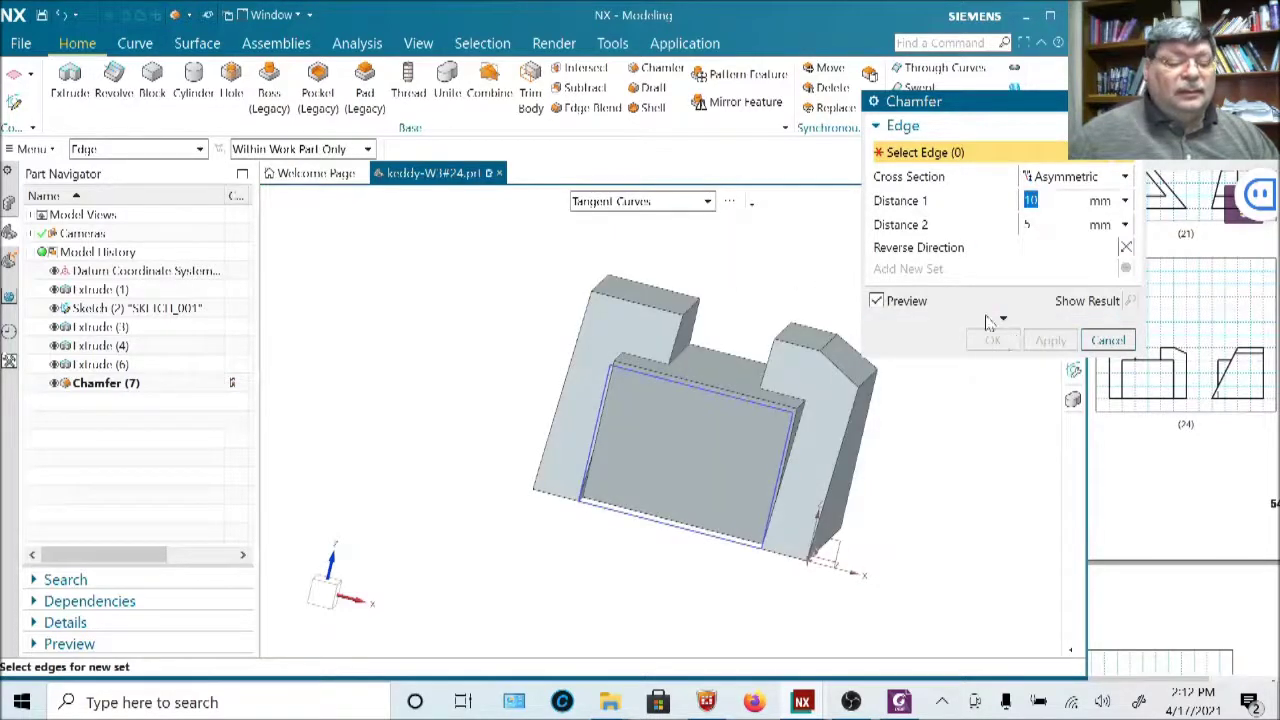
{"action": "left_click", "coordinate": [608, 286]}
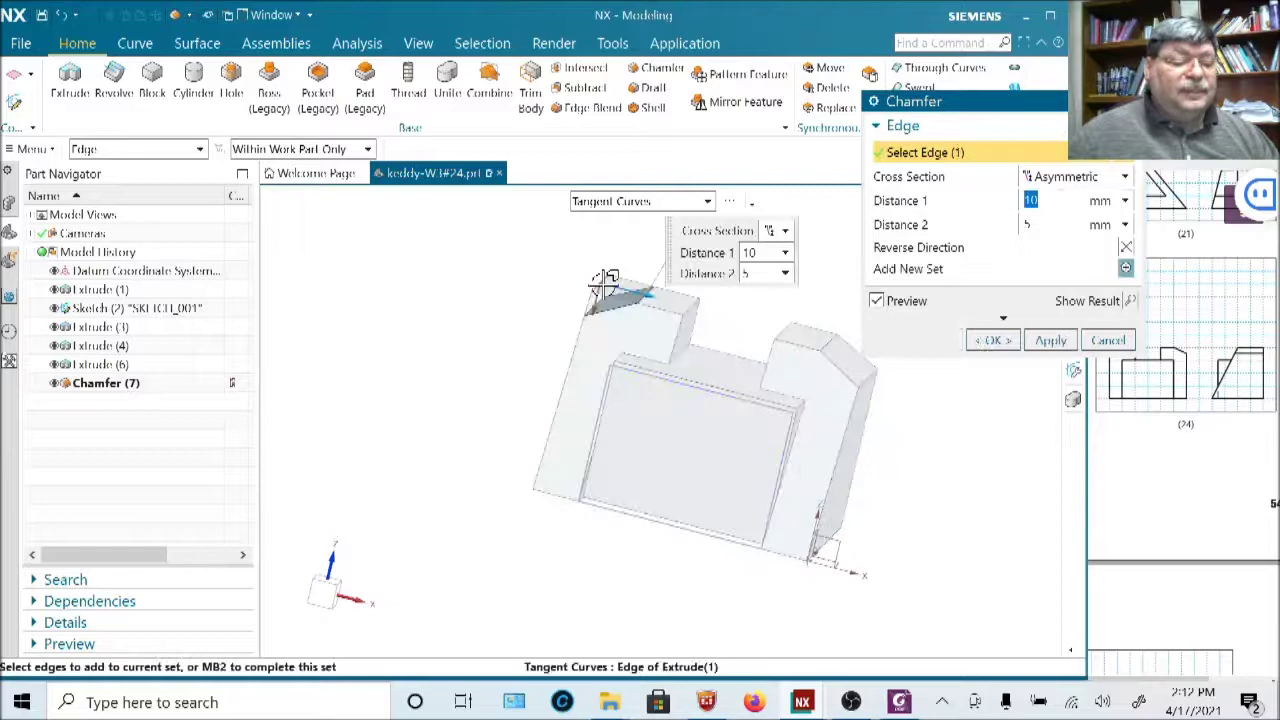
{"action": "left_click", "coordinate": [990, 340]}
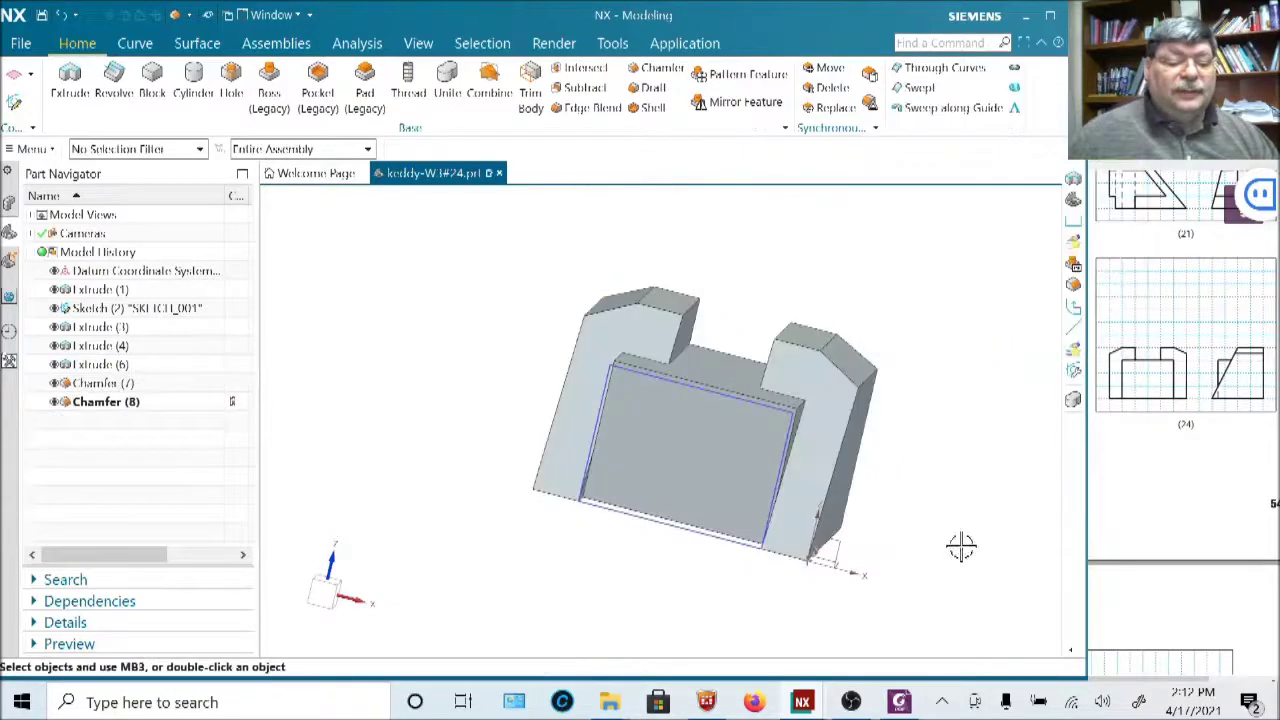
Hide the notched part's sketch SKETCH_001 and save the part file.
{"action": "middle_click_drag", "start_coordinate": [929, 514], "coordinate": [1058, 596]}
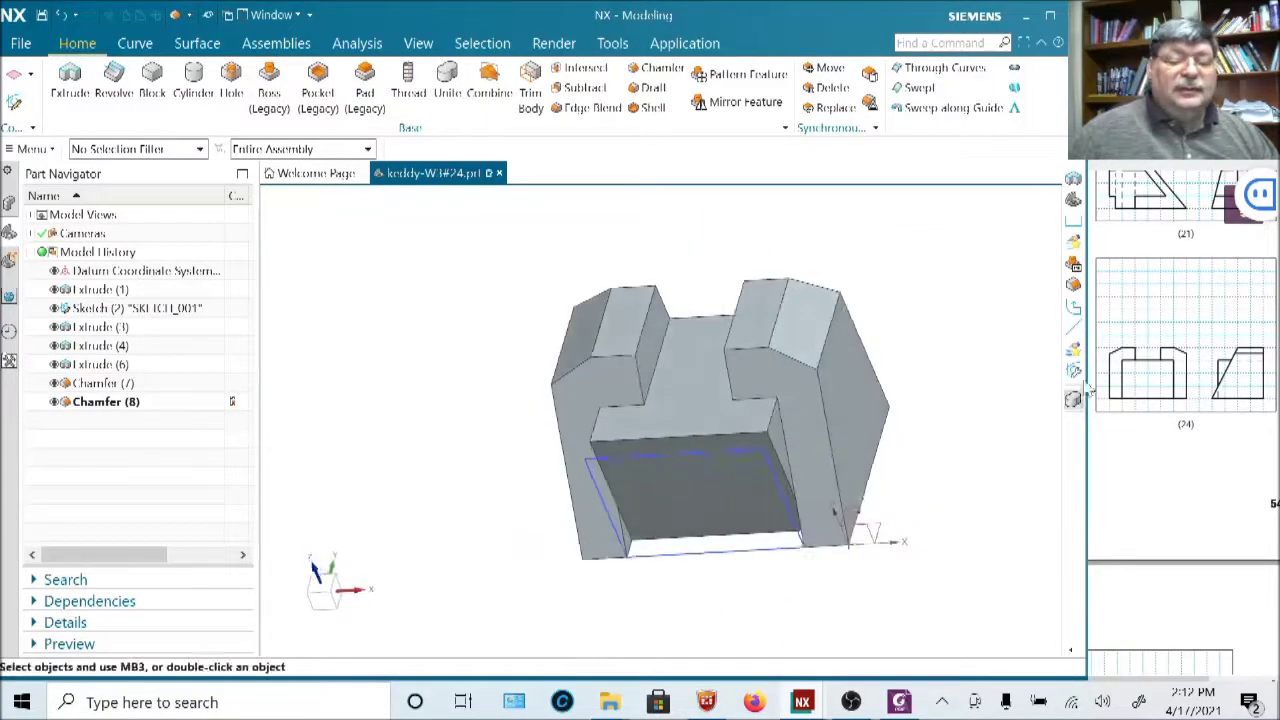
{"action": "left_click", "coordinate": [1073, 203]}
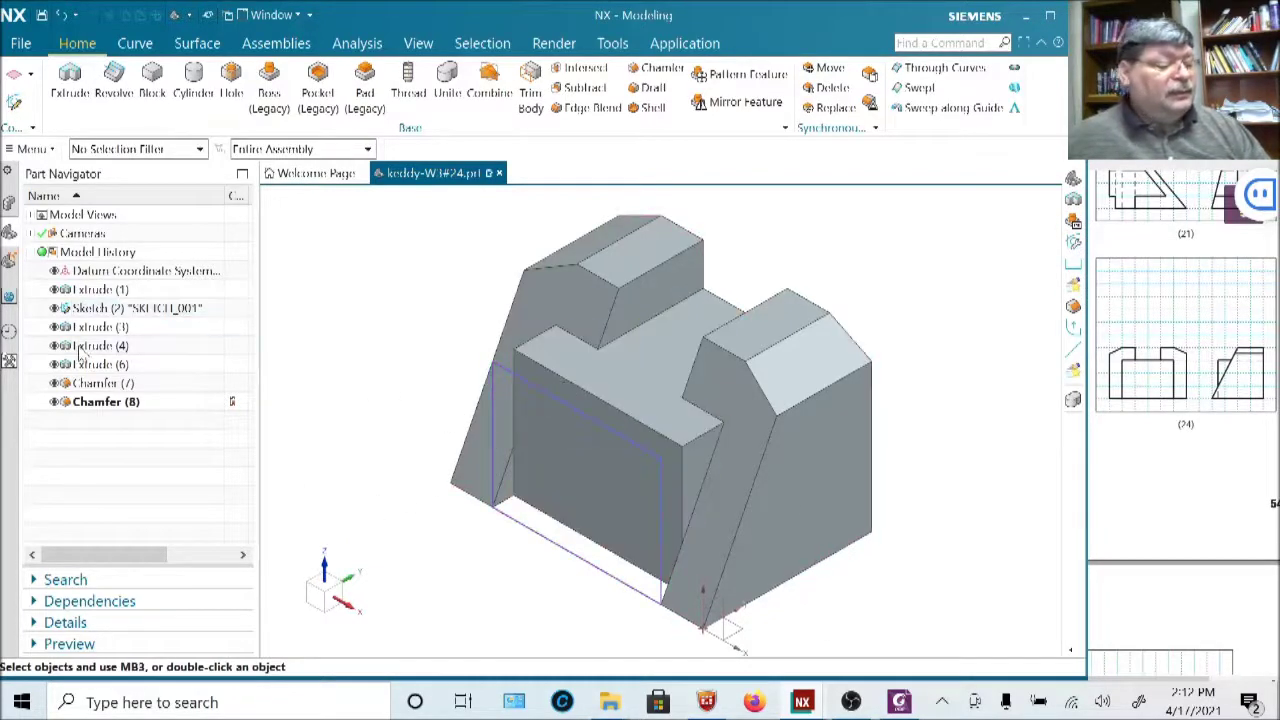
{"action": "left_click", "coordinate": [54, 309]}
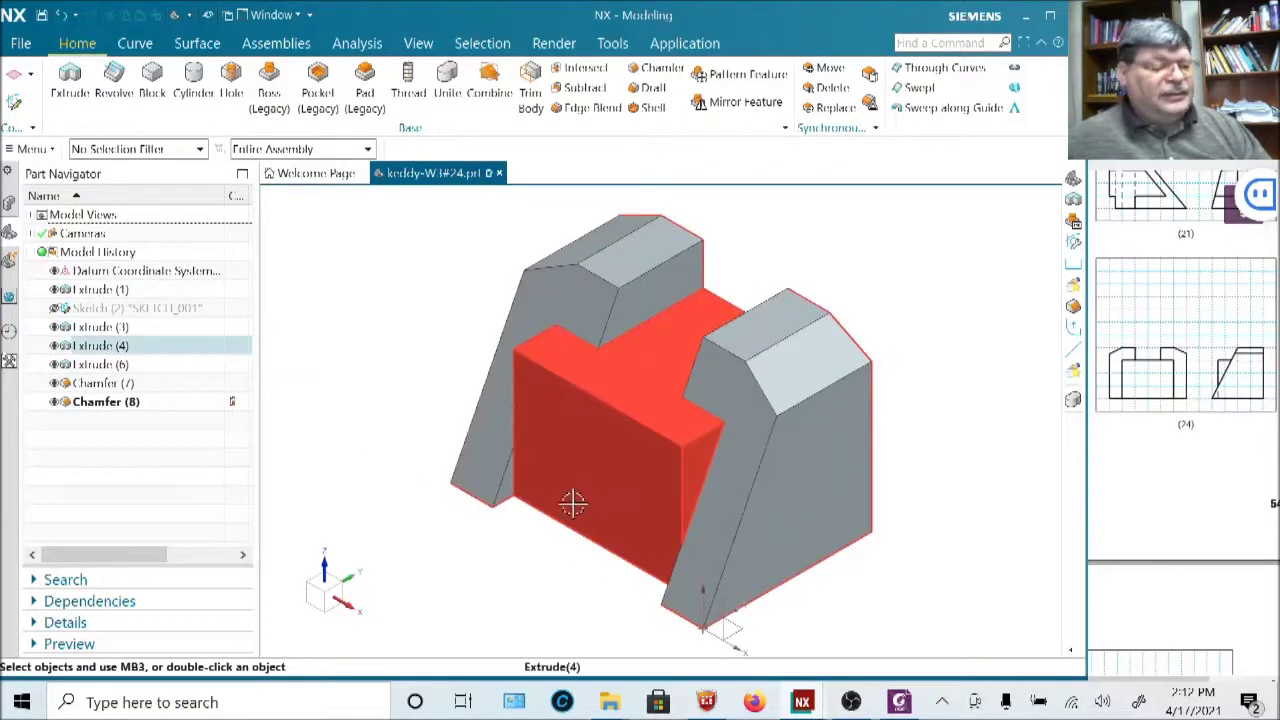
{"action": "left_click", "coordinate": [46, 15]}
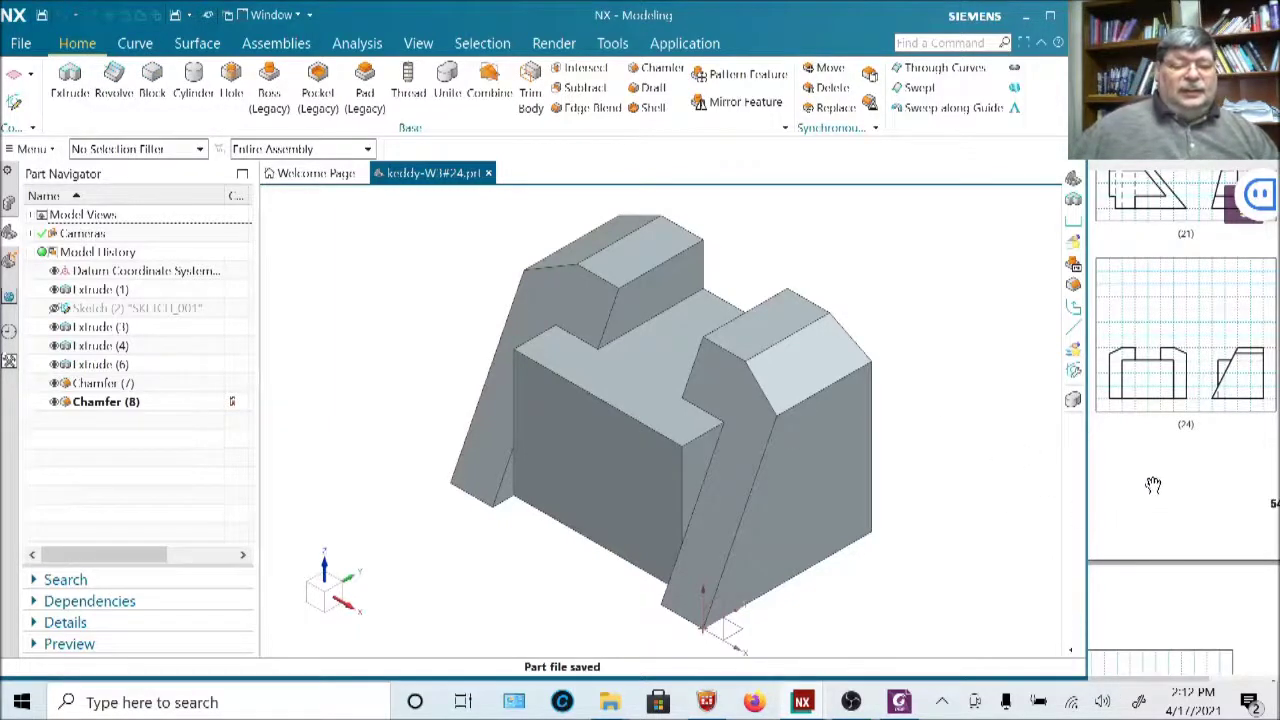
Examine the next exercise drawings, (27) and (30), in the reference document.
{"action": "scroll", "coordinate": [1154, 484], "scroll_direction": "down", "scroll_amount": 3}
{"action": "scroll", "coordinate": [1154, 484], "scroll_direction": "down", "scroll_amount": 4}
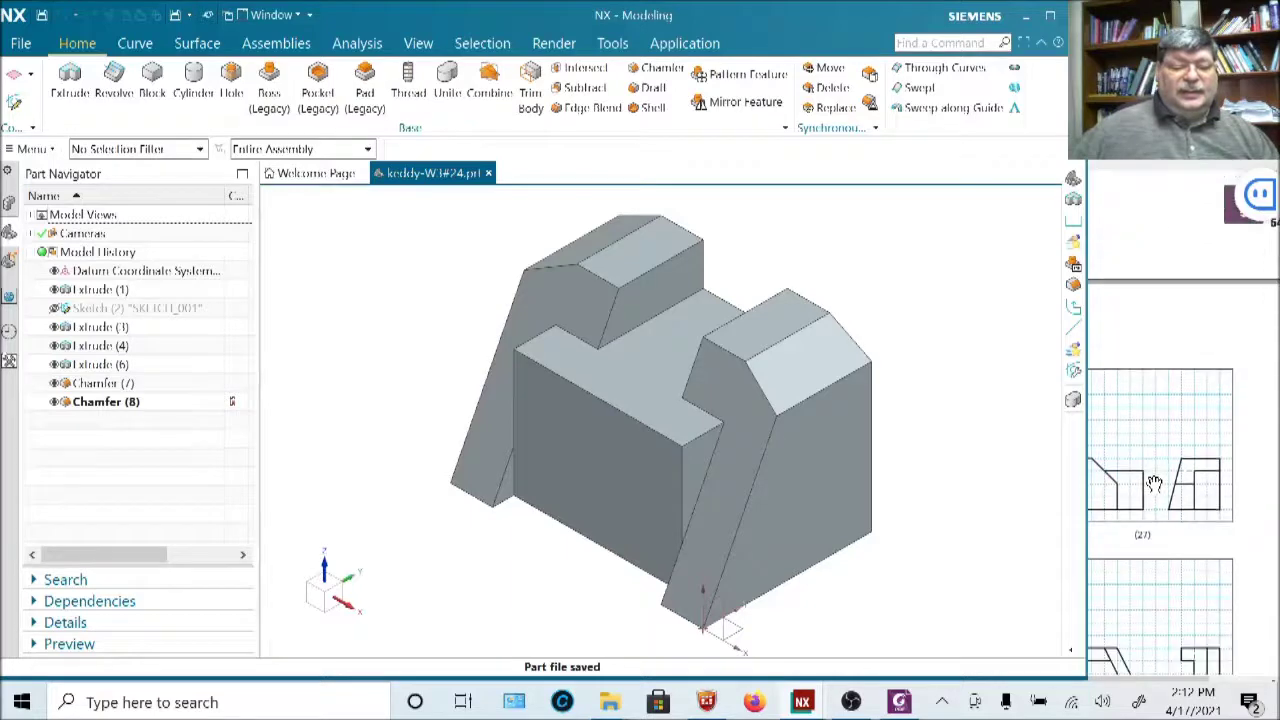
{"action": "left_click_drag", "start_coordinate": [1165, 494], "coordinate": [1216, 392]}
{"action": "left_click", "coordinate": [338, 338]}
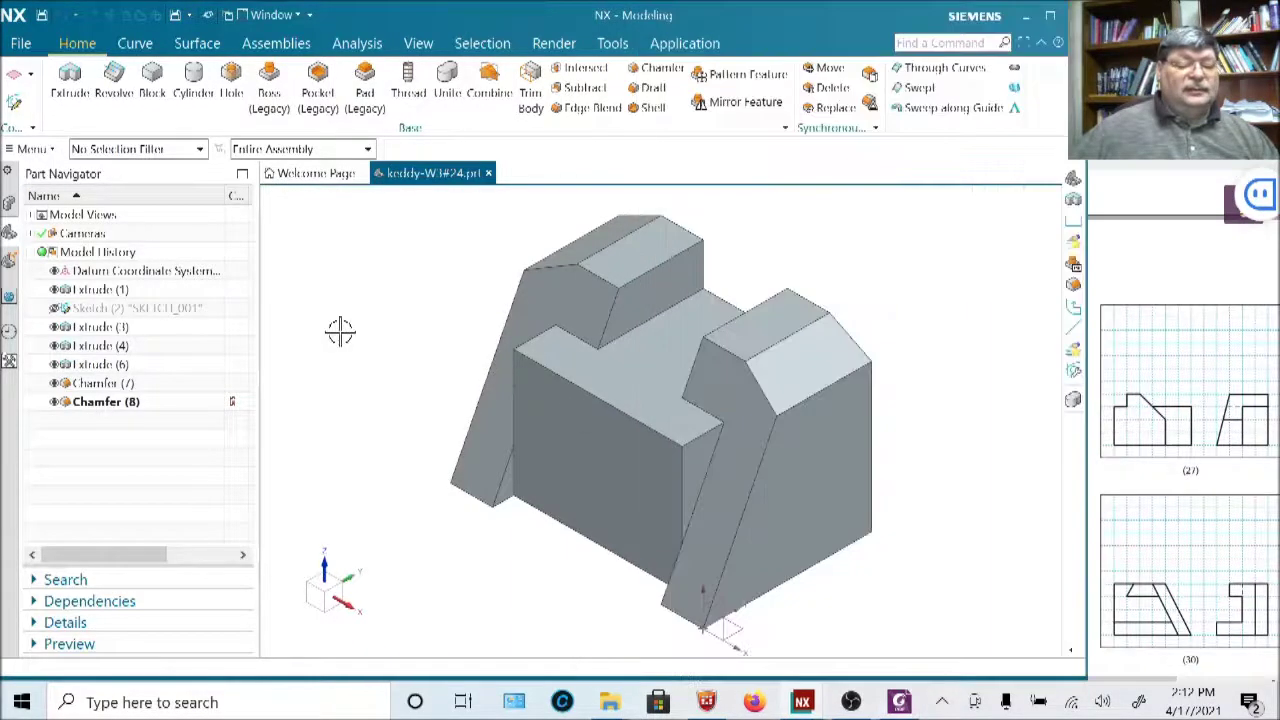